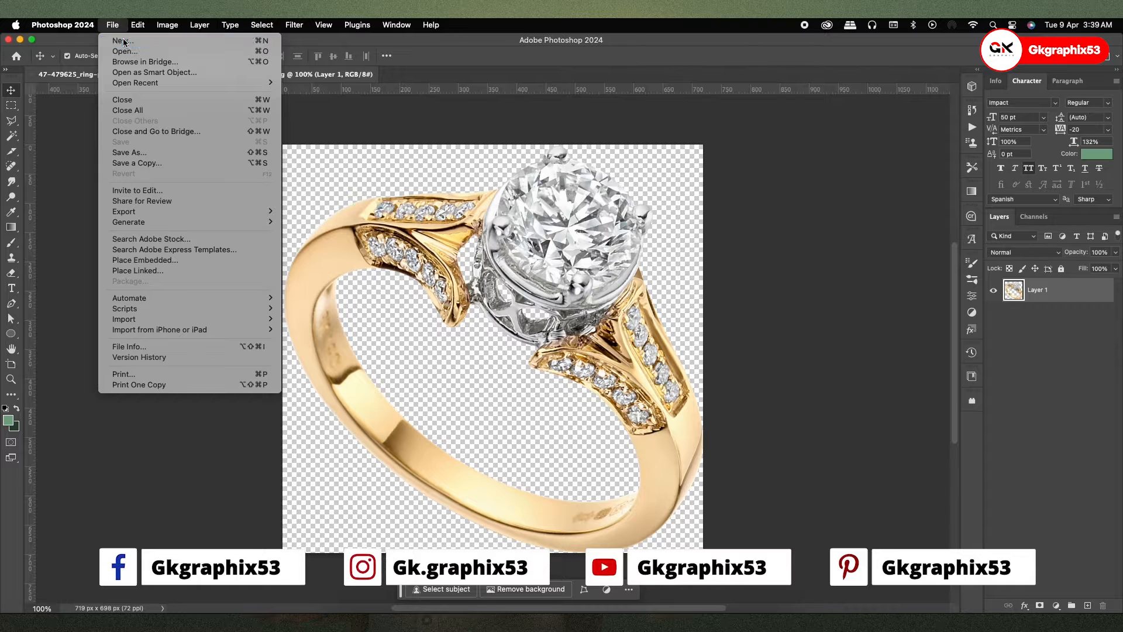
- Create a new 1080 x 1350 px document at 200 ppi with a white background
{"action": "left_click", "coordinate": [123, 40]}
{"action": "left_click", "coordinate": [328, 234]}
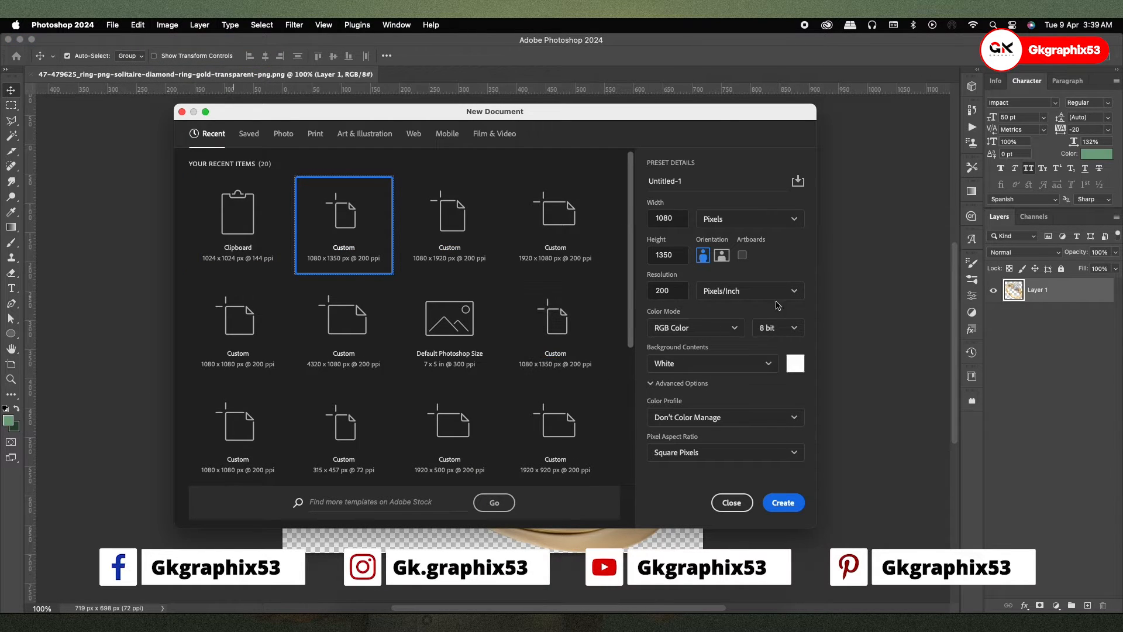
{"action": "left_click", "coordinate": [778, 503]}
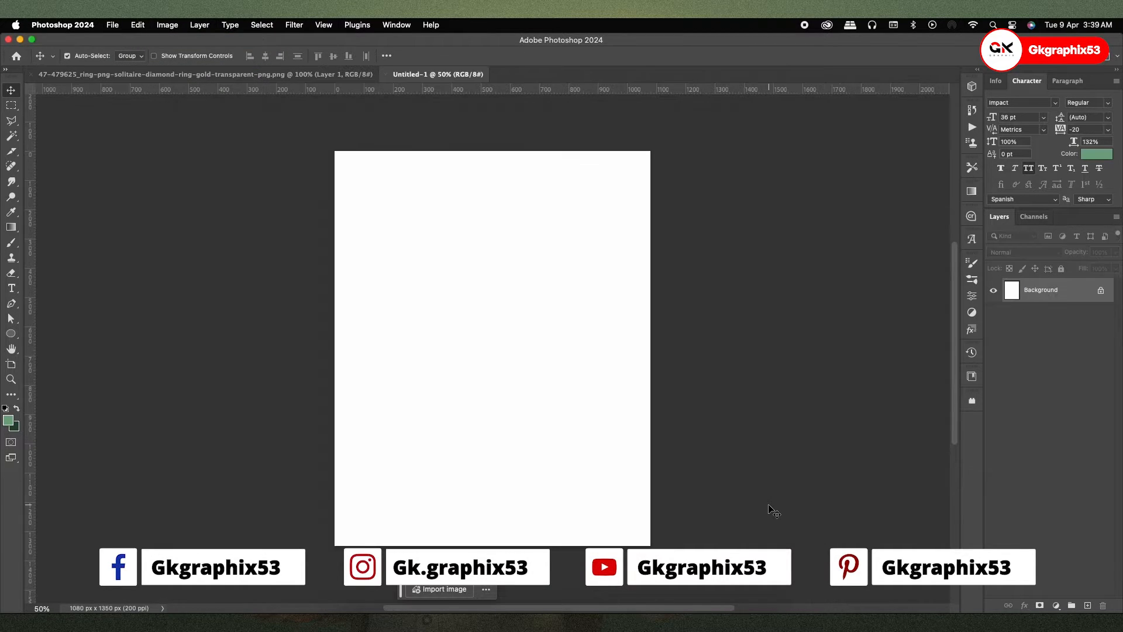
- Use light green 76a685 as the foreground colour and dark green 264630 as the background colour
{"action": "left_click", "coordinate": [9, 421]}
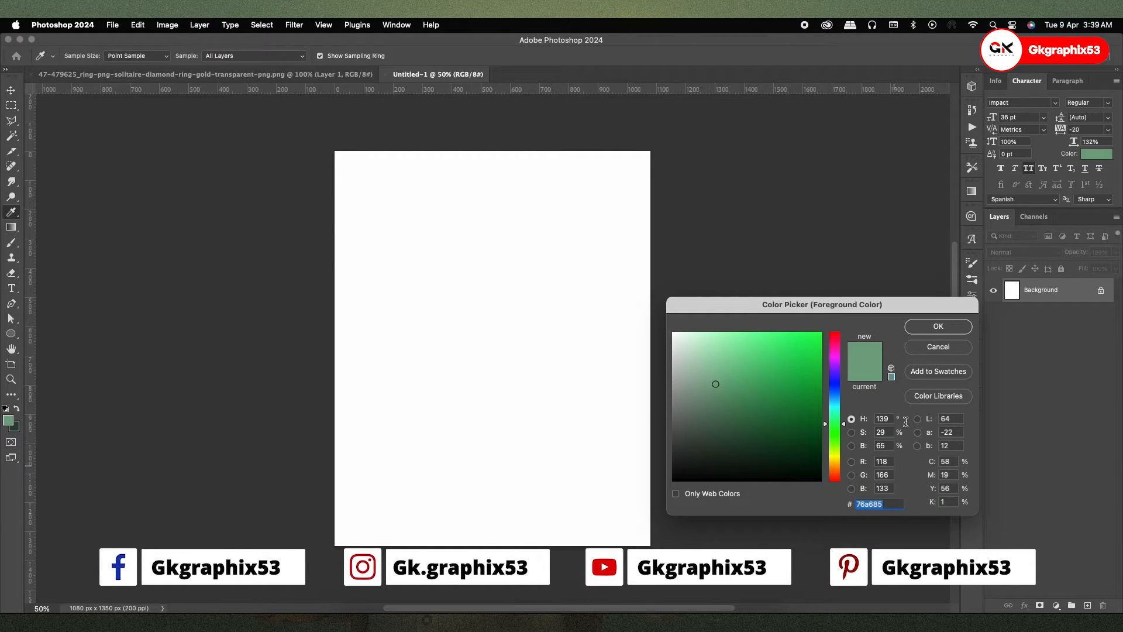
{"action": "left_click", "coordinate": [935, 326]}
{"action": "key", "text": "v"}
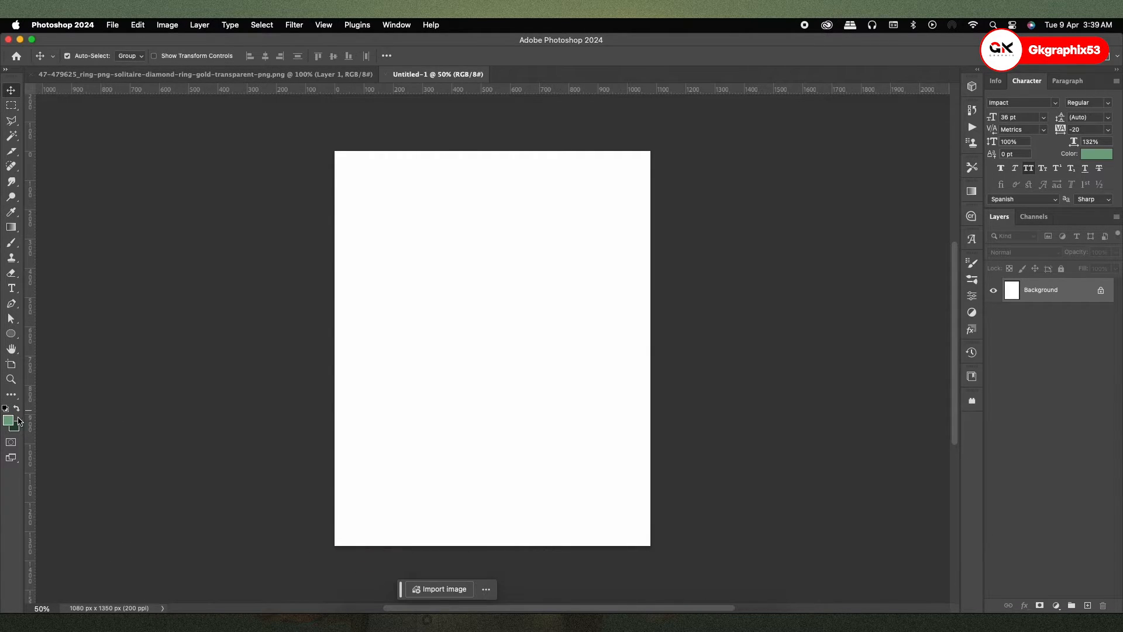
{"action": "key", "text": "x"}
{"action": "left_click", "coordinate": [9, 420]}
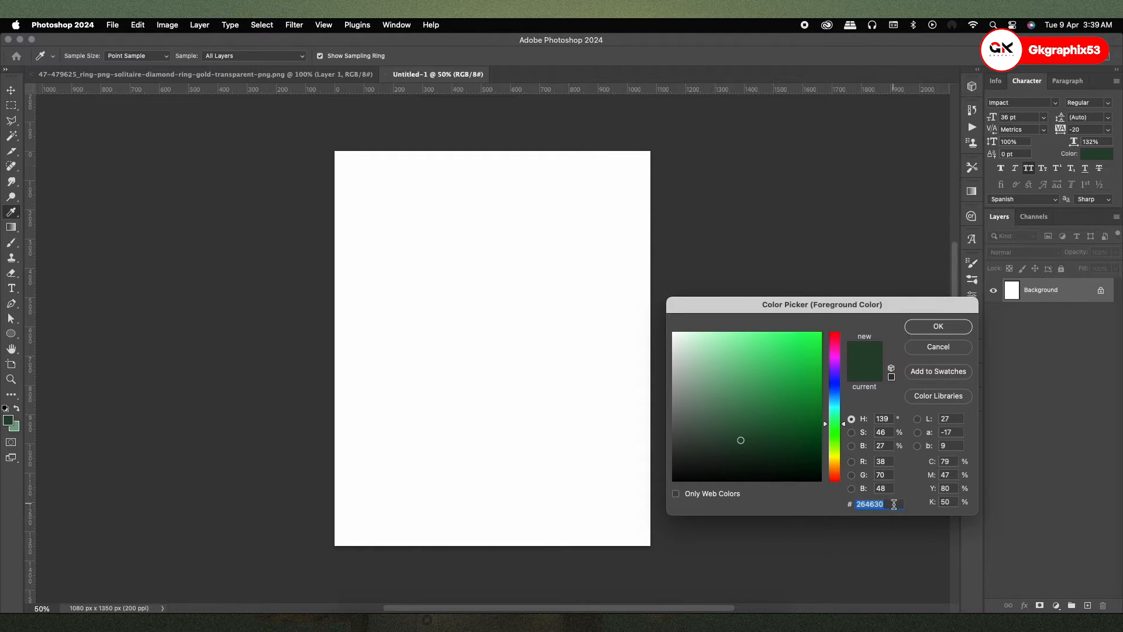
{"action": "left_click", "coordinate": [894, 505]}
{"action": "left_click", "coordinate": [959, 328]}
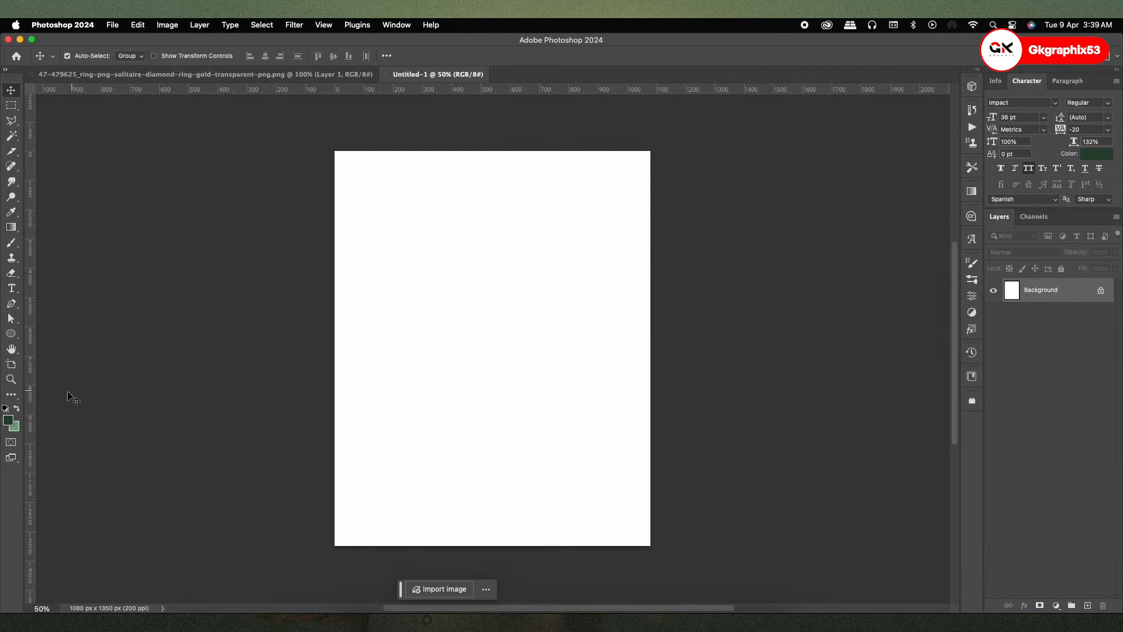
{"action": "left_click", "coordinate": [16, 408]}
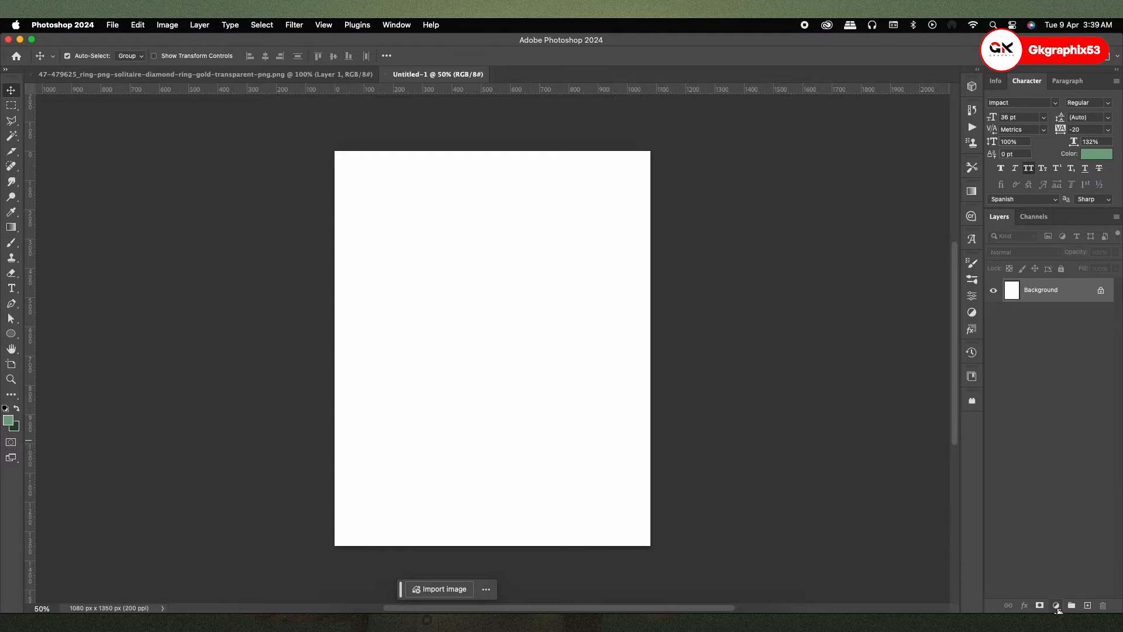
- Add a gradient fill layer above the background using the light-to-dark-green foreground-to-background preset
{"action": "left_click", "coordinate": [1057, 607]}
{"action": "left_click", "coordinate": [1063, 408]}
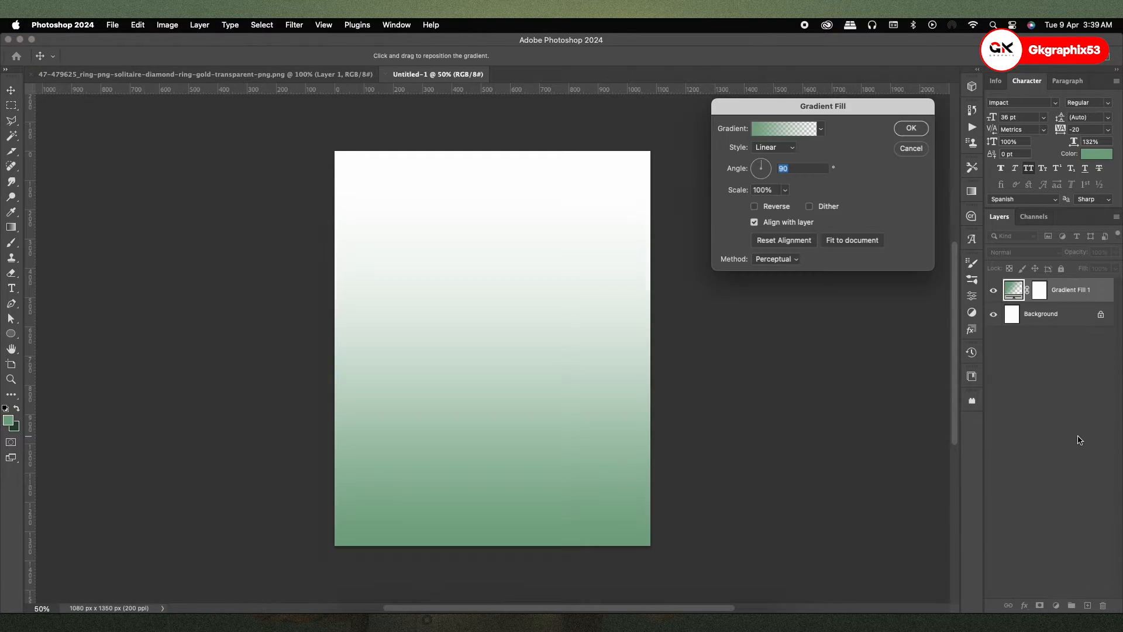
{"action": "left_click", "coordinate": [819, 129]}
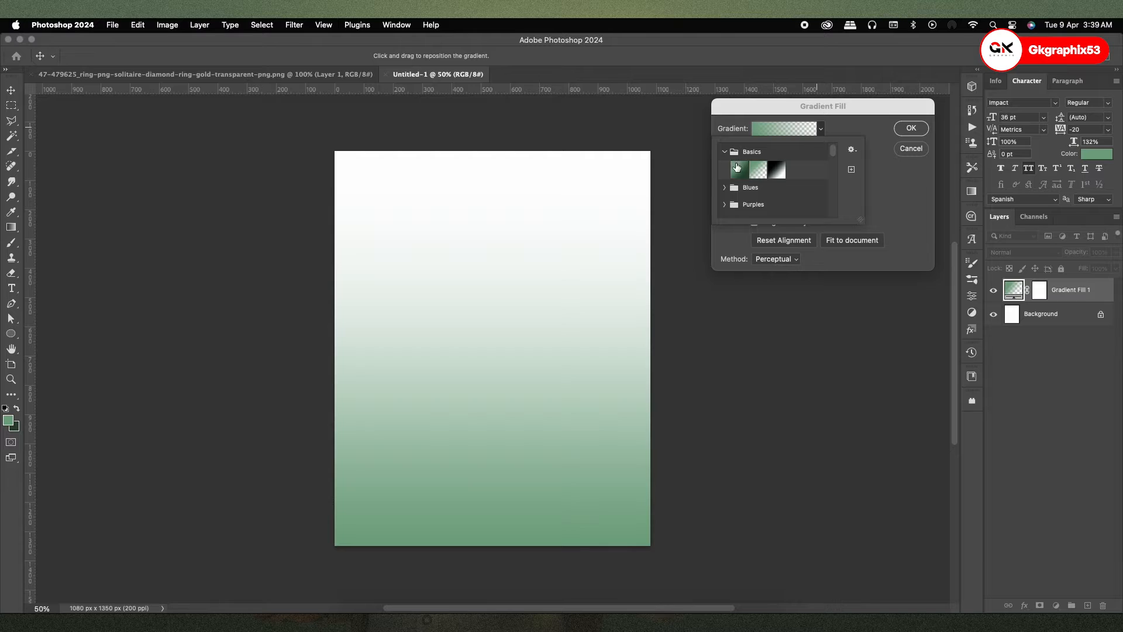
{"action": "left_click", "coordinate": [738, 170]}
{"action": "left_click", "coordinate": [856, 134]}
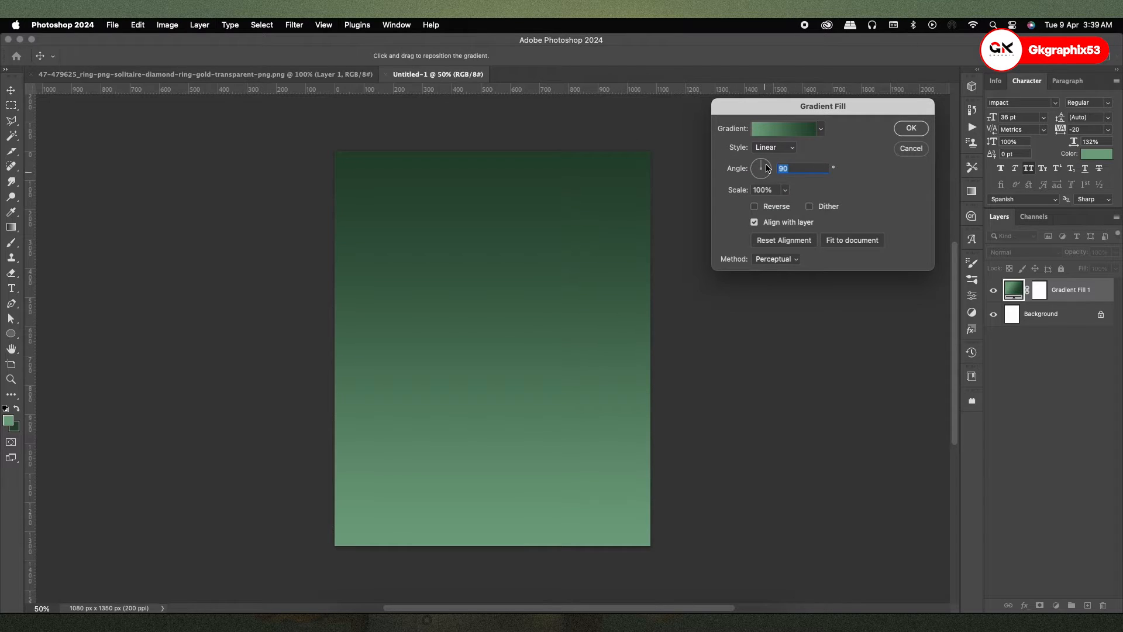
- Make the gradient fill radial at 130% scale and move its bright centre slightly above the middle of the canvas
{"action": "left_click", "coordinate": [772, 148]}
{"action": "left_click", "coordinate": [770, 159]}
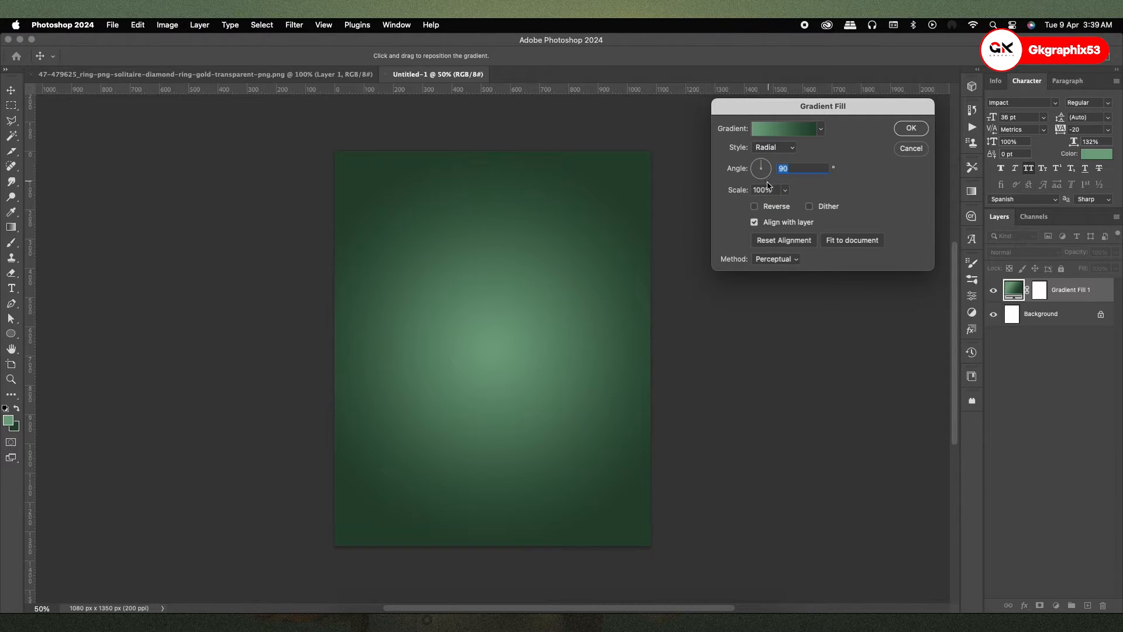
{"action": "left_click", "coordinate": [785, 193]}
{"action": "left_click_drag", "start_coordinate": [785, 203], "coordinate": [788, 206]}
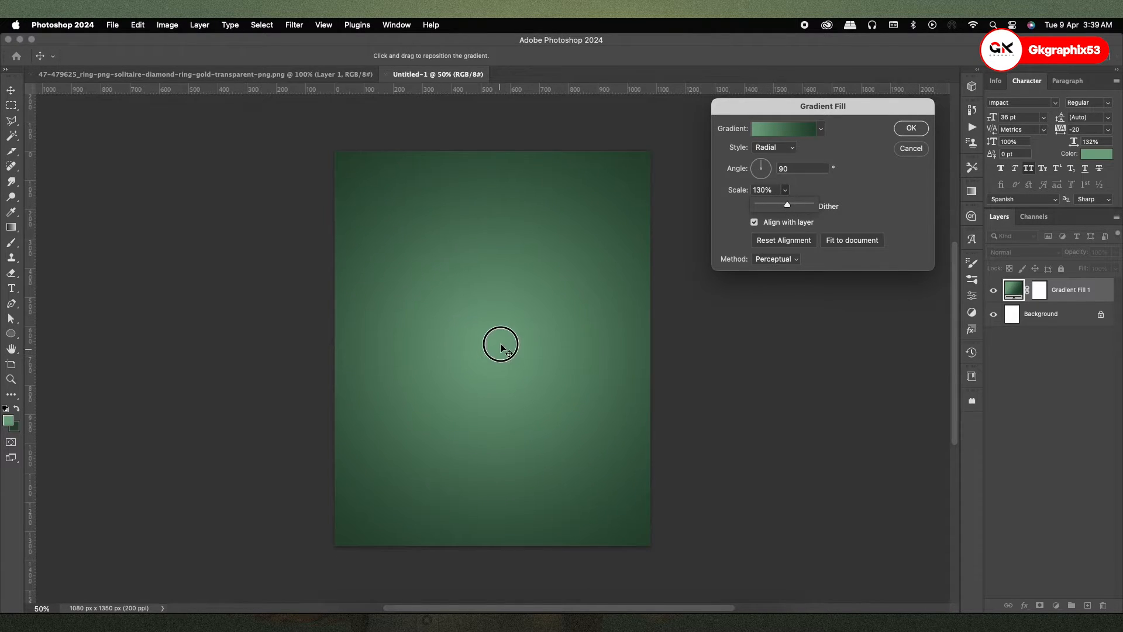
{"action": "left_click_drag", "start_coordinate": [502, 343], "coordinate": [502, 319]}
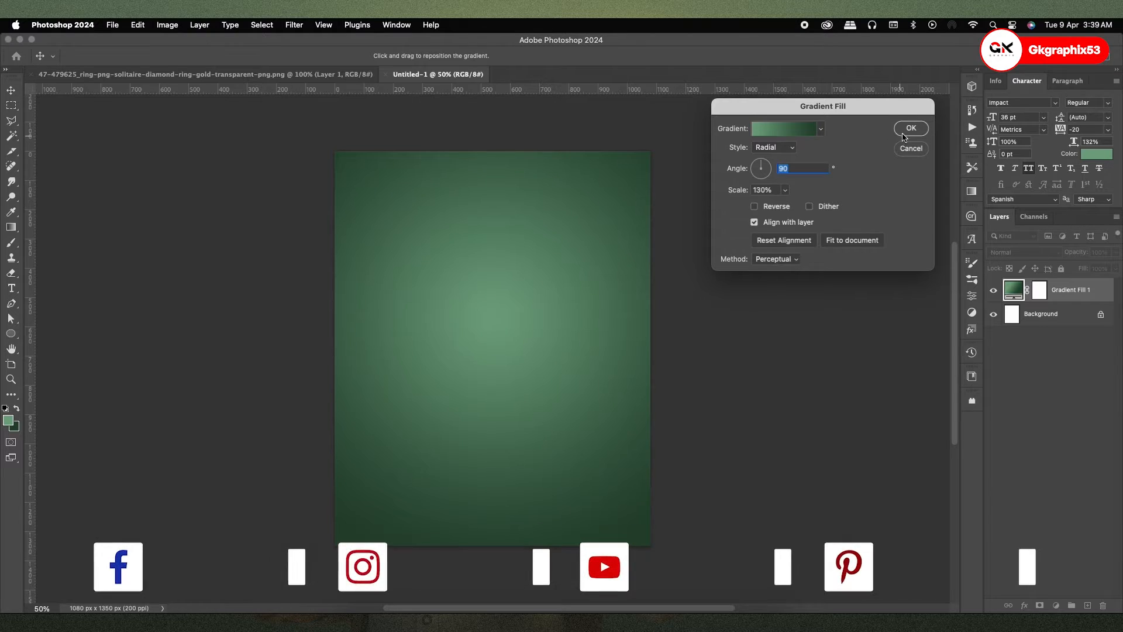
{"action": "key", "text": "Return"}
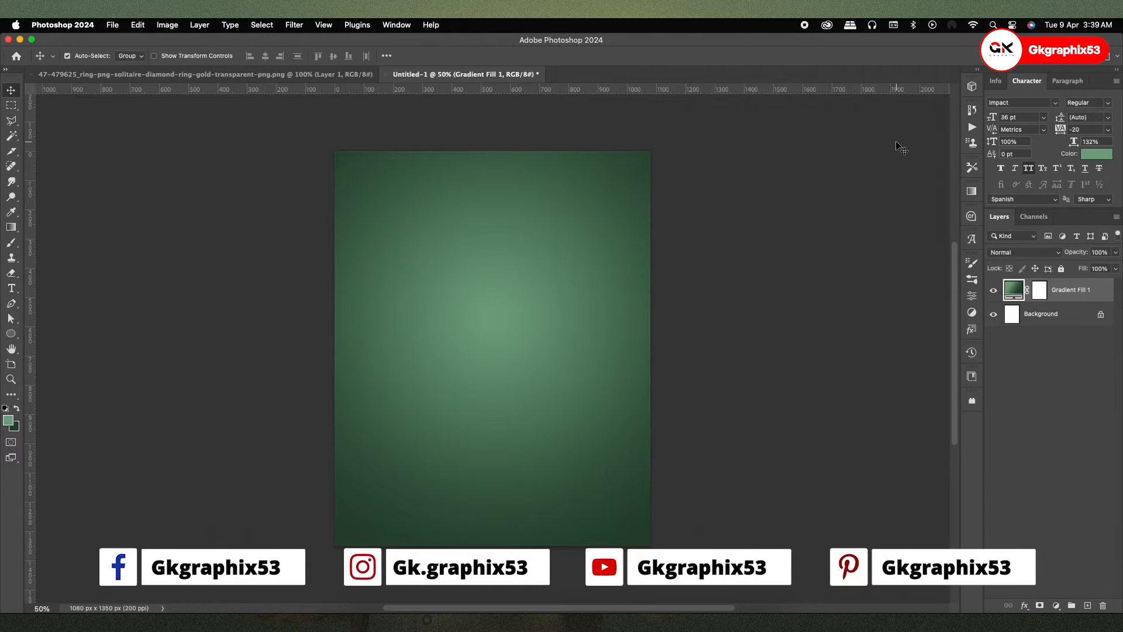
- Draw a rectangle about 465 x 777 px on the canvas's lower left half, extending past its lower edge
{"action": "left_click", "coordinate": [11, 333]}
{"action": "left_click", "coordinate": [44, 332]}
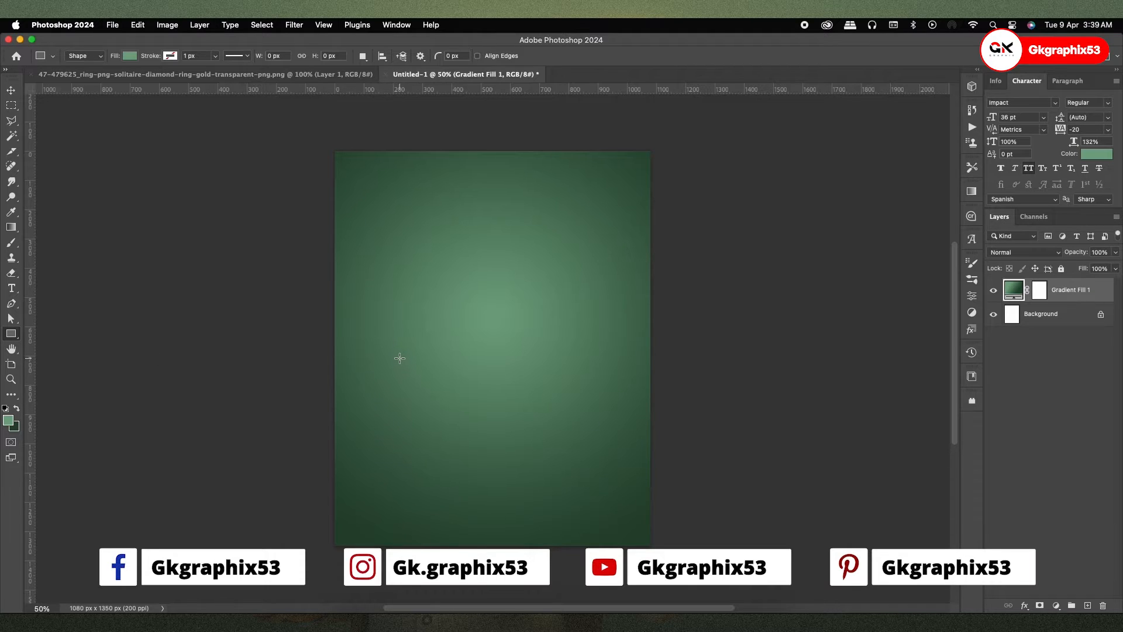
{"action": "left_click_drag", "start_coordinate": [382, 351], "coordinate": [517, 578]}
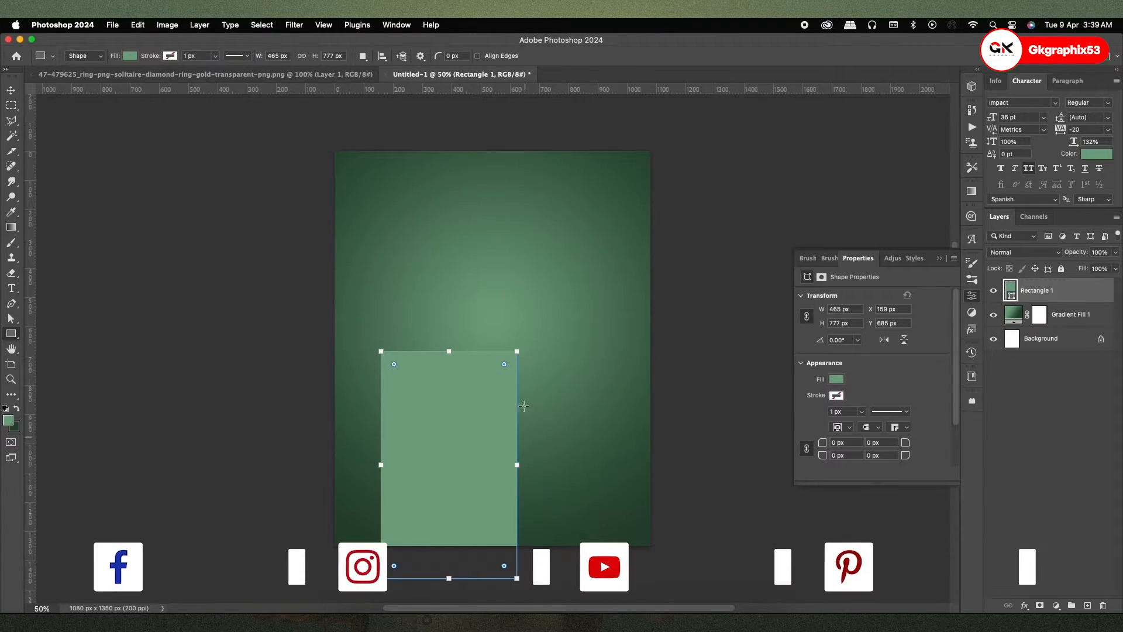
{"action": "left_click", "coordinate": [939, 259]}
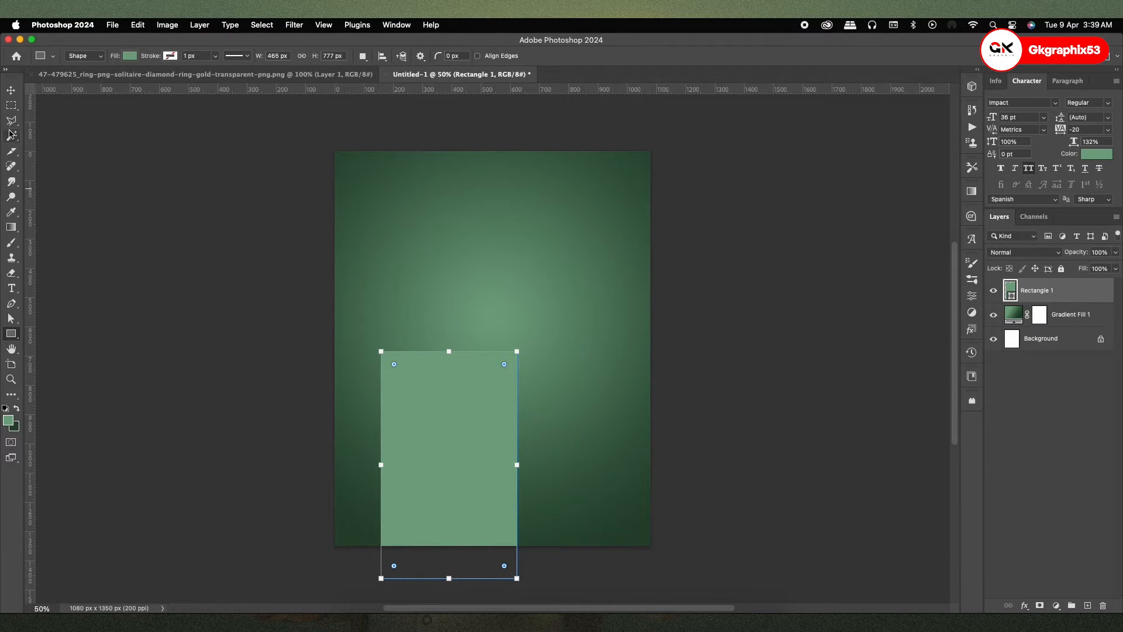
- Fill the rectangle with the recently used dark green
{"action": "left_click", "coordinate": [135, 56]}
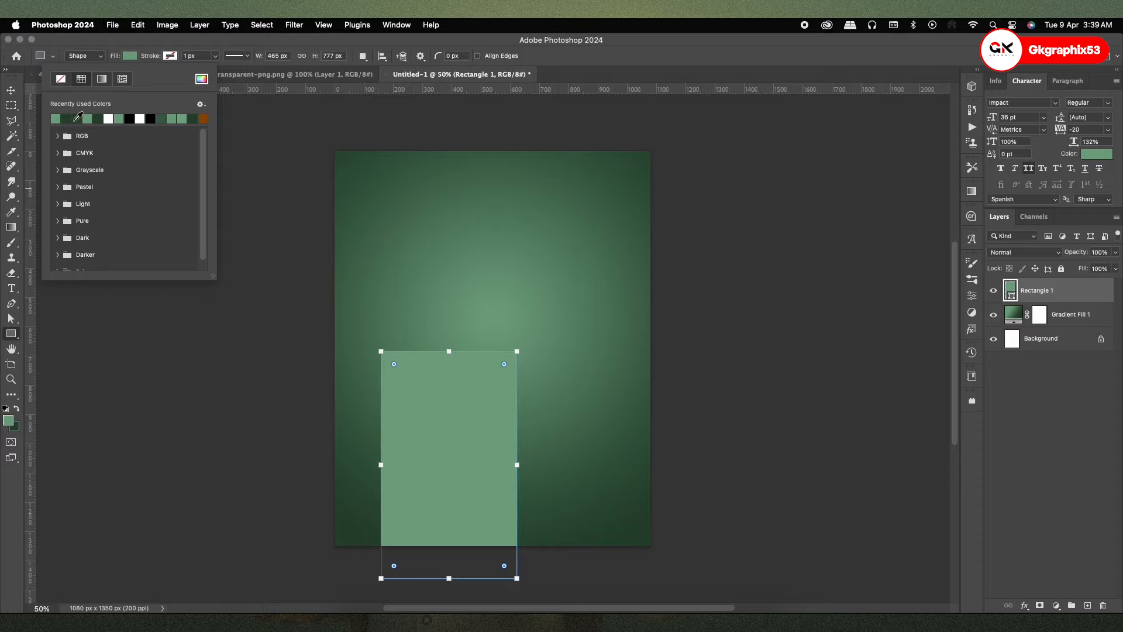
{"action": "left_click", "coordinate": [68, 119]}
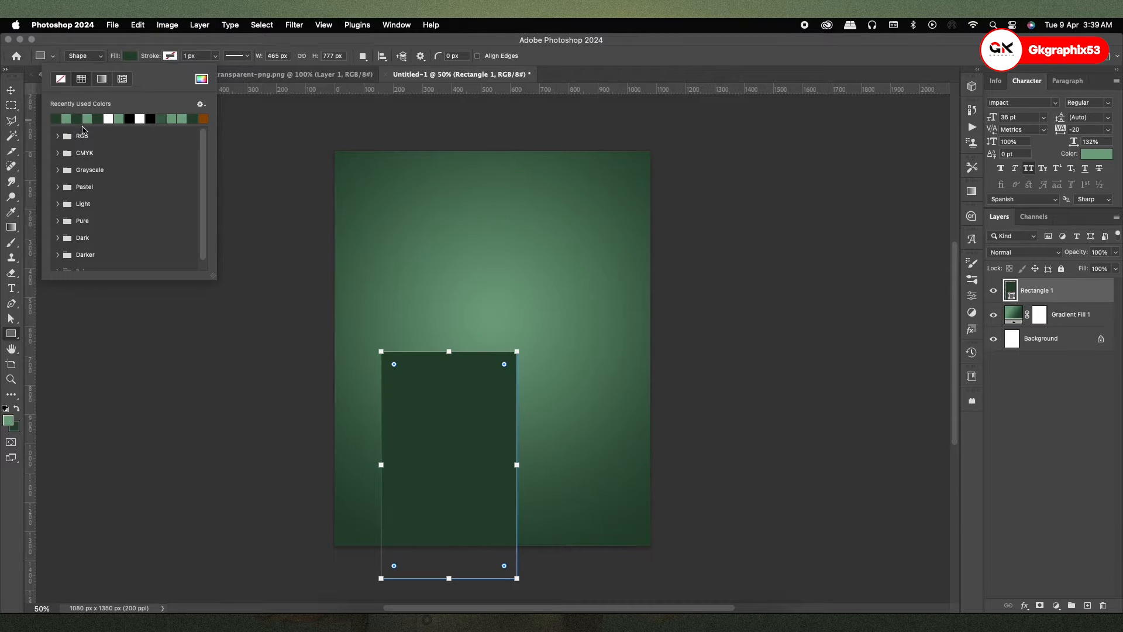
{"action": "left_click", "coordinate": [11, 90]}
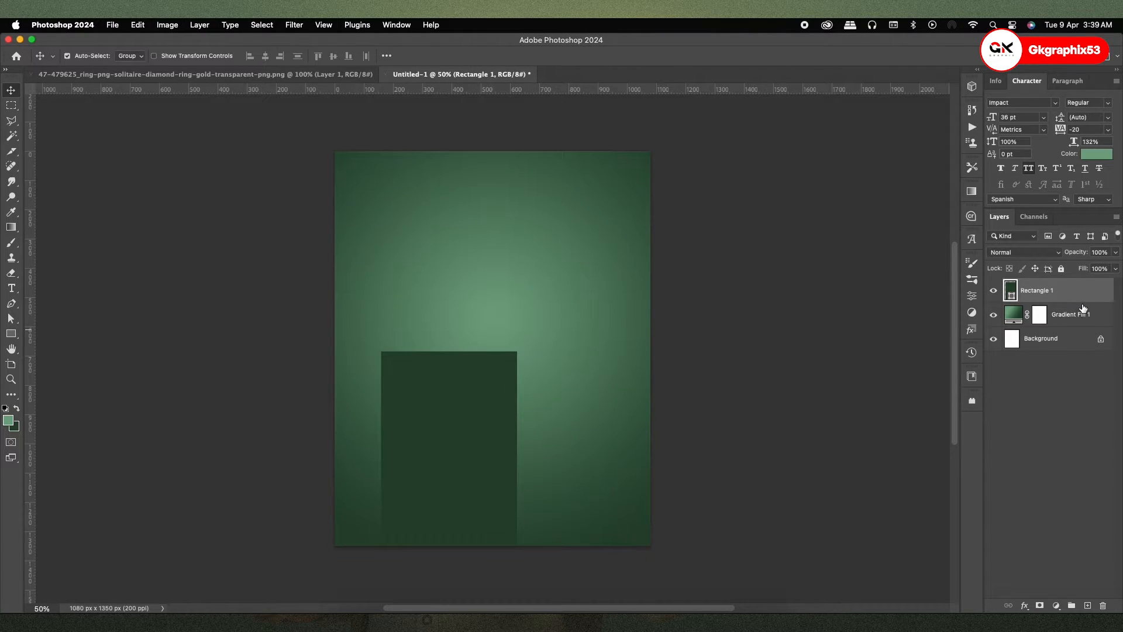
- Duplicate the dark green rectangle and fill the copy with the recently used light green
{"action": "key", "text": "super+j"}
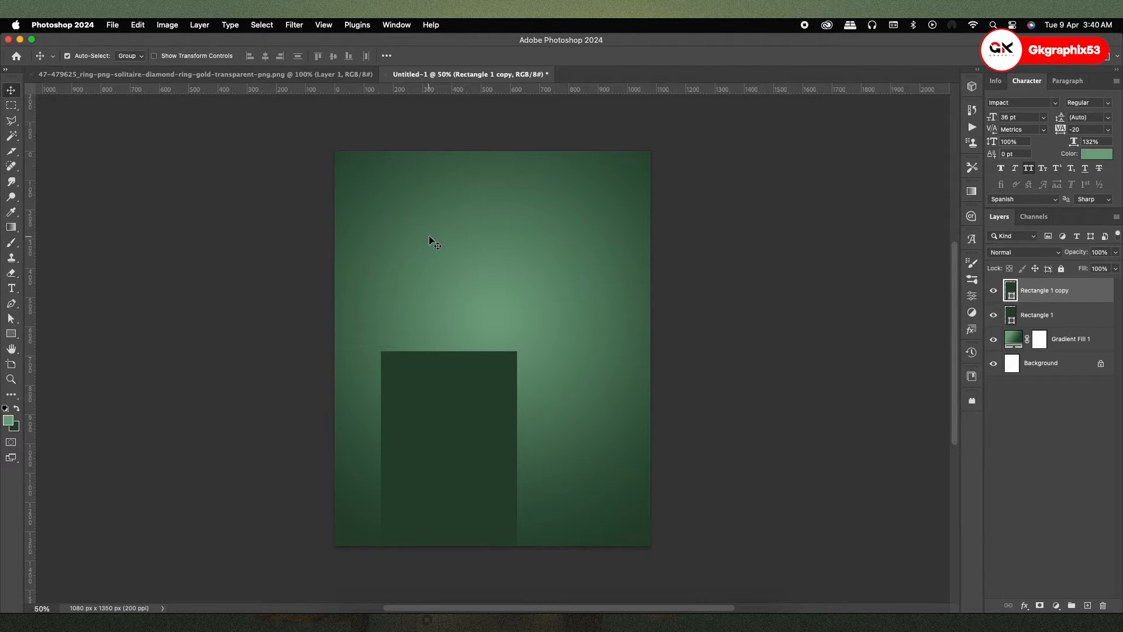
{"action": "left_click", "coordinate": [11, 333]}
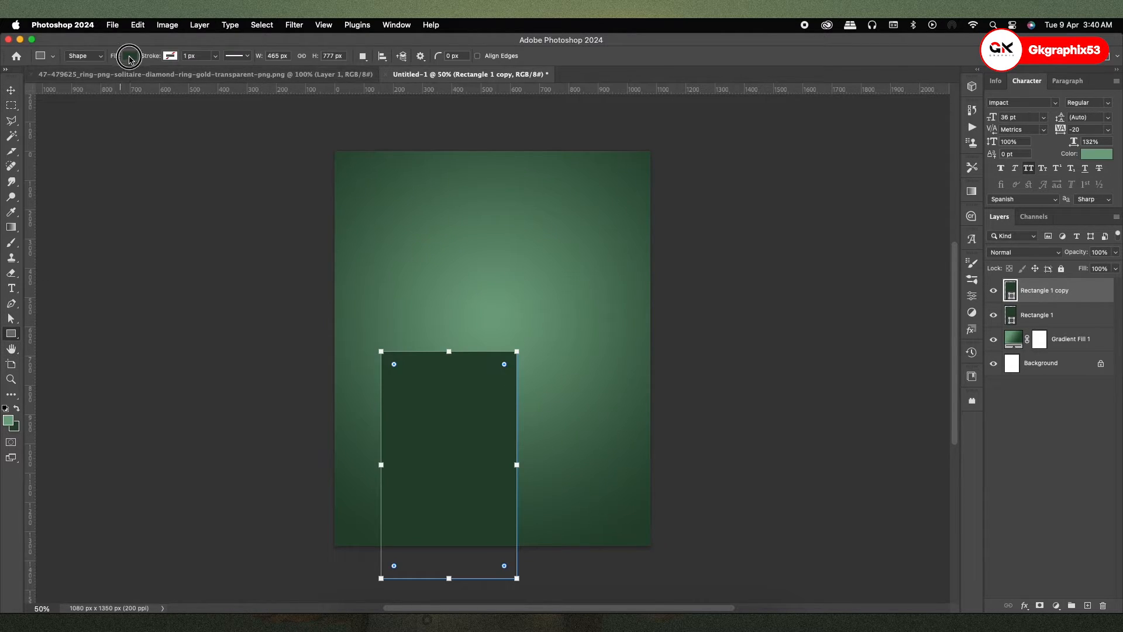
{"action": "left_click", "coordinate": [129, 55]}
{"action": "left_click", "coordinate": [88, 118]}
{"action": "left_click", "coordinate": [11, 90]}
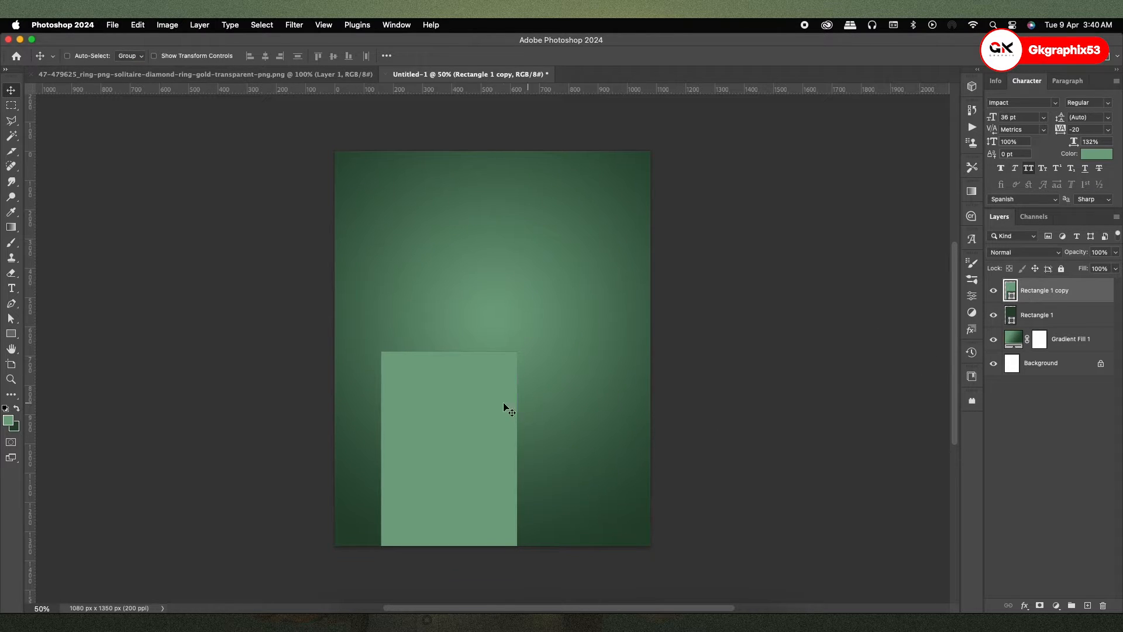
- Resize the light green copy to a centred strip about 30% wide and slightly taller, and clip it to the dark rectangle
{"action": "key", "text": "super+t"}
{"action": "left_click_drag", "start_coordinate": [517, 465], "coordinate": [468, 459]}
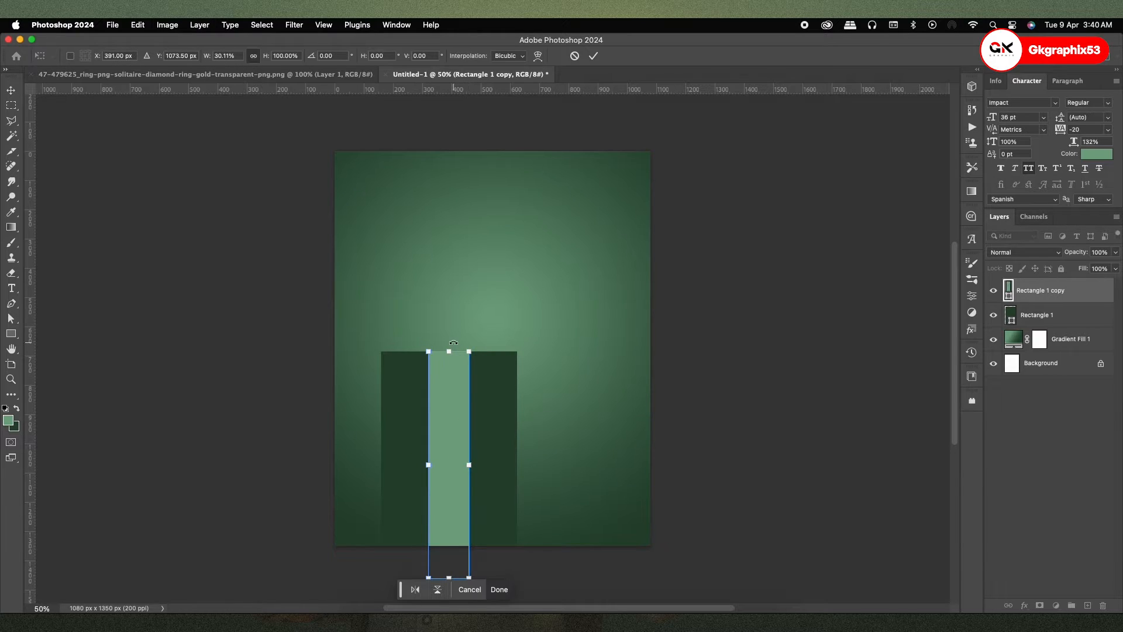
{"action": "left_click_drag", "start_coordinate": [449, 351], "coordinate": [450, 334]}
{"action": "key", "text": "Return"}
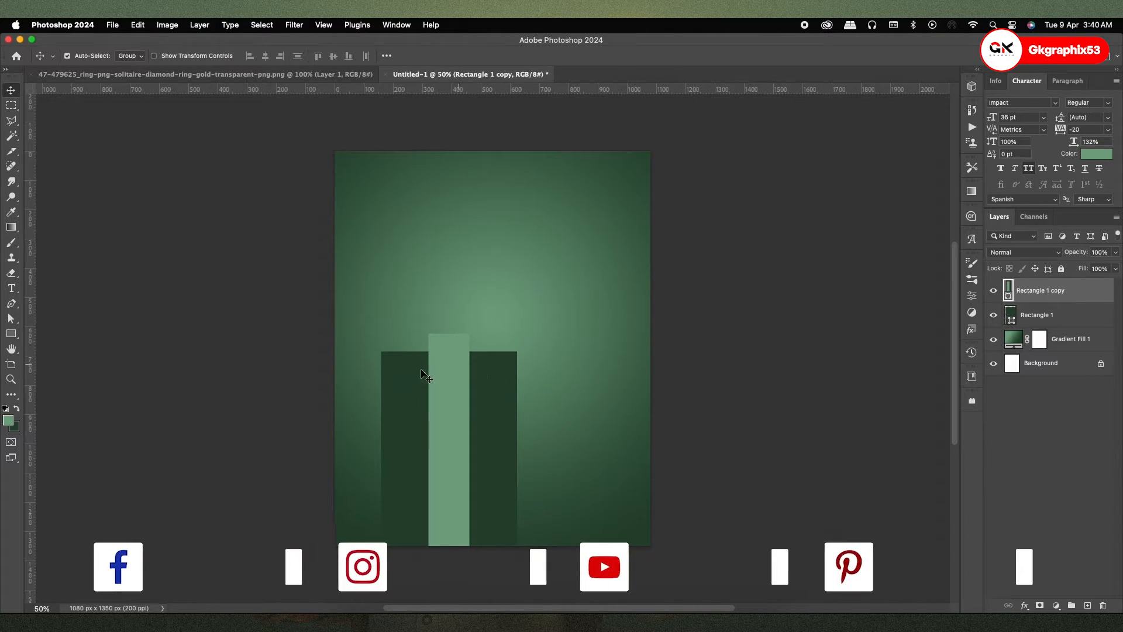
{"action": "left_click", "coordinate": [1020, 299], "text": "alt"}
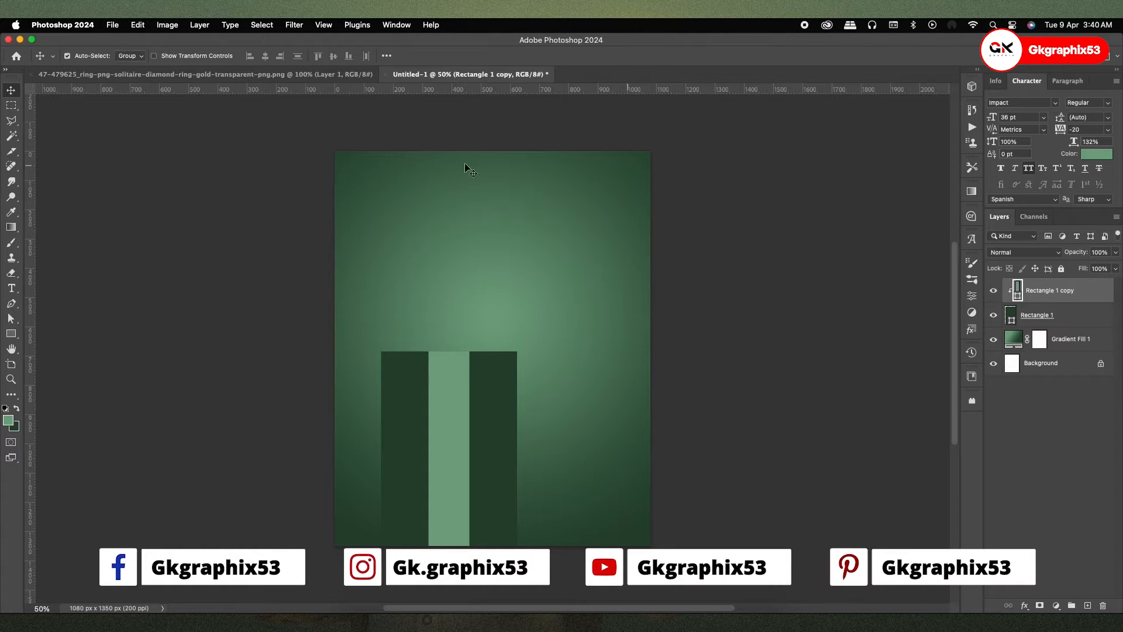
- Convert the clipped light green strip to a smart object and apply a Gaussian Blur with a 45.8-pixel radius
{"action": "left_click", "coordinate": [294, 25]}
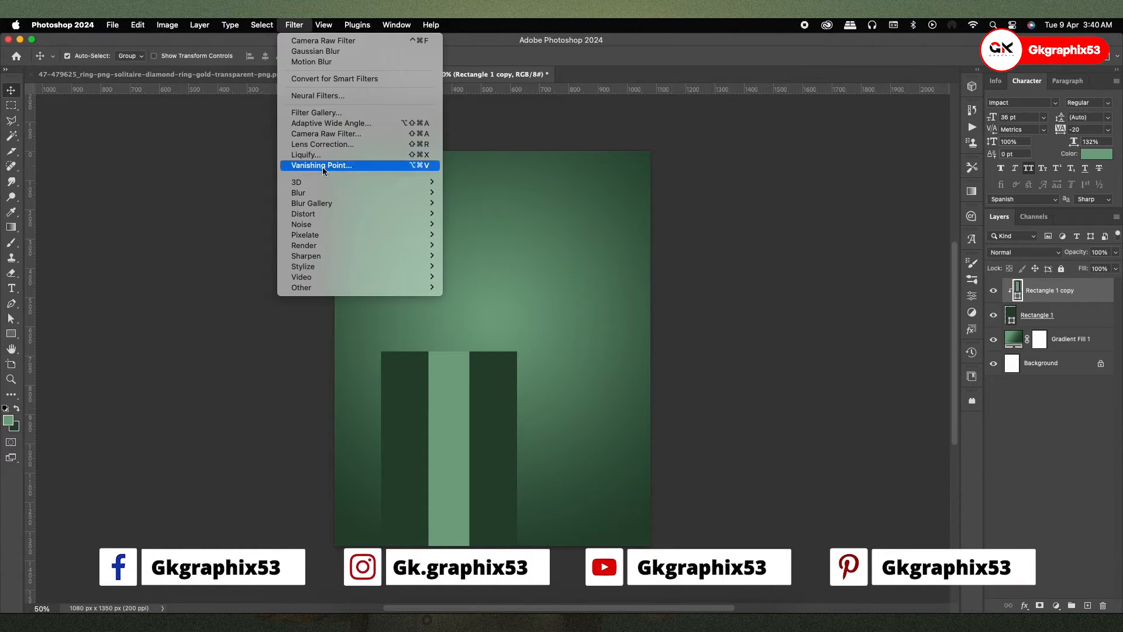
{"action": "mouse_move", "coordinate": [322, 193]}
{"action": "left_click", "coordinate": [472, 237]}
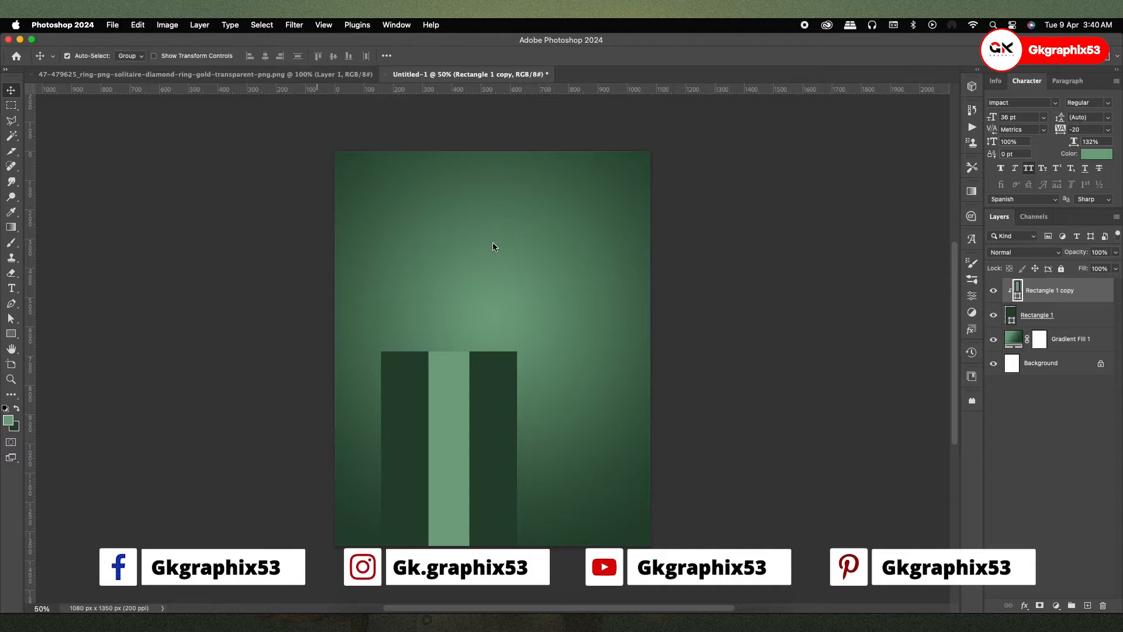
{"action": "left_click", "coordinate": [598, 259]}
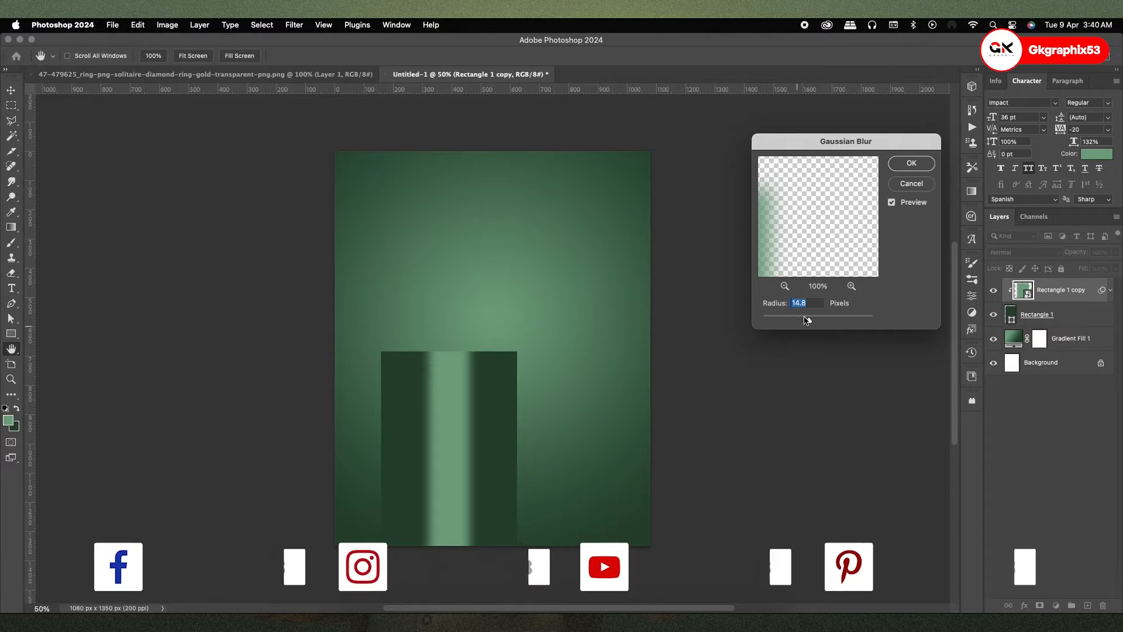
{"action": "left_click_drag", "start_coordinate": [807, 318], "coordinate": [822, 322]}
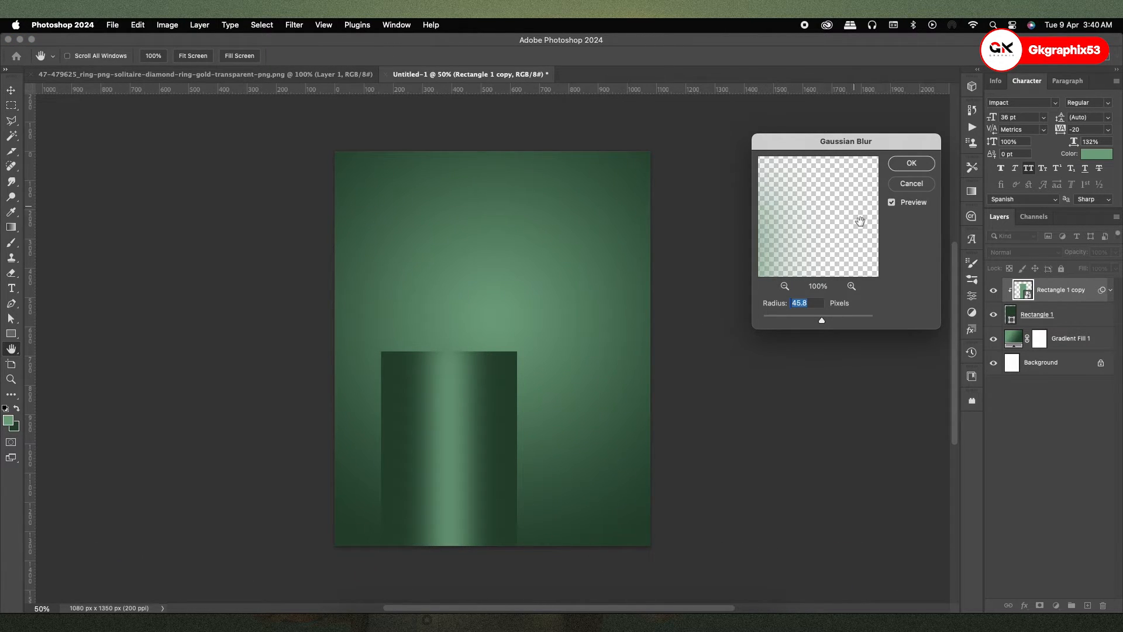
{"action": "left_click", "coordinate": [911, 163]}
- Lower the blurred strip's layer opacity to 78% and collapse its smart filter list
{"action": "left_click", "coordinate": [1116, 252]}
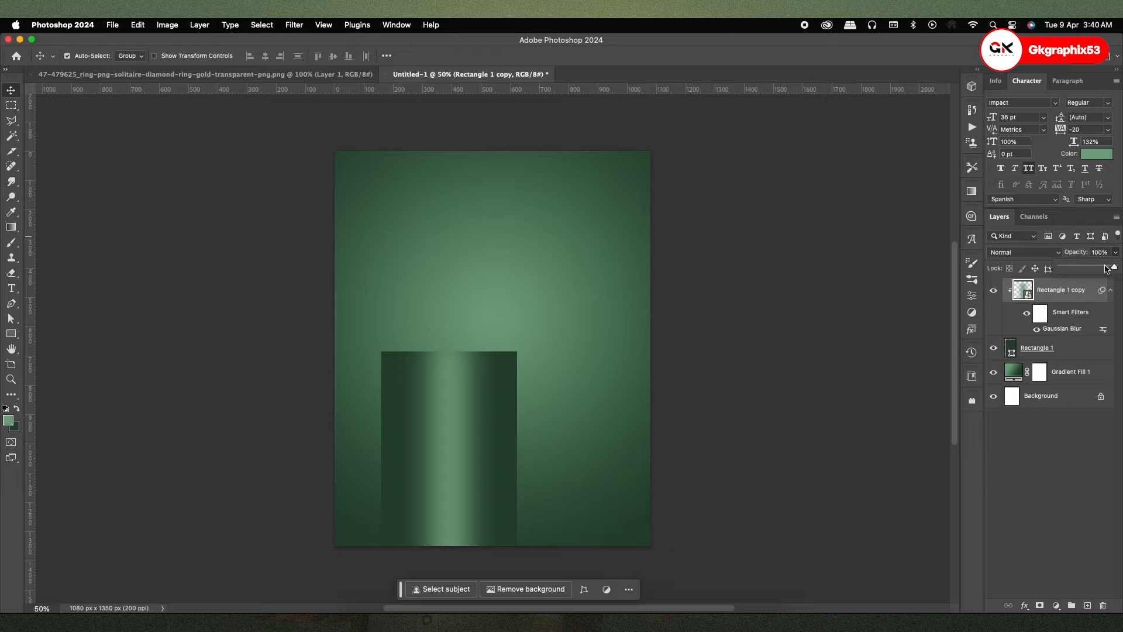
{"action": "left_click_drag", "start_coordinate": [1113, 267], "coordinate": [1103, 268]}
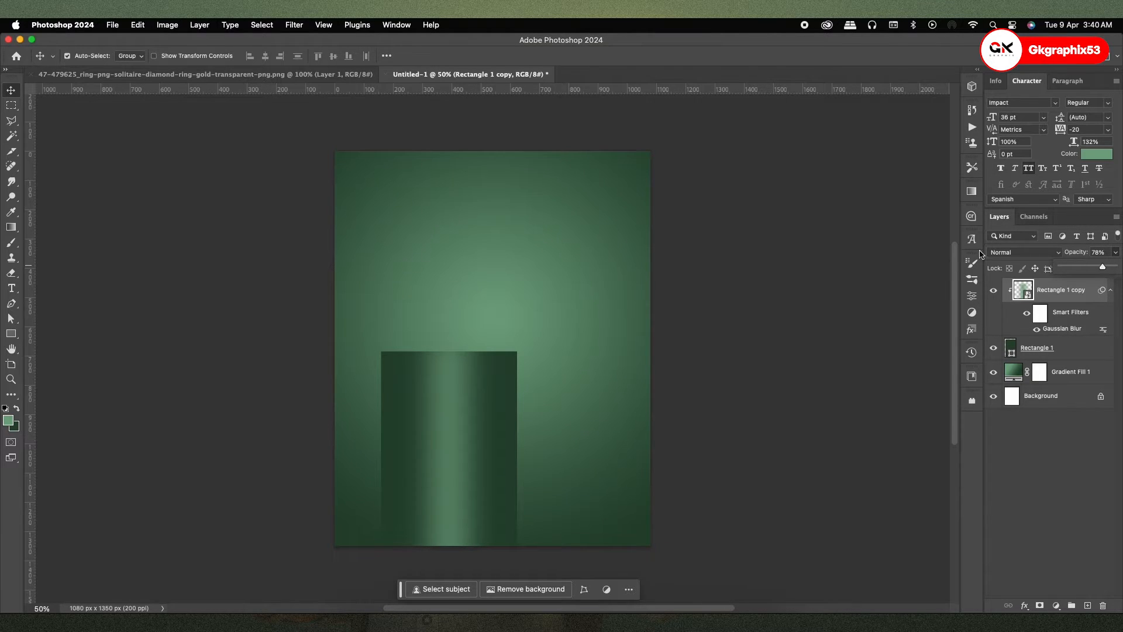
{"action": "left_click", "coordinate": [15, 88]}
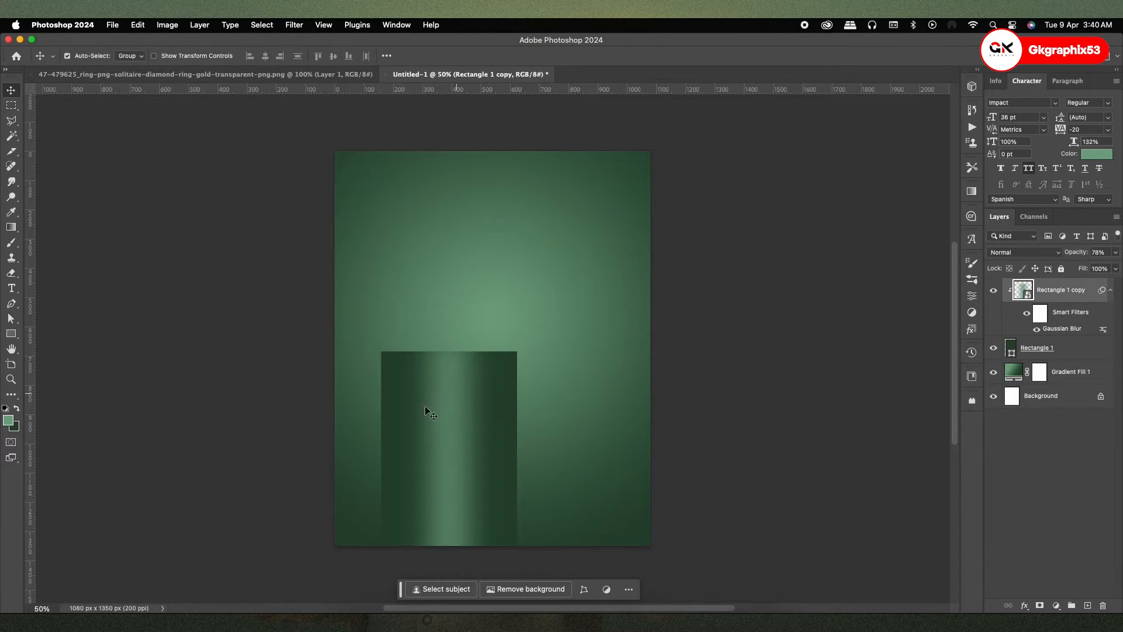
{"action": "left_click", "coordinate": [1110, 290]}
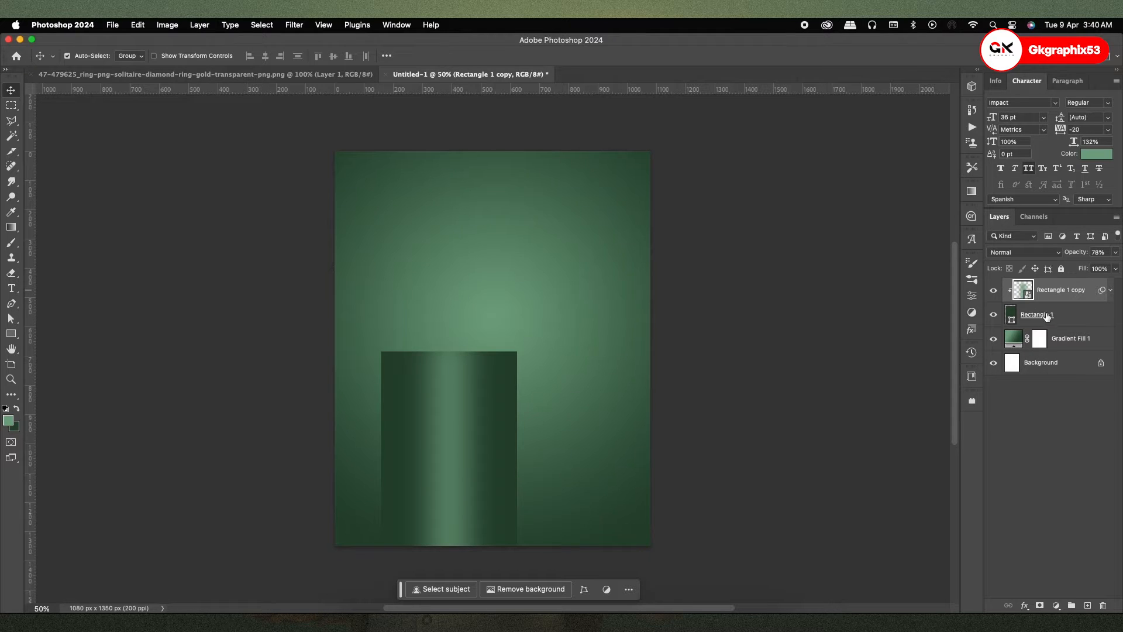
- Warp the dark green rectangle so its upper edge curves slightly downward in the middle
{"action": "left_click", "coordinate": [1018, 320]}
{"action": "key", "text": "super+t"}
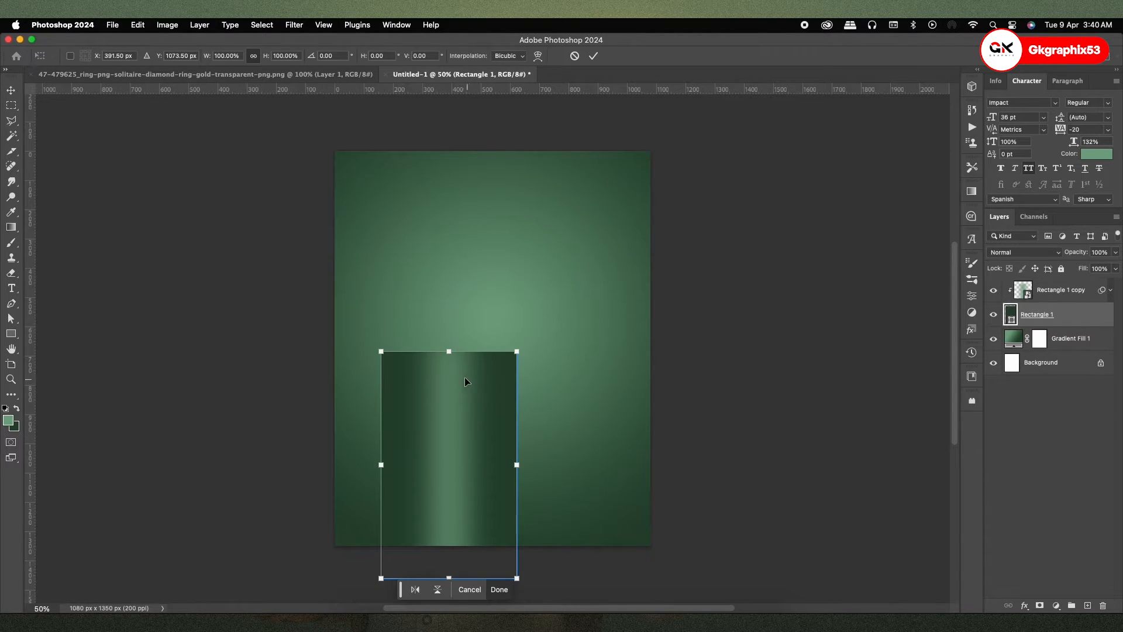
{"action": "right_click", "coordinate": [464, 376]}
{"action": "left_click", "coordinate": [474, 409]}
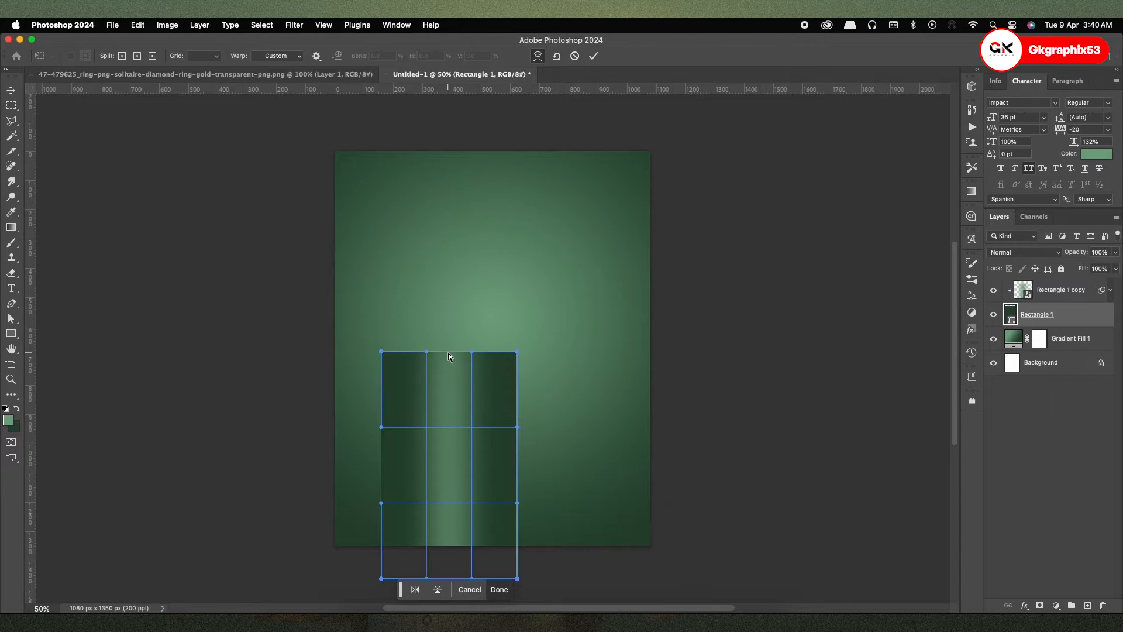
{"action": "left_click_drag", "start_coordinate": [448, 353], "coordinate": [448, 362]}
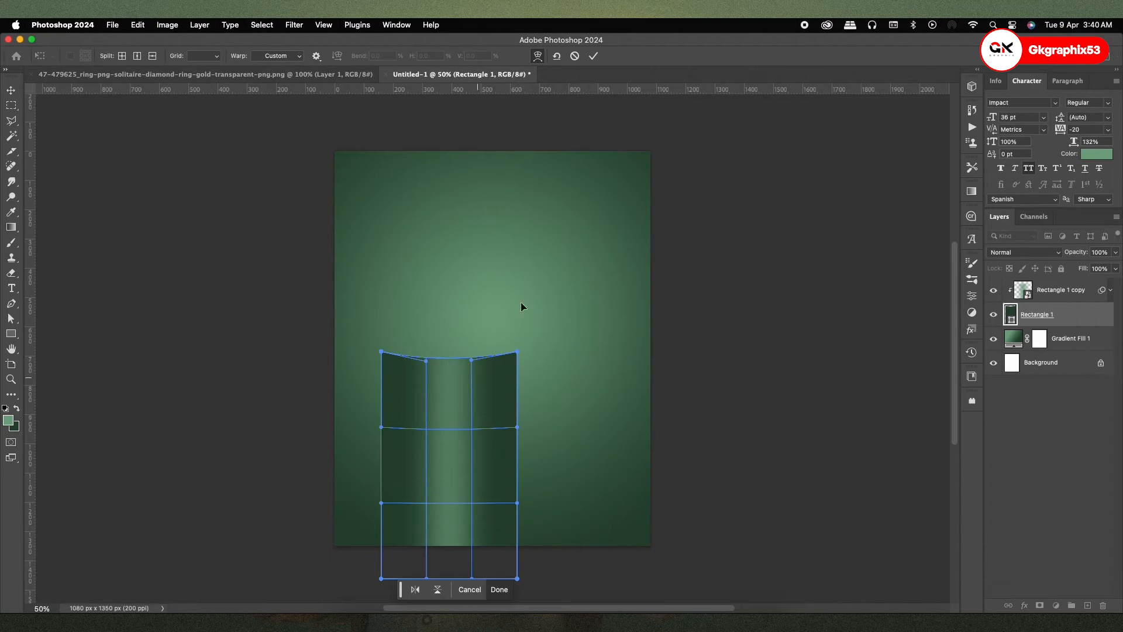
{"action": "left_click", "coordinate": [593, 56]}
- Draw a light green ellipse of about 465 × 62 px over the pillar's upper edge, layered between the gradient fill and the dark rectangle
{"action": "left_click", "coordinate": [1083, 343]}
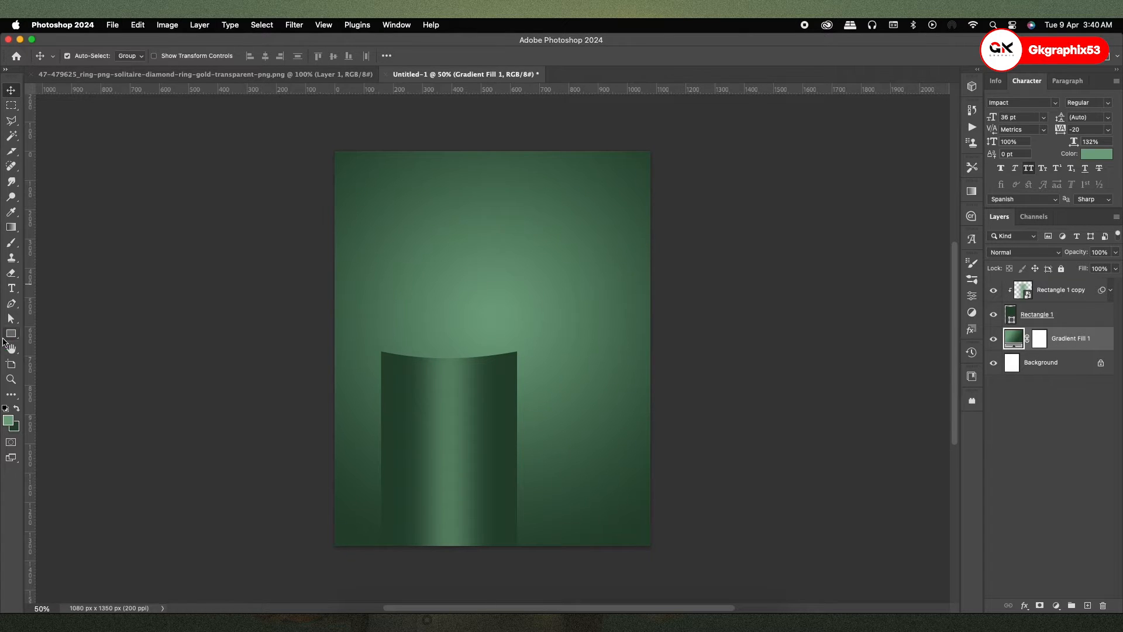
{"action": "left_click", "coordinate": [9, 335]}
{"action": "left_click", "coordinate": [58, 342]}
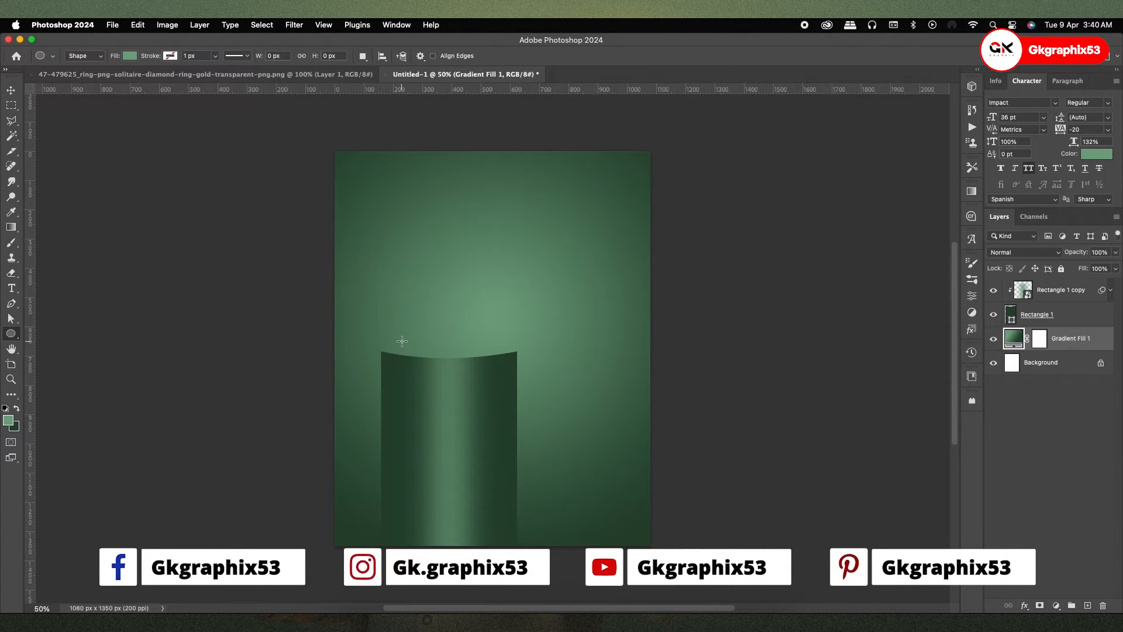
{"action": "scroll", "coordinate": [402, 341], "scroll_direction": "up", "scroll_amount": 5}
{"action": "left_click_drag", "start_coordinate": [361, 332], "coordinate": [628, 378]}
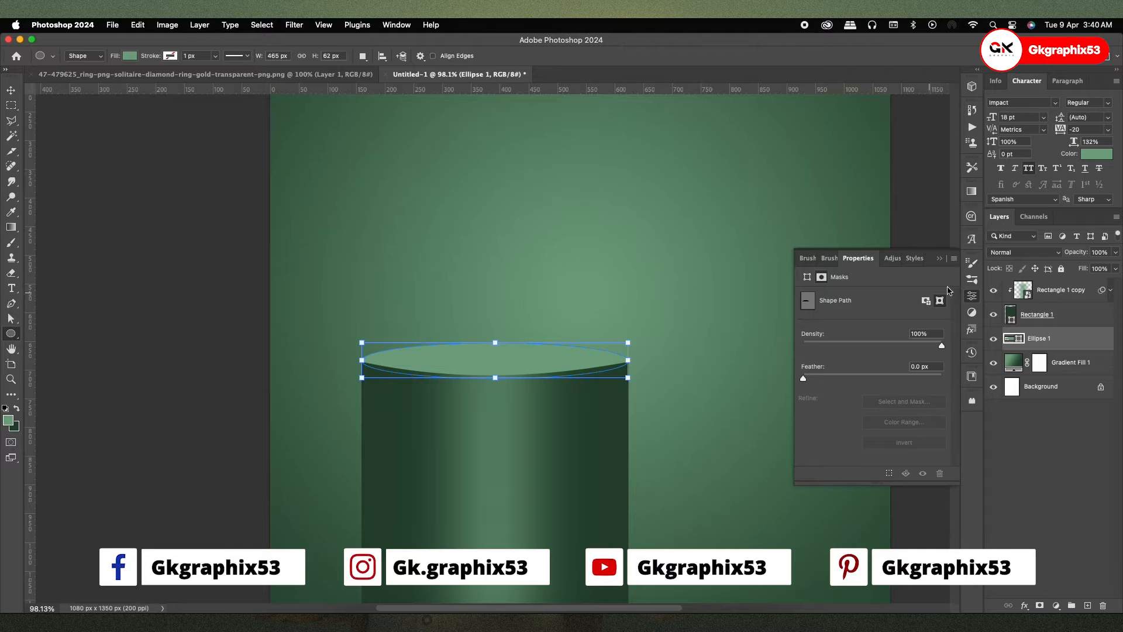
{"action": "left_click", "coordinate": [940, 258]}
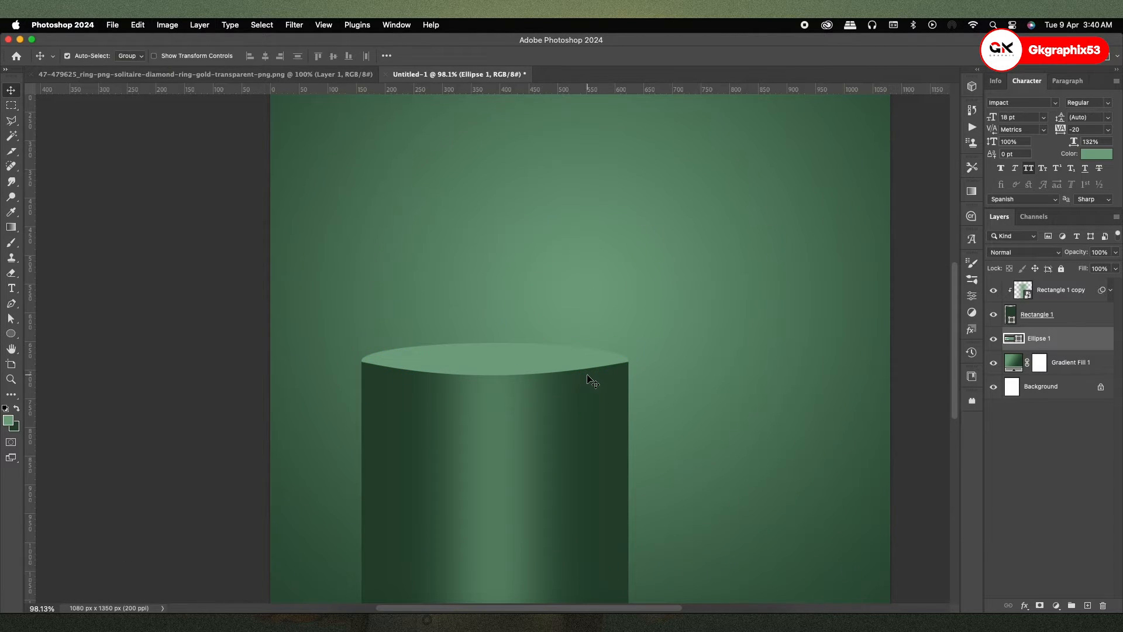
- Transform the ellipse and skew its left end slightly down to meet the pillar's upper-left corner
{"action": "key", "text": "super+t"}
{"action": "left_click_drag", "start_coordinate": [495, 343], "coordinate": [499, 350]}
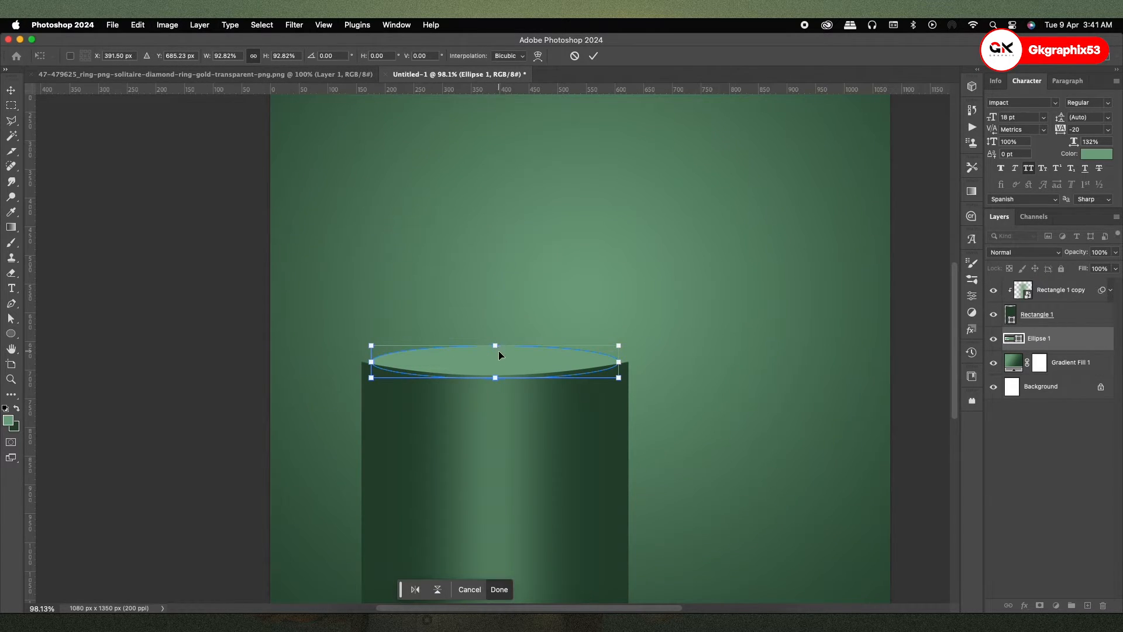
{"action": "key", "text": "Return"}
{"action": "key", "text": "ctrl+t"}
{"action": "scroll", "coordinate": [482, 357], "scroll_direction": "up", "scroll_amount": 6}
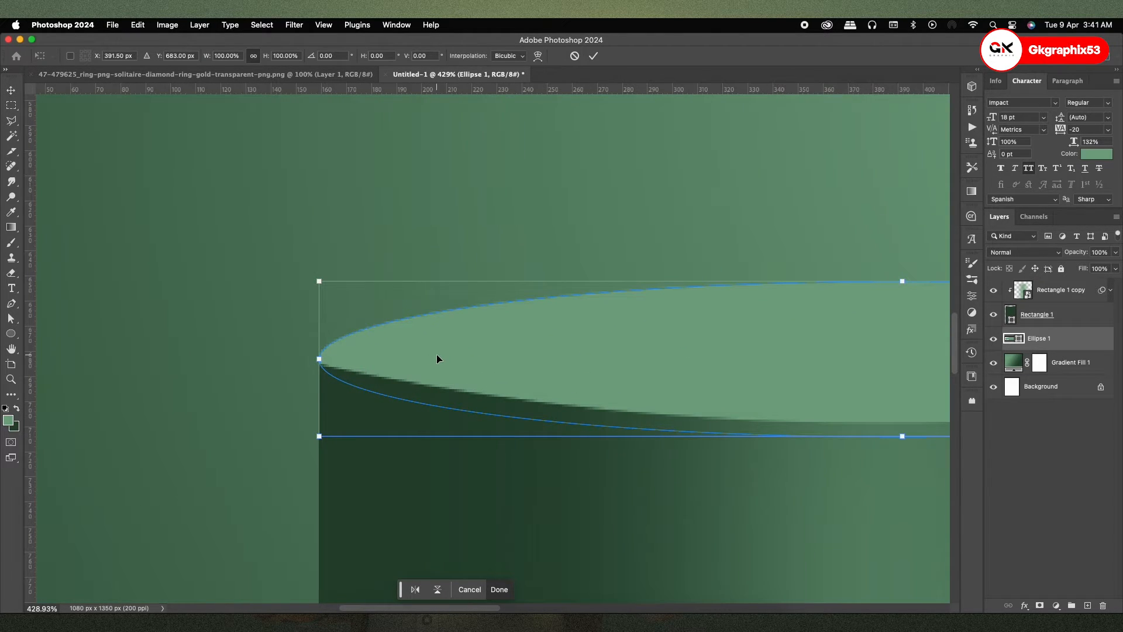
{"action": "left_click_drag", "start_coordinate": [319, 359], "coordinate": [319, 364]}
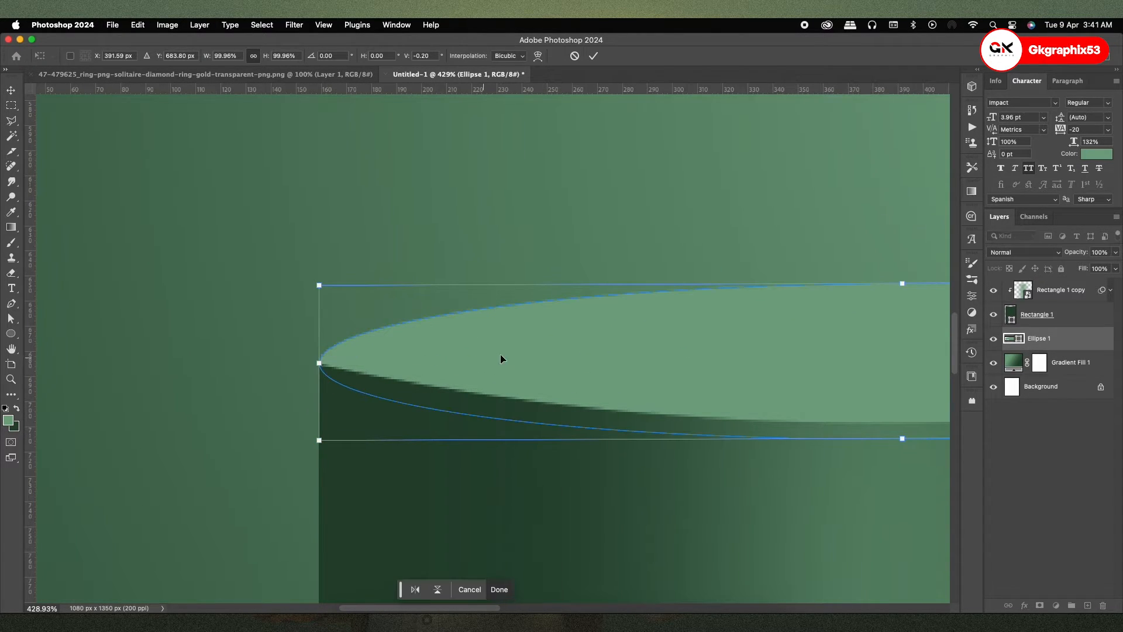
{"action": "key", "text": "Return"}
- Skew the ellipse's right end slightly down to meet the pillar's upper-right corner
{"action": "scroll", "coordinate": [514, 357], "scroll_direction": "down", "scroll_amount": 2}
{"action": "left_click_drag", "start_coordinate": [609, 369], "coordinate": [359, 373]}
{"action": "scroll", "coordinate": [359, 373], "scroll_direction": "down", "scroll_amount": 2}
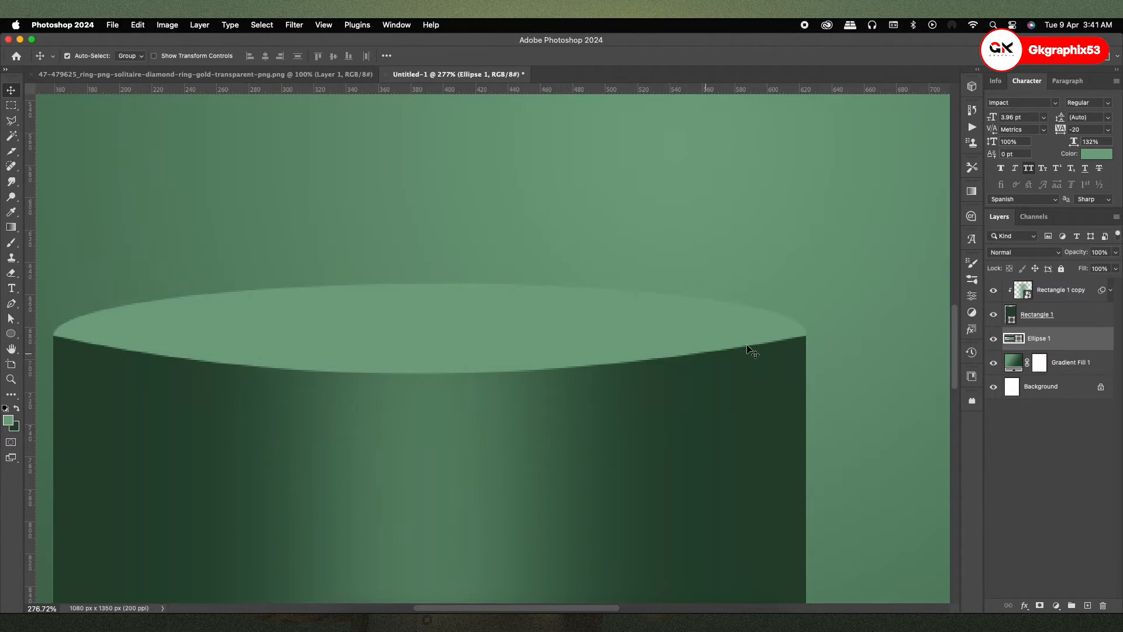
{"action": "scroll", "coordinate": [751, 351], "scroll_direction": "up", "scroll_amount": 1}
{"action": "key", "text": "ctrl+t"}
{"action": "left_click_drag", "start_coordinate": [812, 333], "coordinate": [813, 339]}
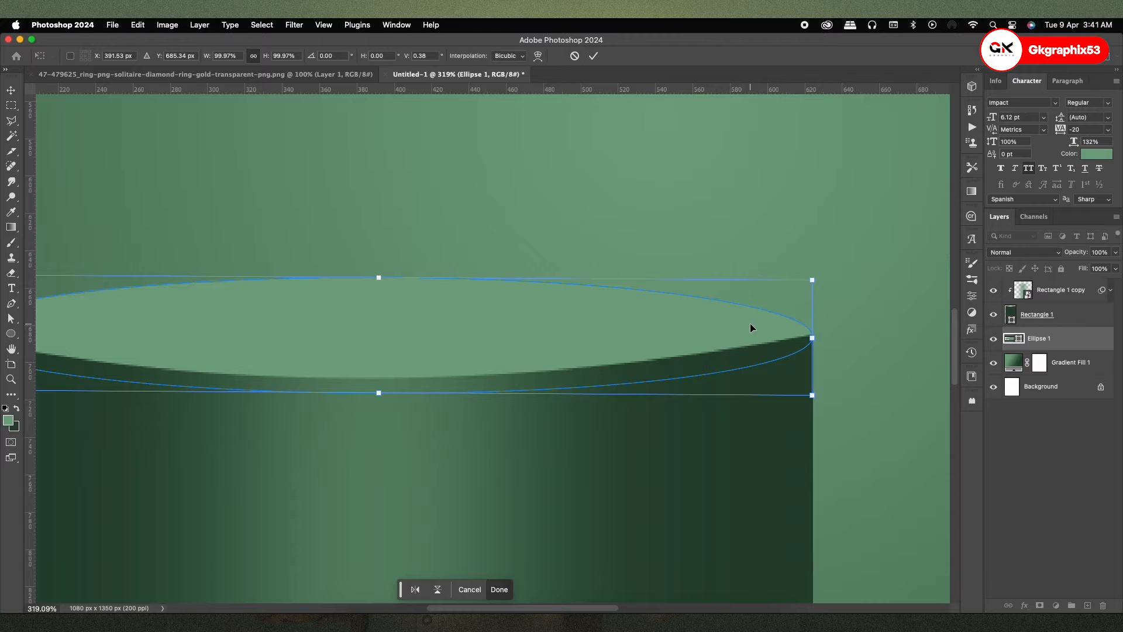
{"action": "key", "text": "Return"}
- Fine-tune the ellipse's size about its centre to 465 × 62 px so both ends align with the pillar's sides
{"action": "scroll", "coordinate": [712, 363], "scroll_direction": "down", "scroll_amount": 3}
{"action": "scroll", "coordinate": [682, 364], "scroll_direction": "up", "scroll_amount": 3}
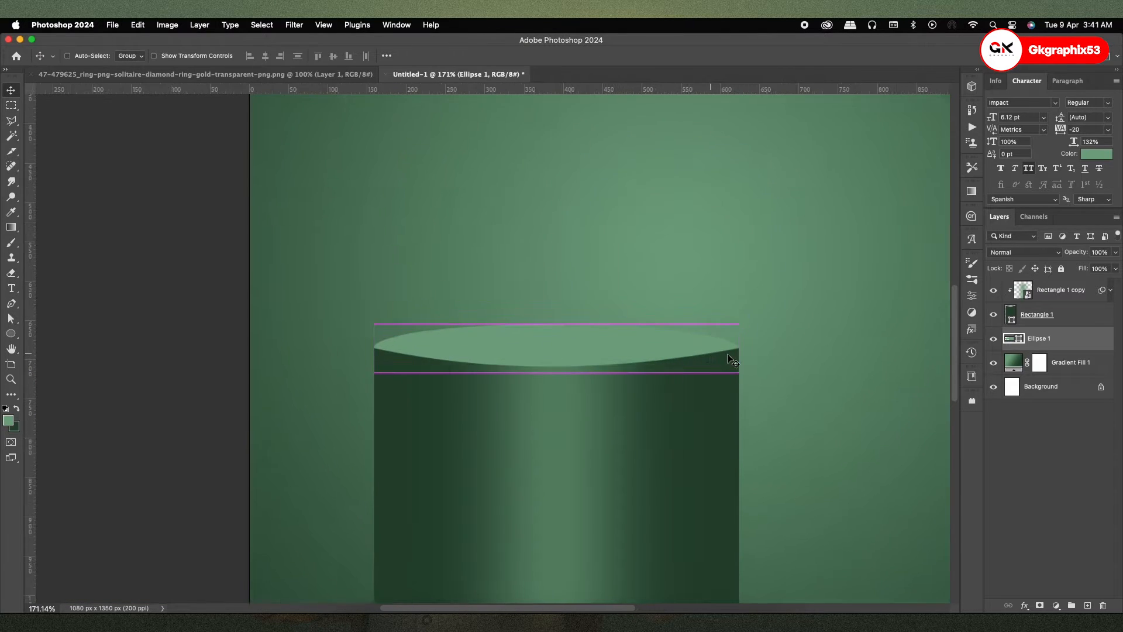
{"action": "key", "text": "ctrl+t"}
{"action": "left_click_drag", "start_coordinate": [753, 350], "coordinate": [752, 344]}
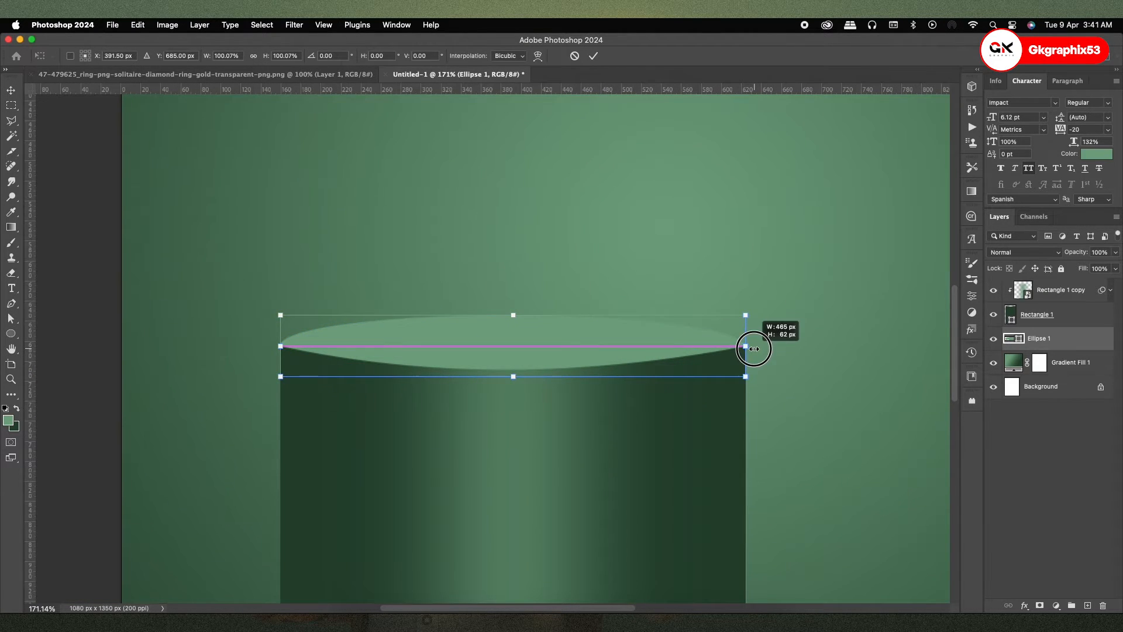
{"action": "key", "text": "Return"}
{"action": "scroll", "coordinate": [632, 368], "scroll_direction": "down", "scroll_amount": 3}
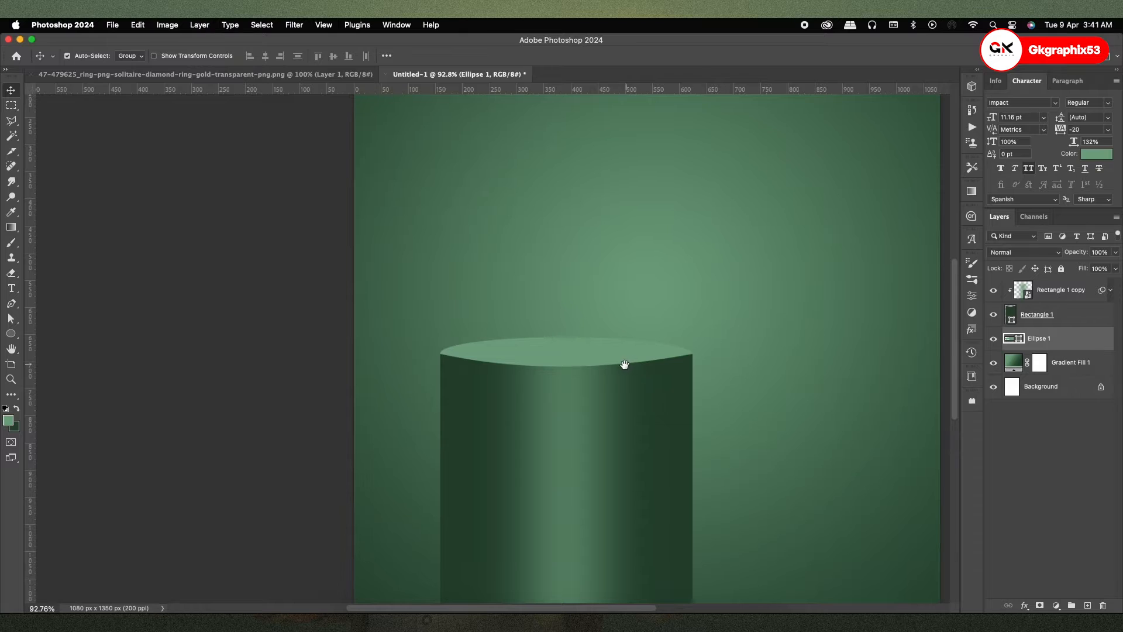
{"action": "left_click_drag", "start_coordinate": [625, 364], "coordinate": [591, 320]}
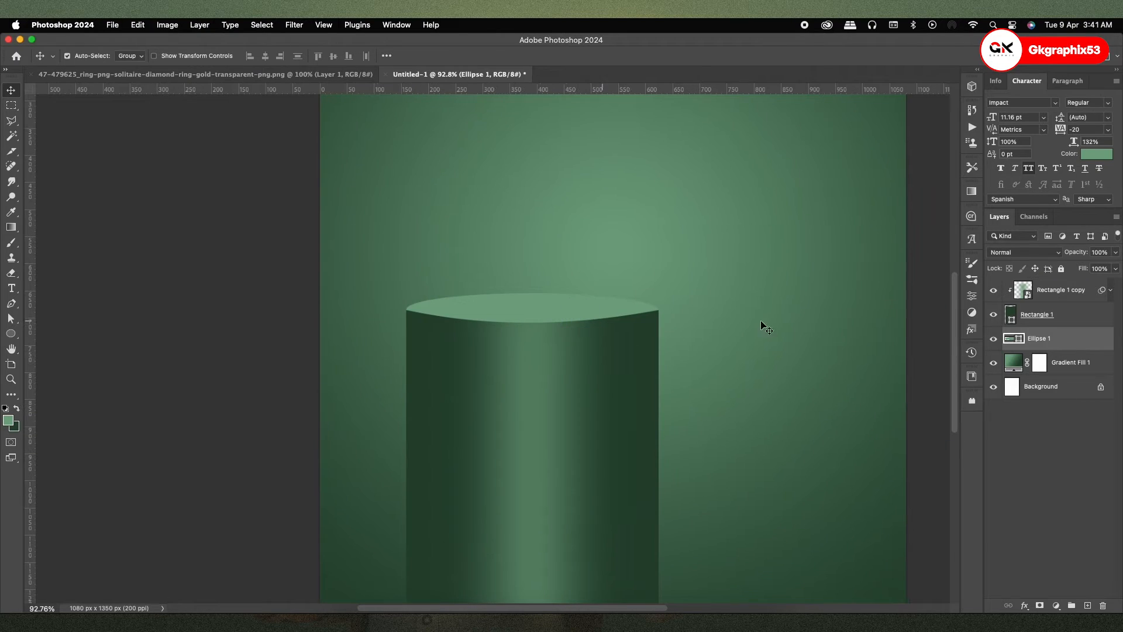
- Add a new layer clipped to the ellipse and set up a soft brush with dark green as the foreground colour
{"action": "left_click", "coordinate": [1088, 605]}
{"action": "left_click", "coordinate": [1035, 351], "text": "alt"}
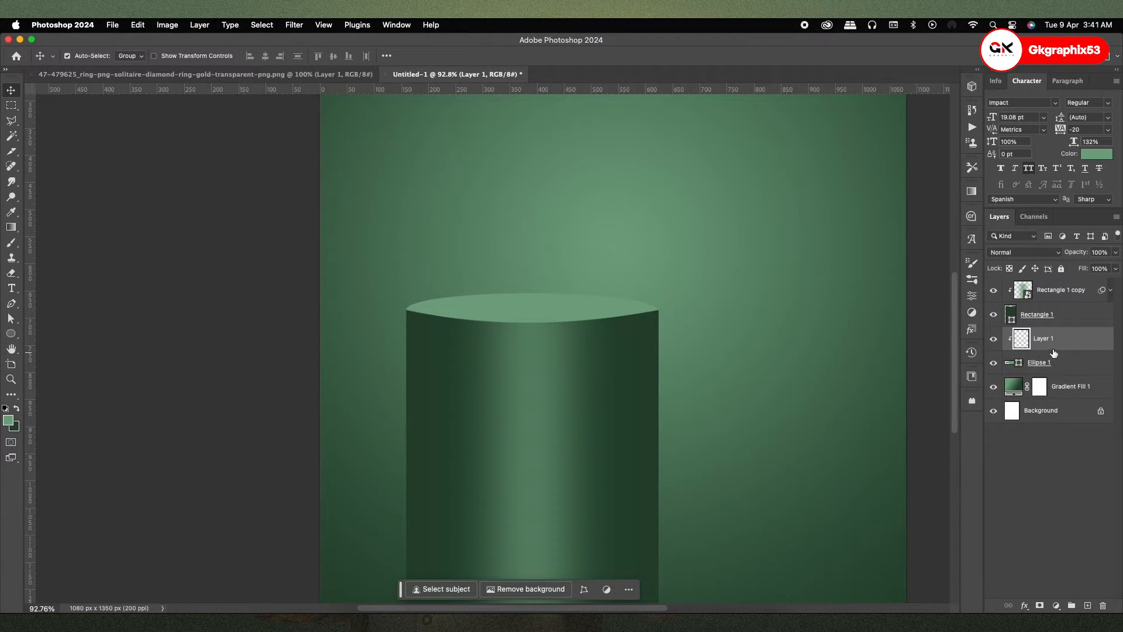
{"action": "left_click", "coordinate": [9, 243]}
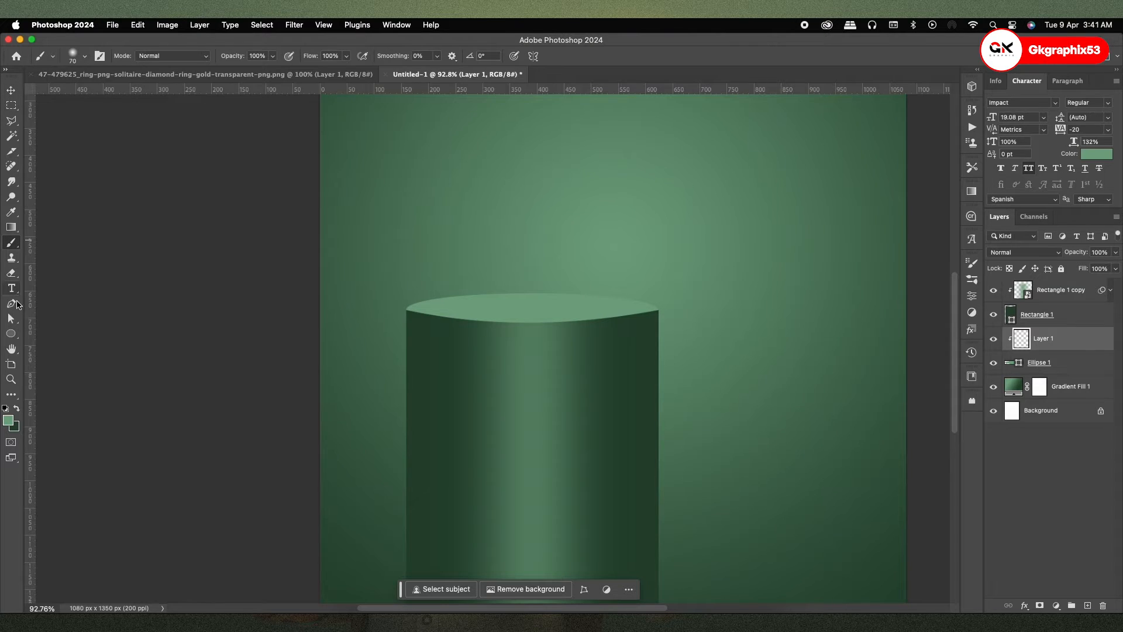
{"action": "left_click", "coordinate": [17, 409]}
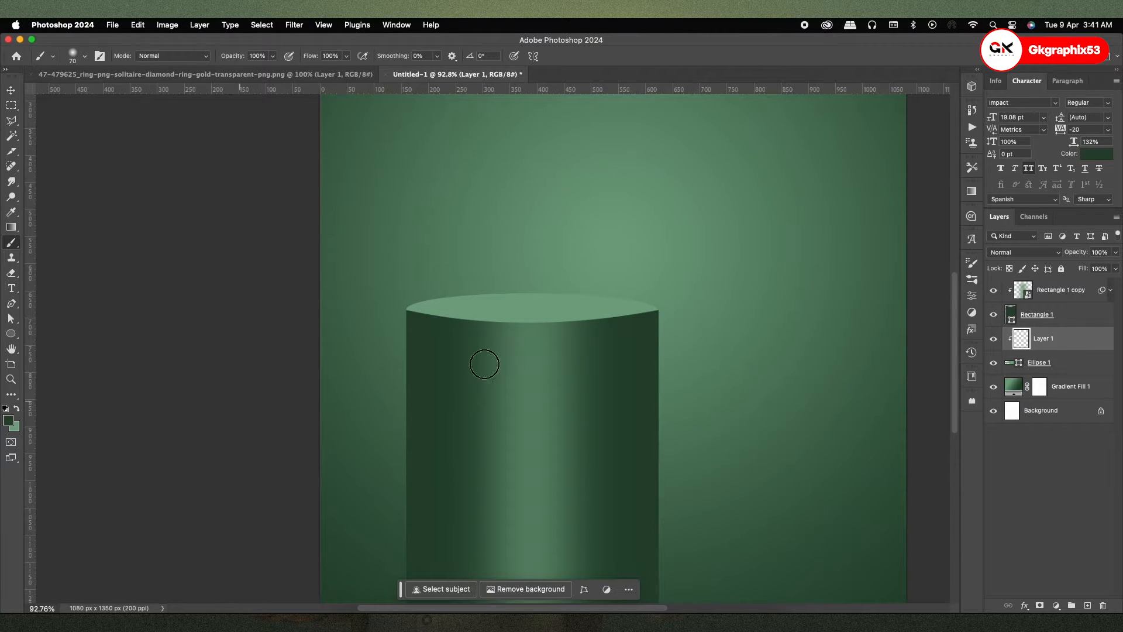
{"action": "right_click", "coordinate": [635, 263]}
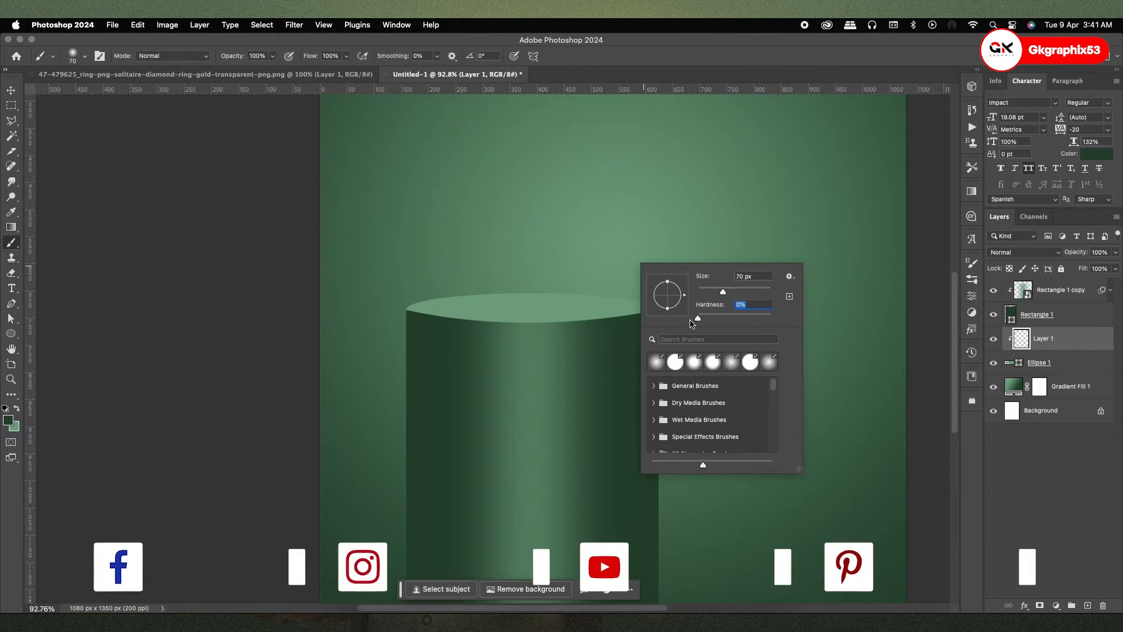
{"action": "key", "text": "Escape"}
- Enlarge the brush to about 125 px and paint dark green shading along the ellipse's back edge
{"action": "scroll", "coordinate": [571, 298], "scroll_direction": "up", "scroll_amount": 5}
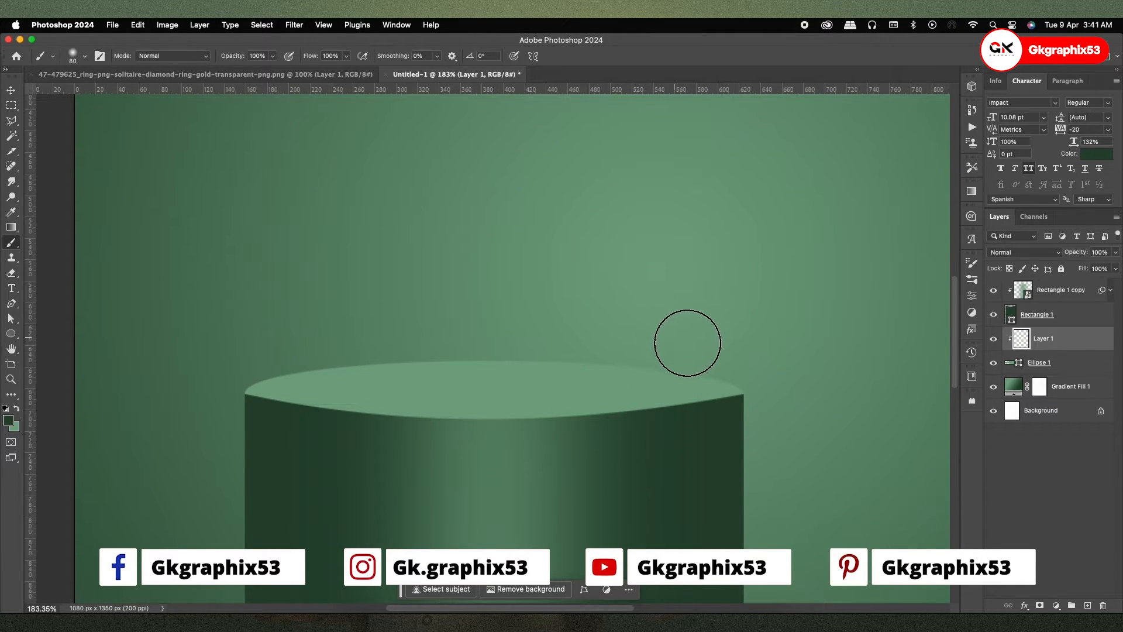
{"action": "key", "text": "bracketright"}
{"action": "key", "text": "bracketright"}
{"action": "key", "text": "bracketright"}
{"action": "key", "text": "bracketright"}
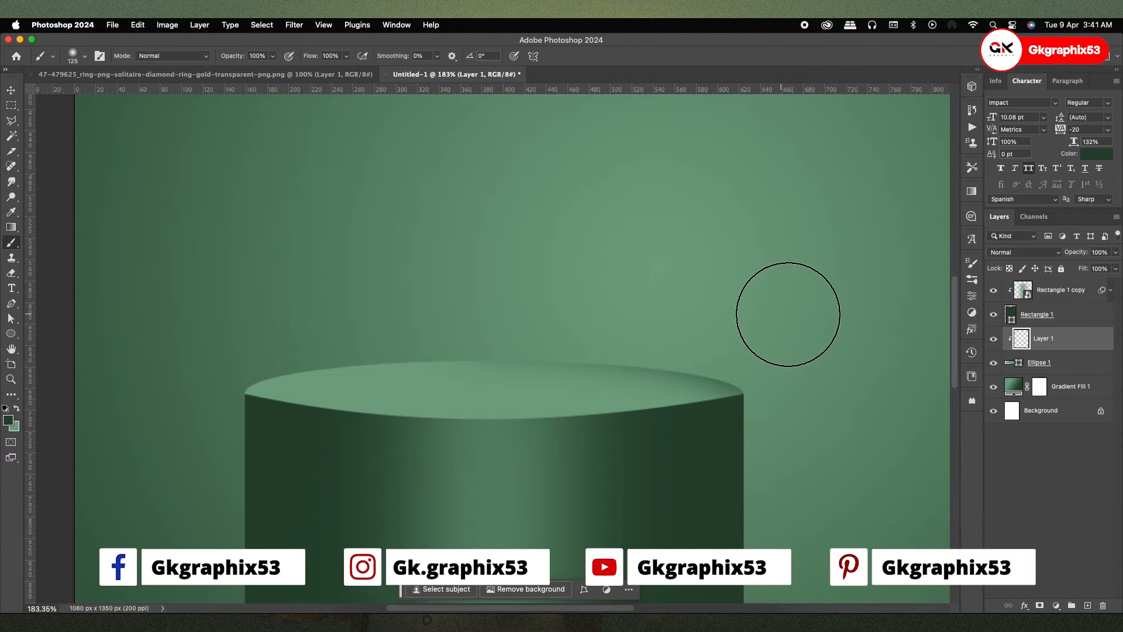
{"action": "mouse_move", "coordinate": [787, 310]}
{"action": "left_mouse_down"}
{"action": "mouse_move", "coordinate": [326, 311]}
{"action": "mouse_move", "coordinate": [348, 304]}
{"action": "left_mouse_up"}
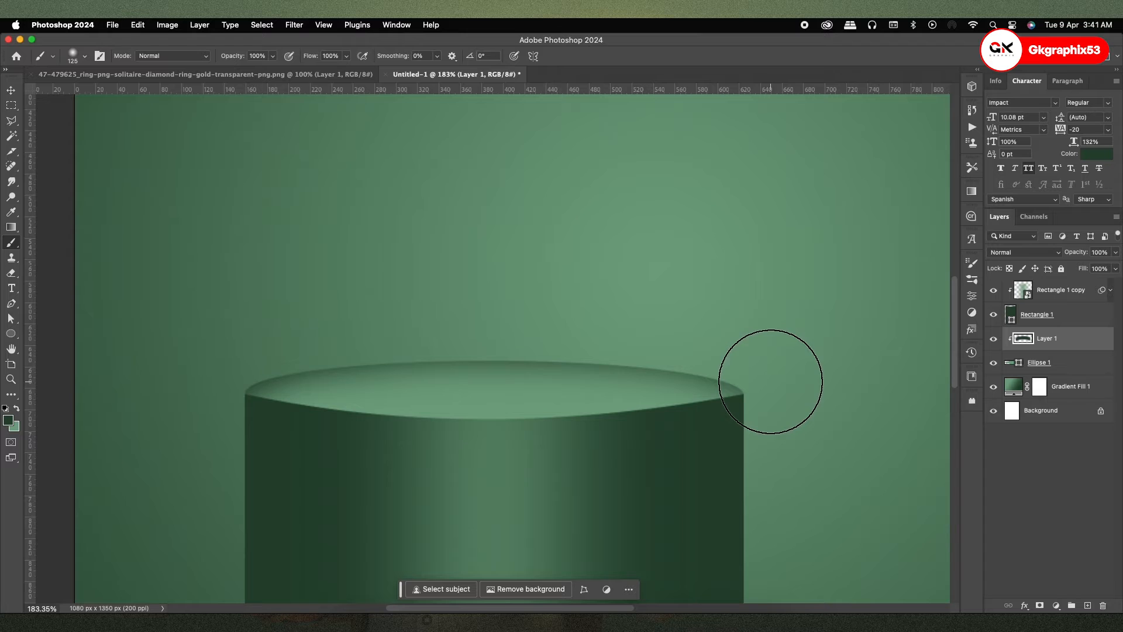
- Try shading the ellipse's front edge with a smaller 60 px brush, and undo the stroke
{"action": "key", "text": "bracketleft"}
{"action": "key", "text": "bracketleft"}
{"action": "key", "text": "bracketleft"}
{"action": "key", "text": "bracketleft"}
{"action": "key", "text": "bracketleft"}
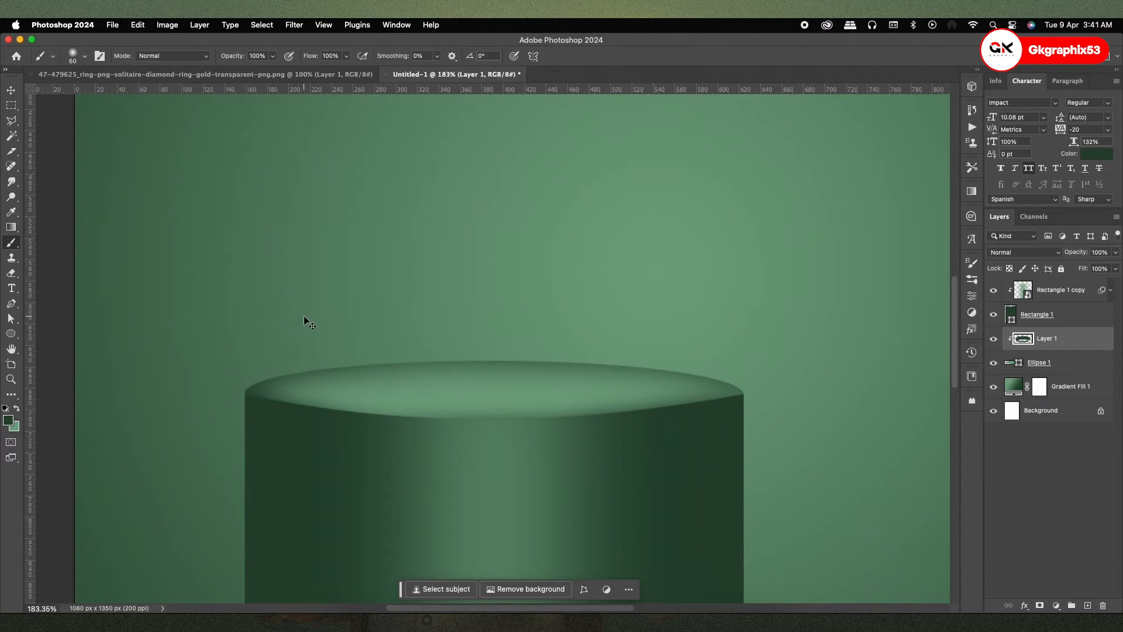
{"action": "key", "text": "super+z"}
- Lower the ellipse shading layer's opacity to 70%
{"action": "left_click", "coordinate": [11, 90]}
{"action": "scroll", "coordinate": [603, 376], "scroll_direction": "down", "scroll_amount": 5}
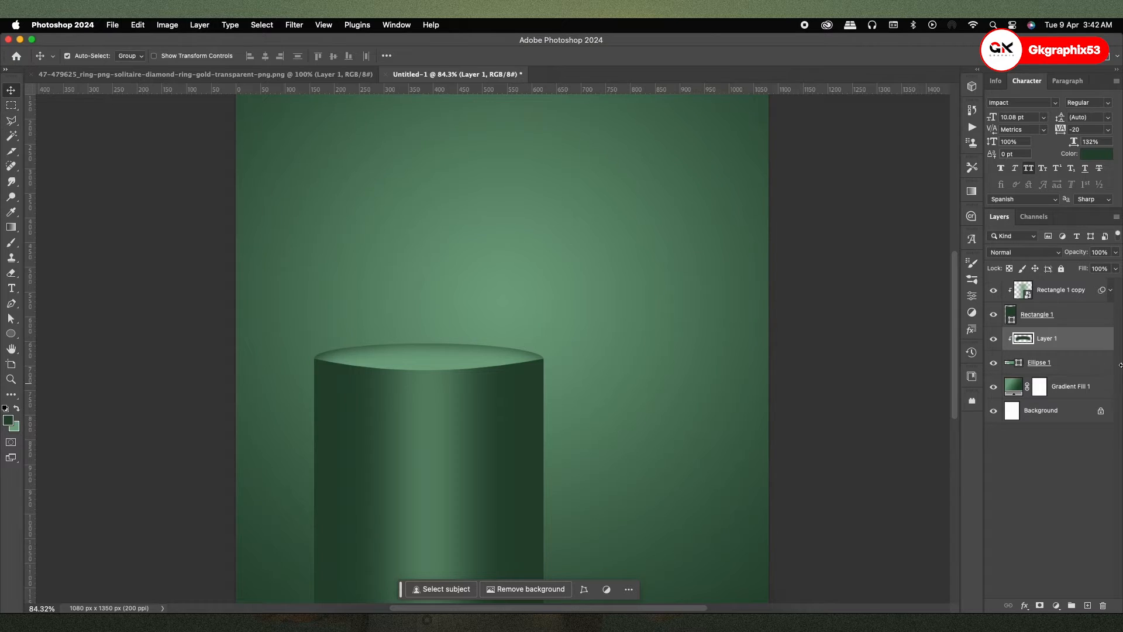
{"action": "left_click", "coordinate": [1113, 252]}
{"action": "left_click_drag", "start_coordinate": [1113, 266], "coordinate": [1098, 266]}
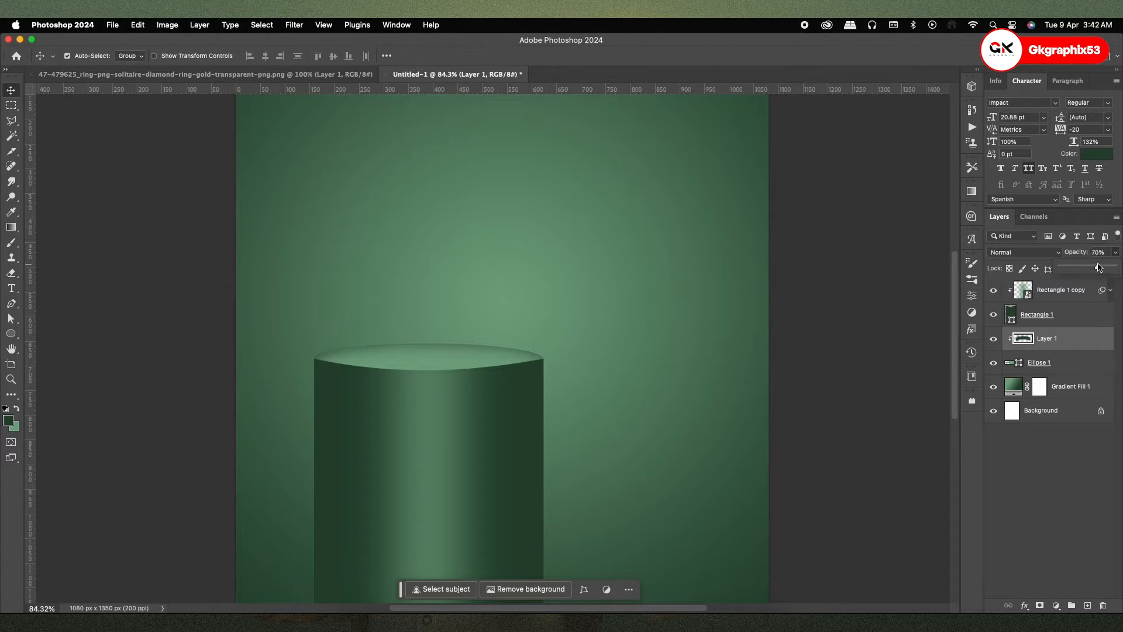
- Group the blurred strip, dark rectangle, shading and ellipse layers, and name the group 1
{"action": "left_click", "coordinate": [1065, 296], "text": "shift"}
{"action": "left_click", "coordinate": [1060, 366], "text": "super"}
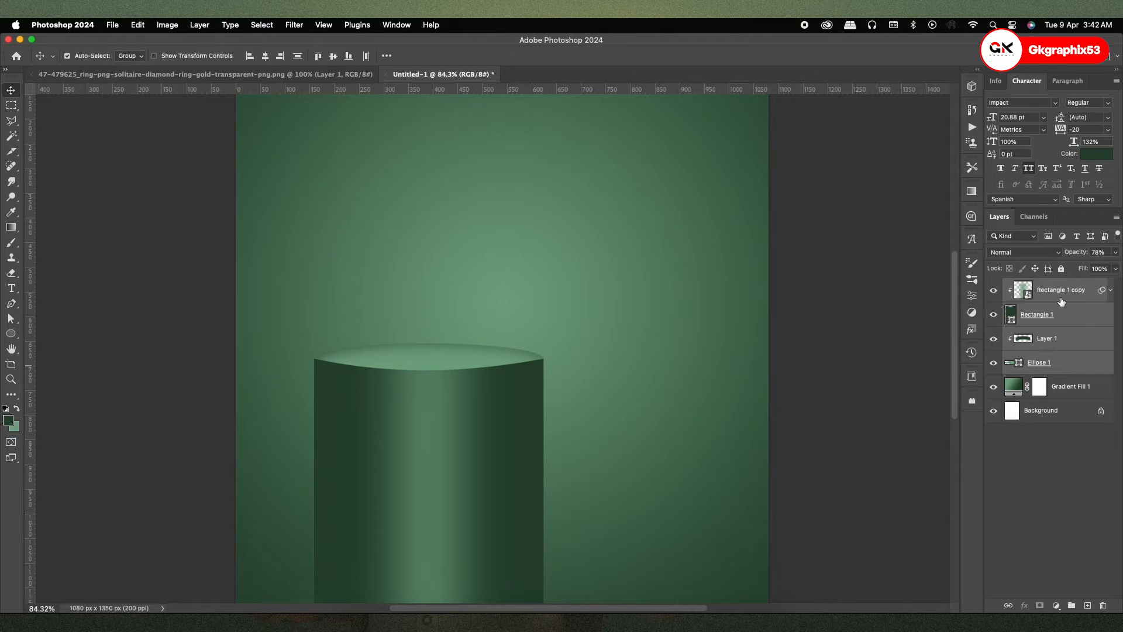
{"action": "key", "text": "super+g"}
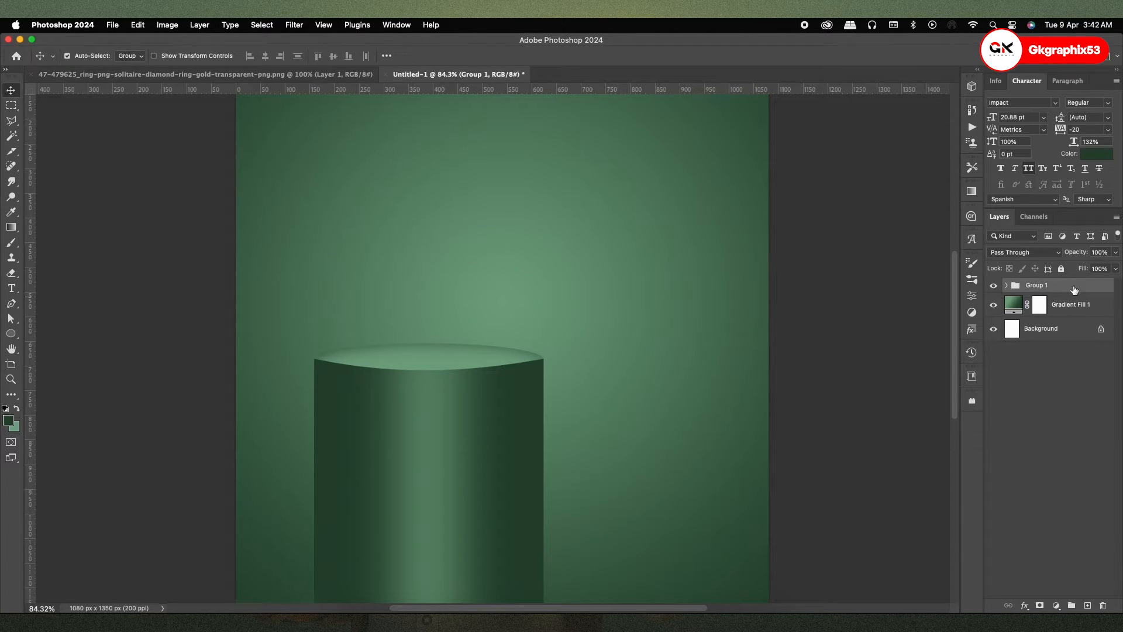
{"action": "type", "text": "1"}
{"action": "key", "text": "Return"}
{"action": "scroll", "coordinate": [599, 389], "scroll_direction": "down", "scroll_amount": 2}
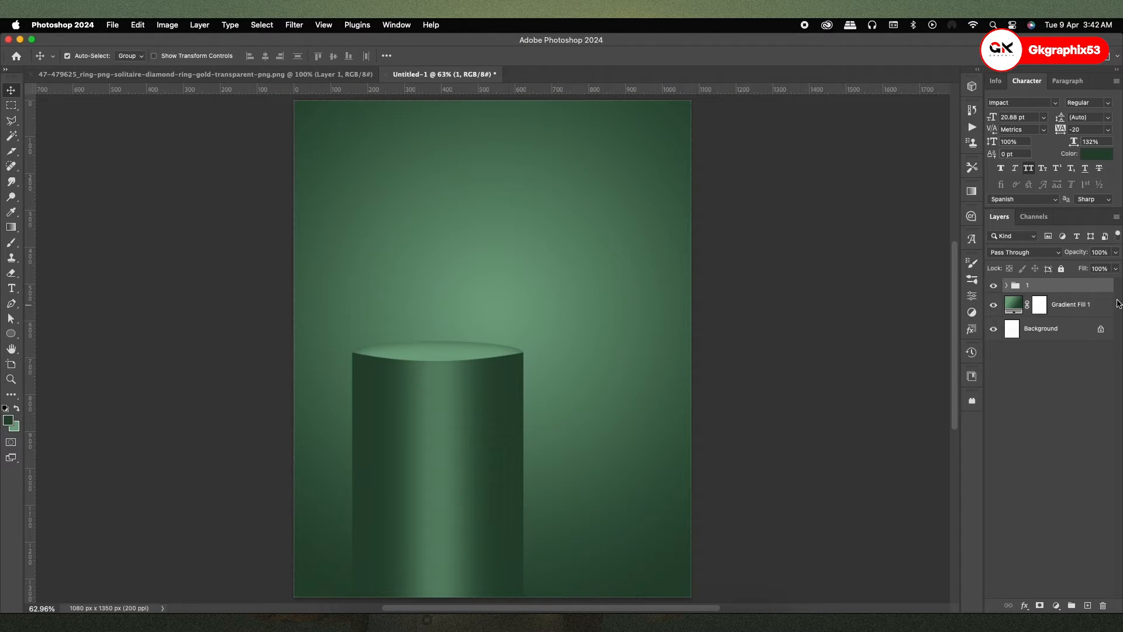
- Scale the pillar group to 125.58% and move it toward the poster's lower-left corner
{"action": "key", "text": "super+t"}
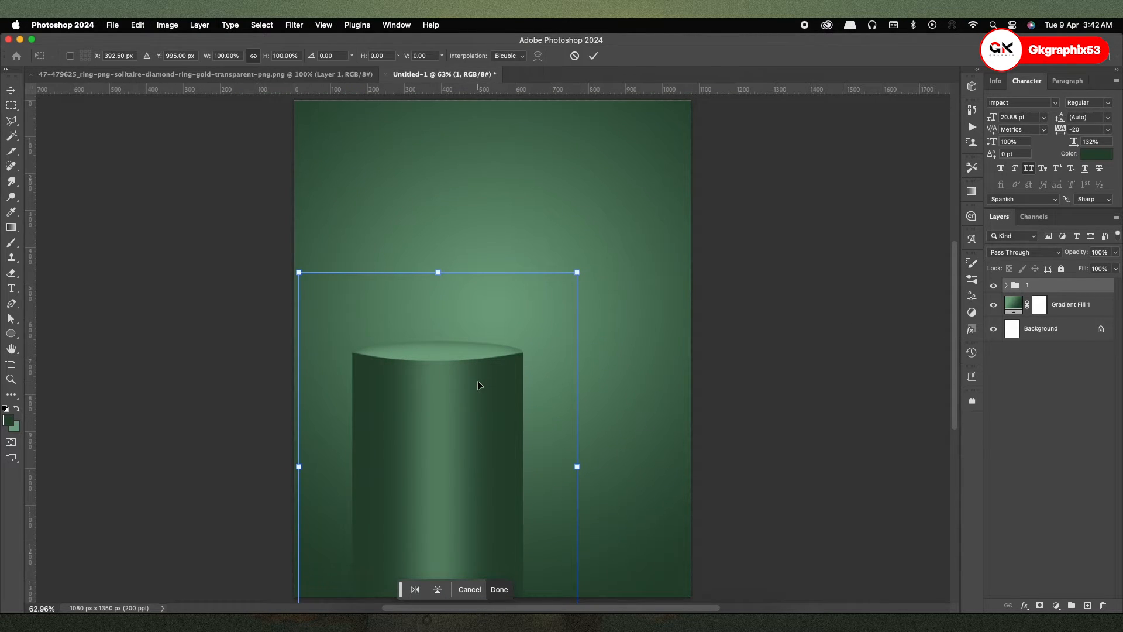
{"action": "key", "text": "Return"}
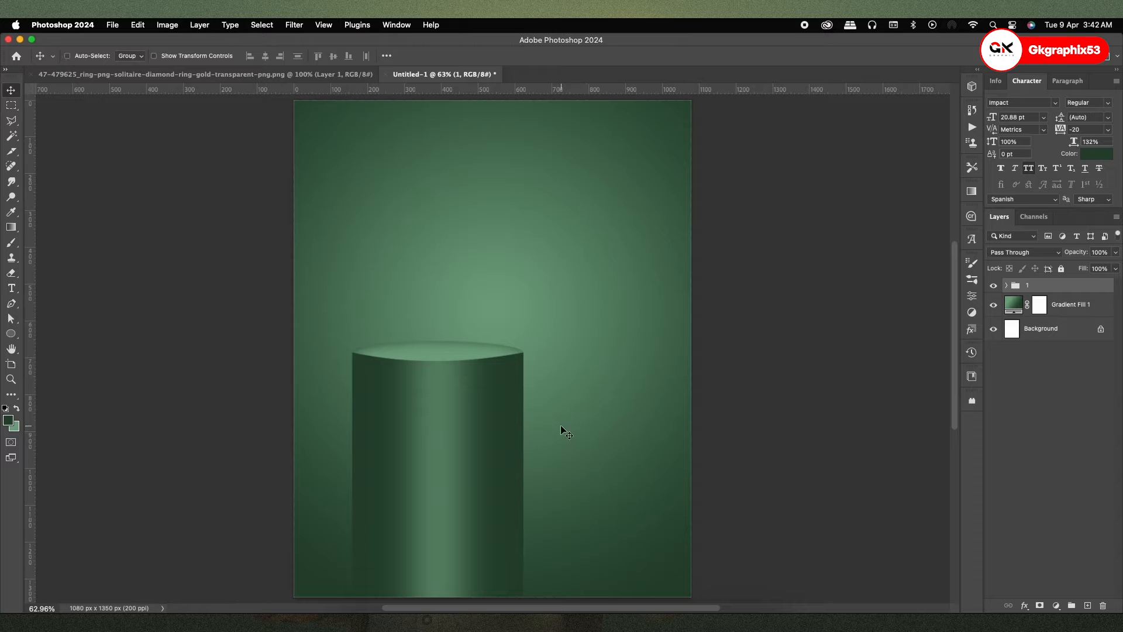
{"action": "key", "text": "super+t"}
{"action": "left_click_drag", "start_coordinate": [578, 272], "coordinate": [612, 221]}
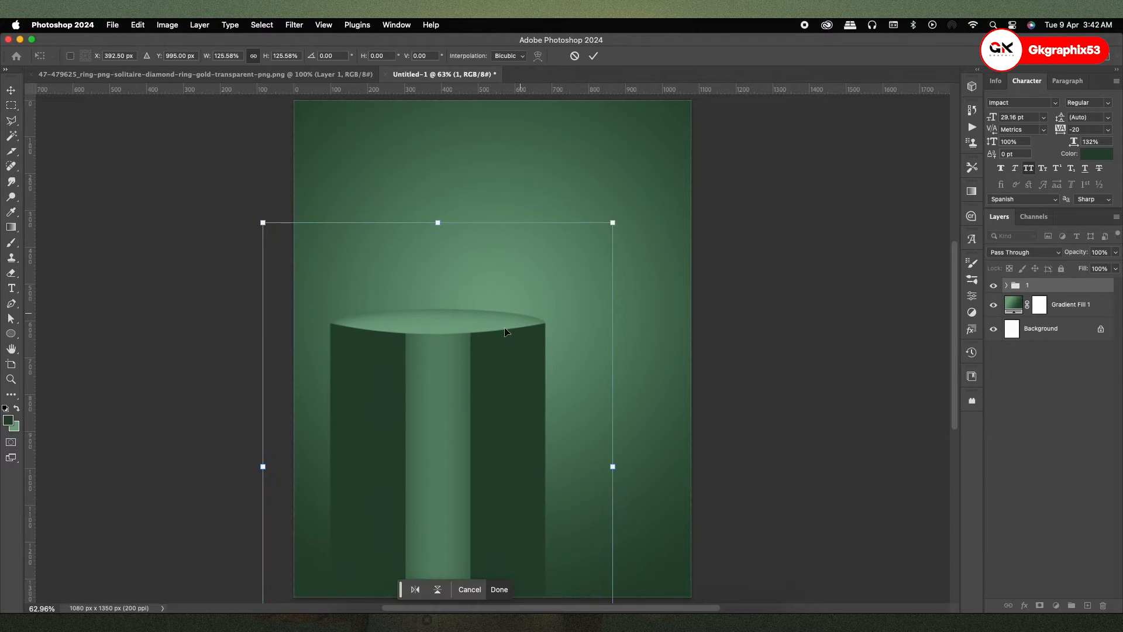
{"action": "left_click_drag", "start_coordinate": [493, 341], "coordinate": [476, 389]}
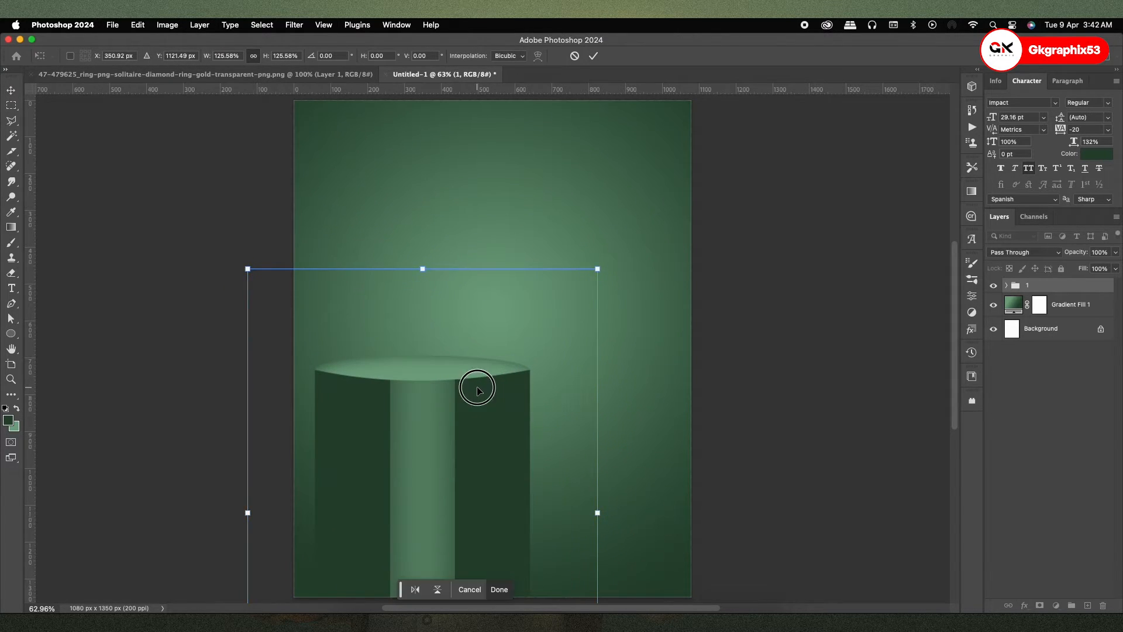
{"action": "key", "text": "Return"}
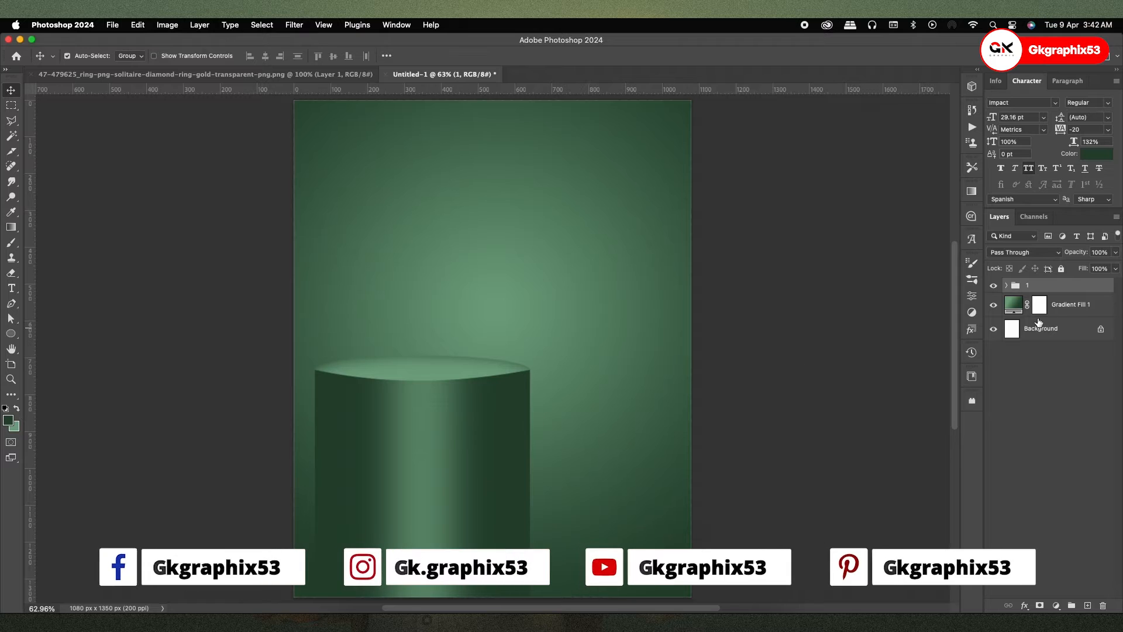
- Duplicate the pillar group, scale the copy to 113.75%, and place it higher against the poster's right edge
{"action": "key", "text": "ctrl+j"}
{"action": "key", "text": "ctrl+t"}
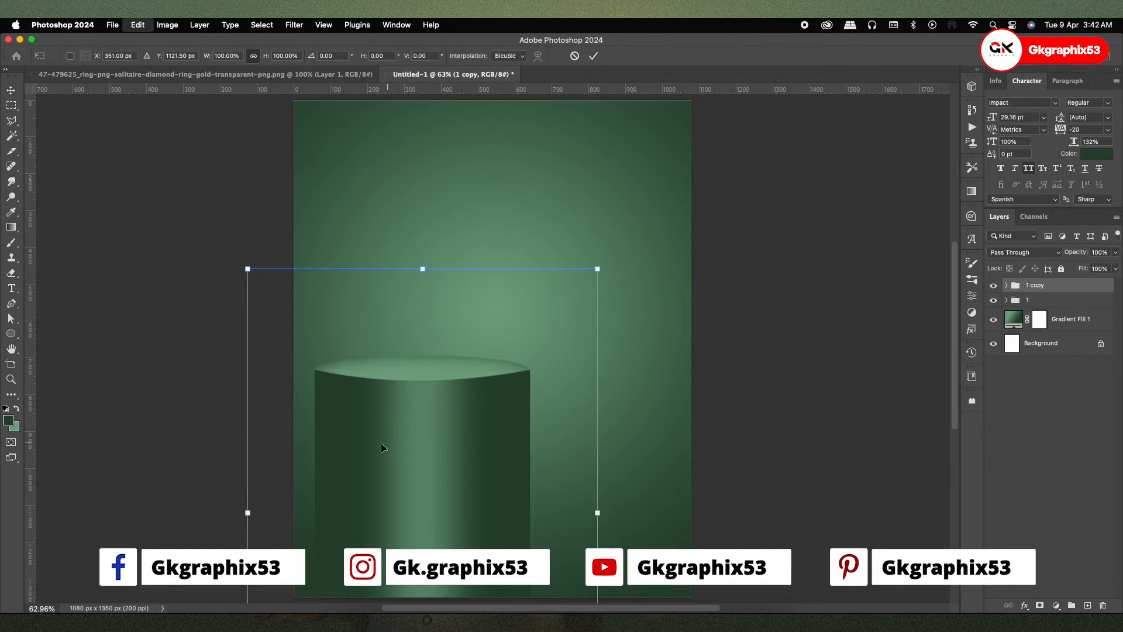
{"action": "left_click_drag", "start_coordinate": [381, 444], "coordinate": [620, 330]}
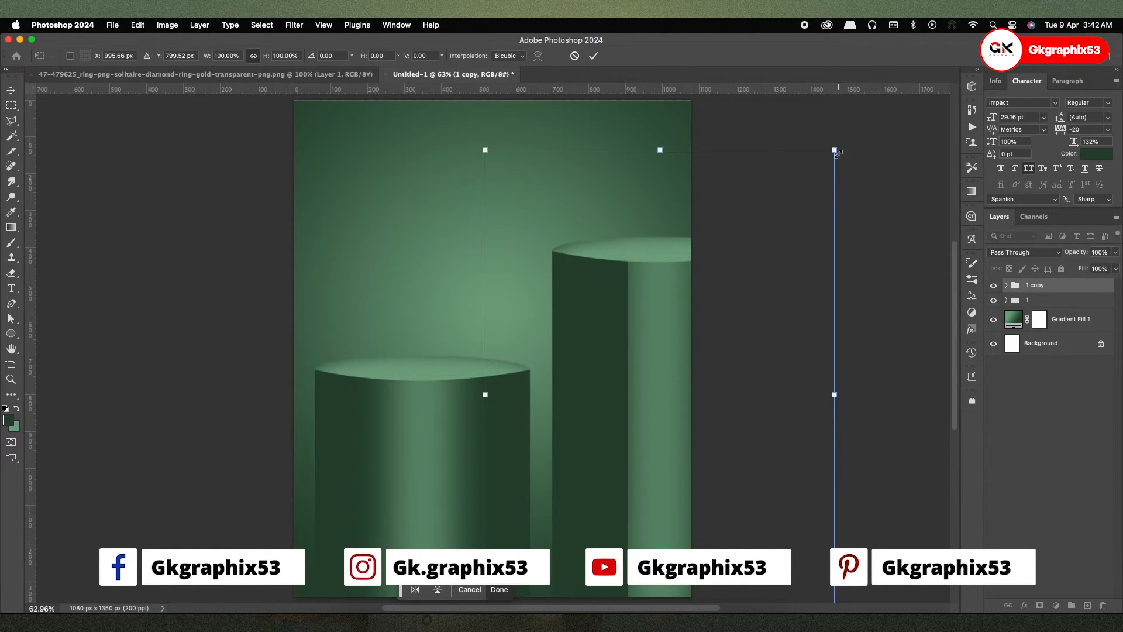
{"action": "left_click_drag", "start_coordinate": [838, 154], "coordinate": [885, 84]}
{"action": "left_click_drag", "start_coordinate": [700, 287], "coordinate": [689, 256]}
{"action": "scroll", "coordinate": [675, 276], "scroll_direction": "down", "scroll_amount": 1}
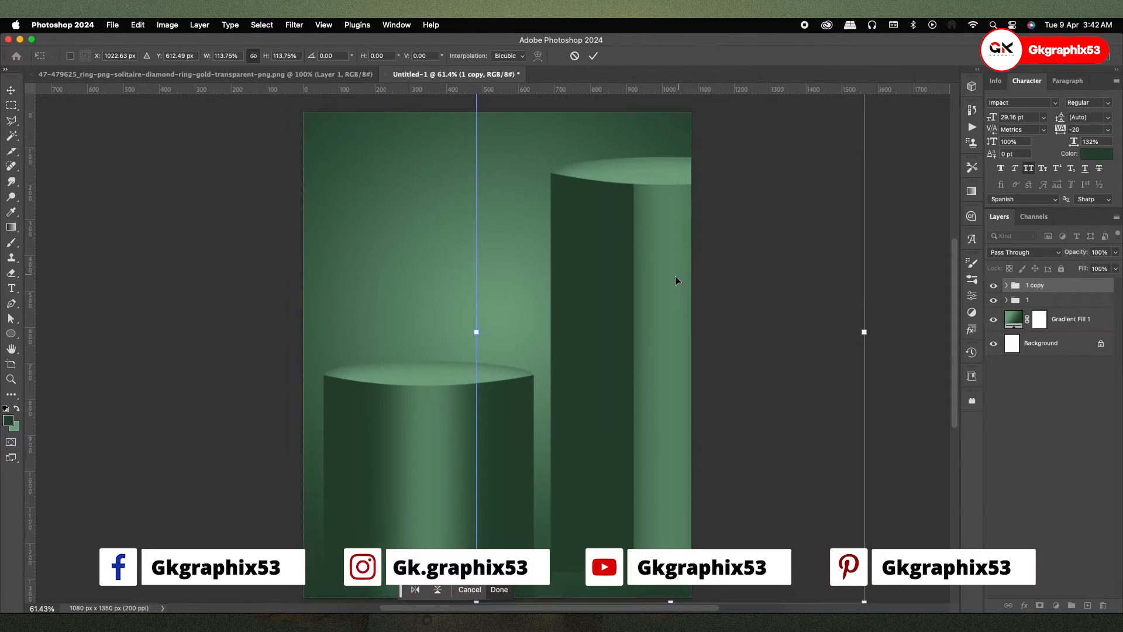
- Enlarge the copied pillar to 160.60% and position it so the poster's right edge crops it, with its top ellipse near the upper corner
{"action": "scroll", "coordinate": [675, 279], "scroll_direction": "down", "scroll_amount": 5}
{"action": "left_click_drag", "start_coordinate": [732, 376], "coordinate": [755, 406]}
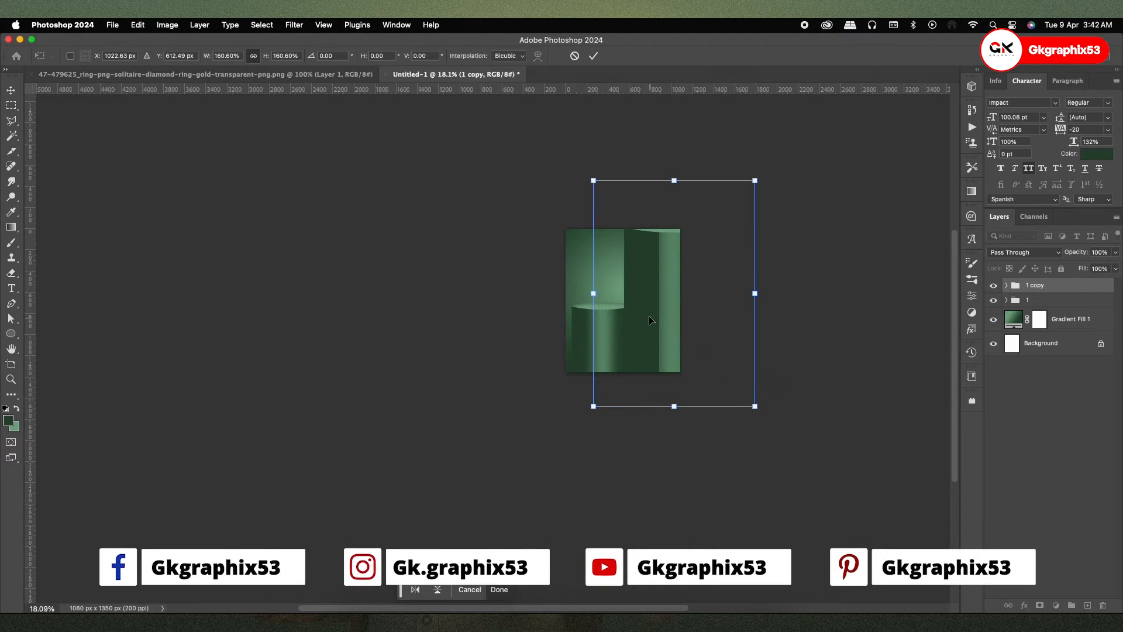
{"action": "scroll", "coordinate": [649, 320], "scroll_direction": "up", "scroll_amount": 1}
{"action": "left_click_drag", "start_coordinate": [657, 261], "coordinate": [672, 287]}
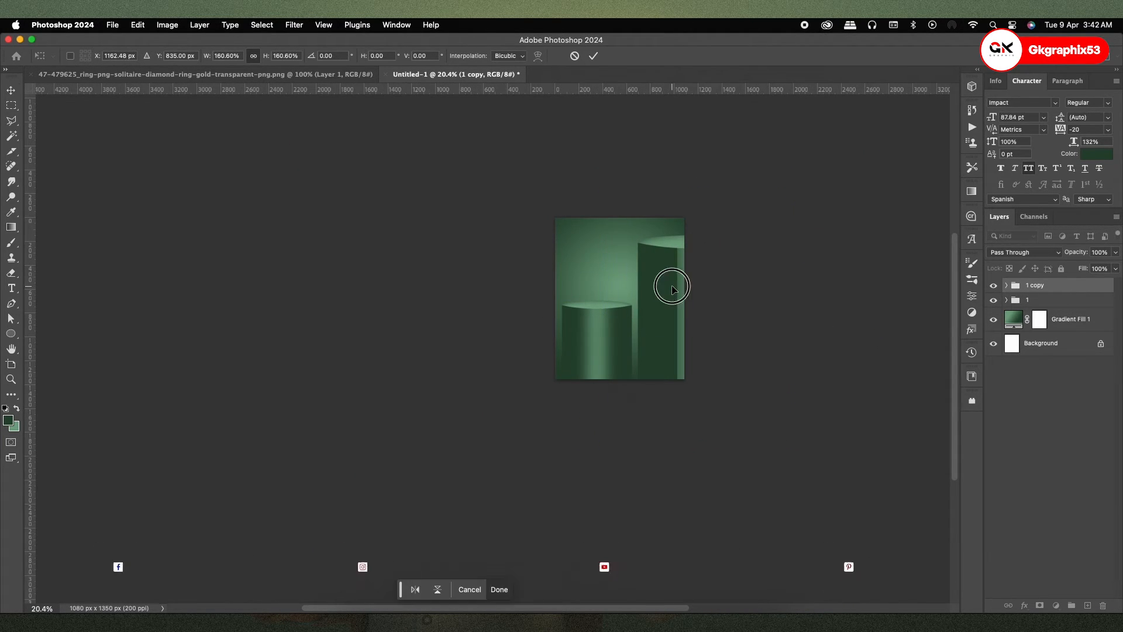
{"action": "key", "text": "Return"}
{"action": "key", "text": "super+0"}
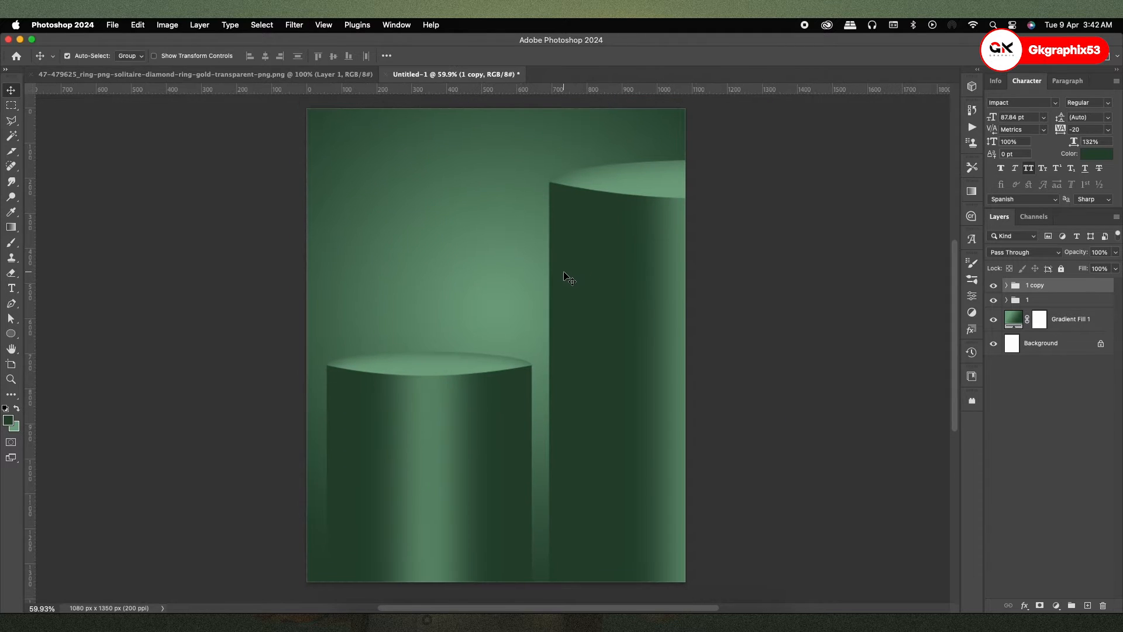
{"action": "left_click_drag", "start_coordinate": [565, 277], "coordinate": [568, 278]}
{"action": "scroll", "coordinate": [438, 328], "scroll_direction": "up", "scroll_amount": 1}
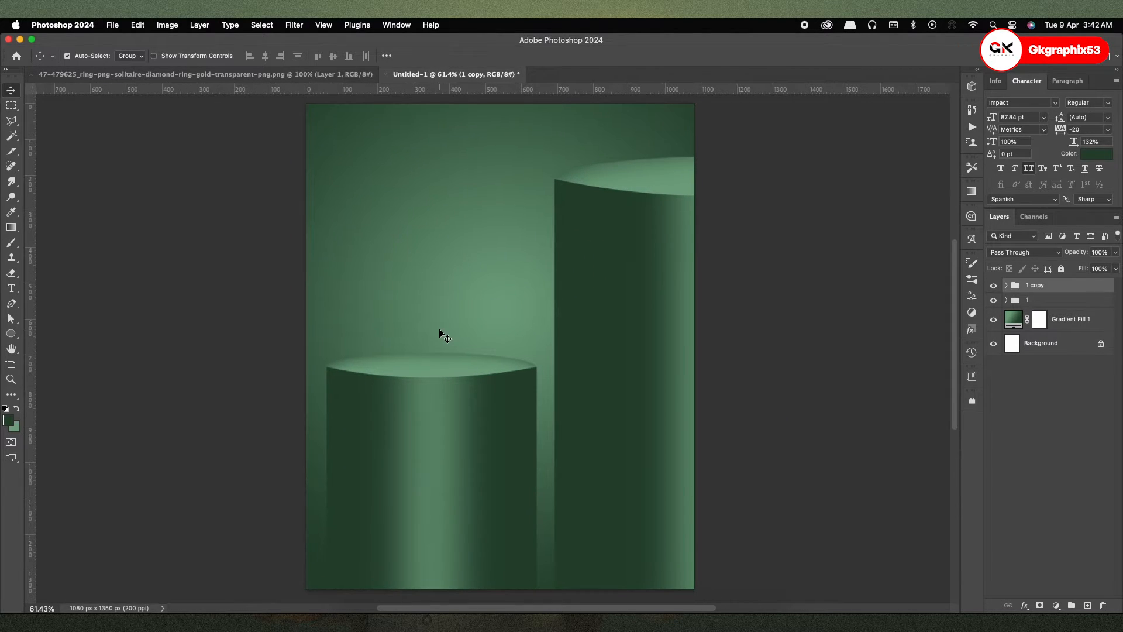
- Bring the diamond ring from its PNG document into the poster and convert its layer to a smart object
{"action": "left_click", "coordinate": [275, 74]}
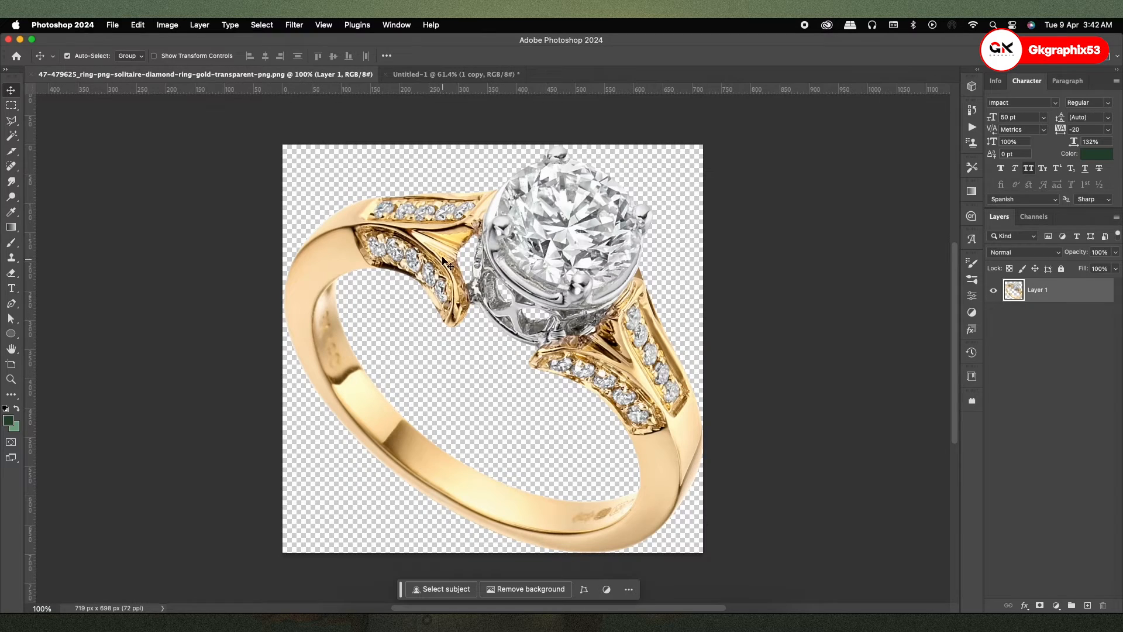
{"action": "left_click_drag", "start_coordinate": [442, 82], "coordinate": [554, 234]}
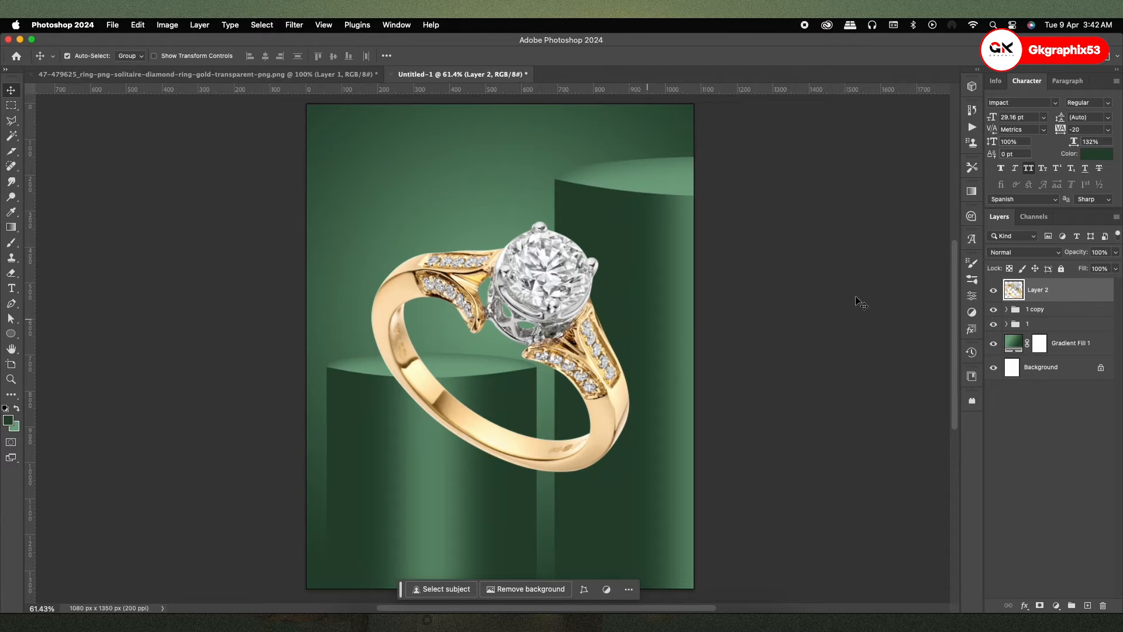
{"action": "right_click", "coordinate": [1101, 294]}
{"action": "left_click", "coordinate": [1010, 509]}
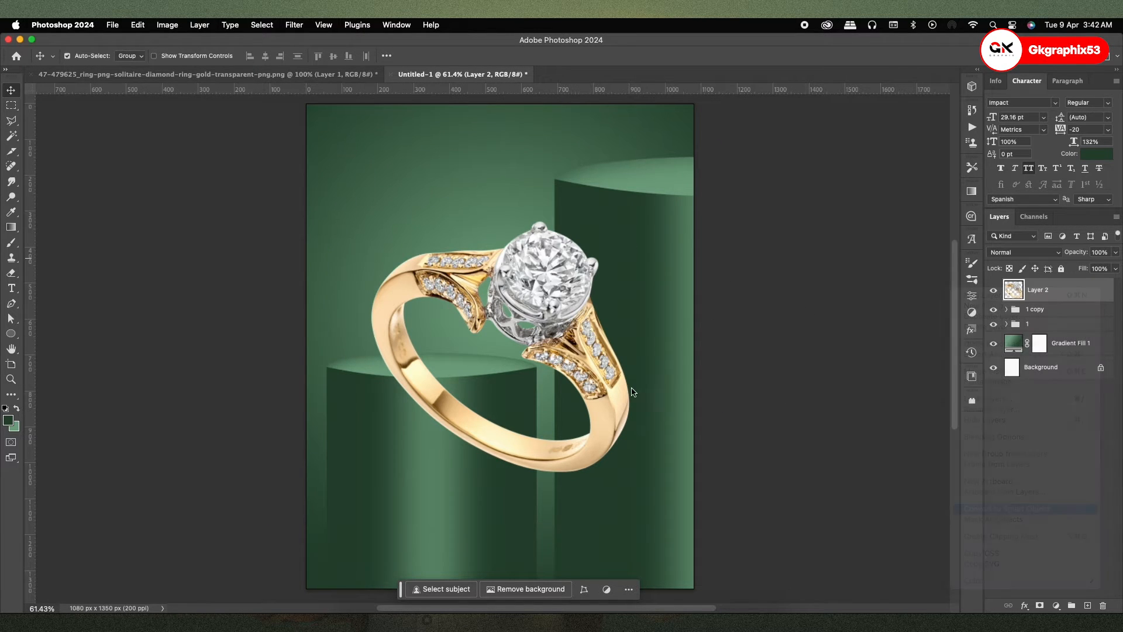
- Flip the ring horizontally, scale it to 41.45%, and move it onto the short pillar's top
{"action": "key", "text": "super+t"}
{"action": "right_click", "coordinate": [579, 335]}
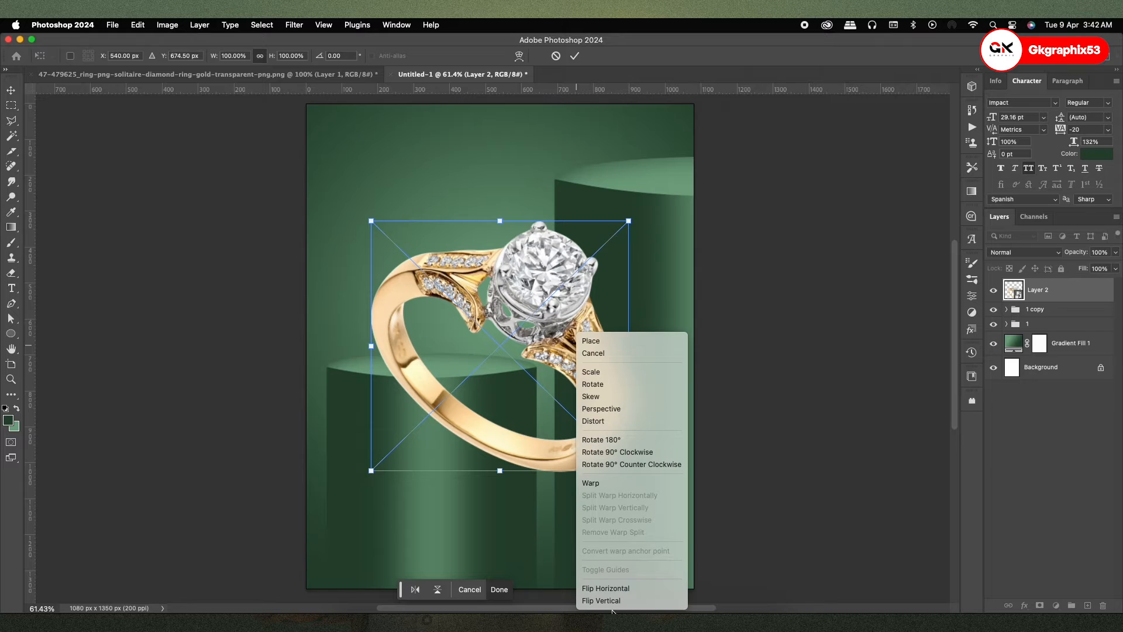
{"action": "left_click", "coordinate": [613, 589]}
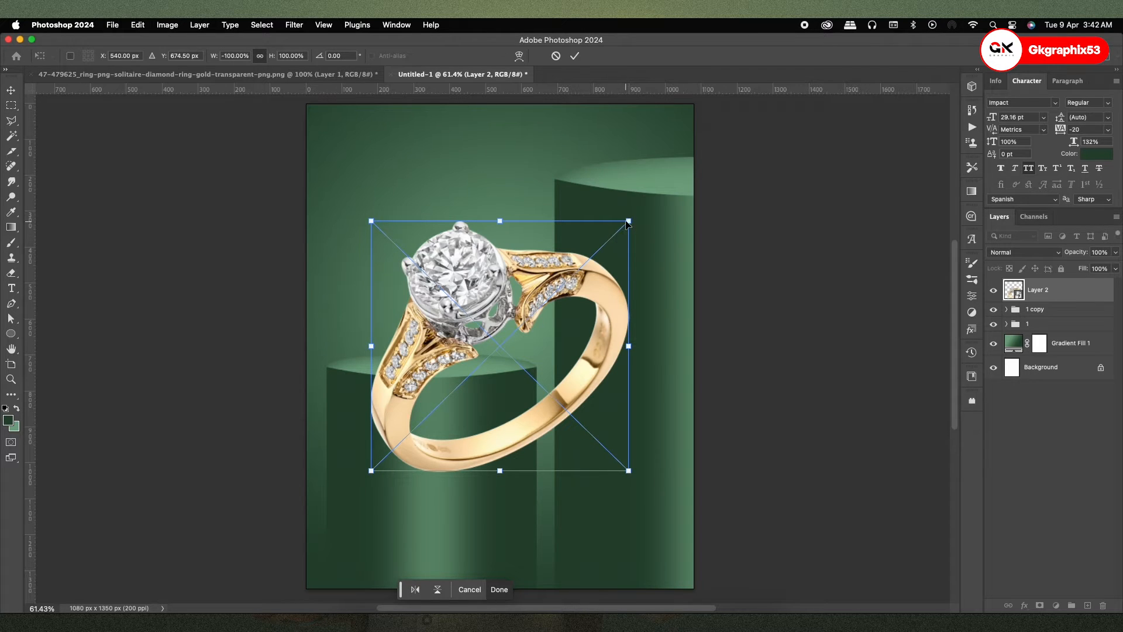
{"action": "left_click_drag", "start_coordinate": [627, 223], "coordinate": [549, 298]}
{"action": "left_click_drag", "start_coordinate": [489, 320], "coordinate": [432, 290]}
{"action": "scroll", "coordinate": [446, 325], "scroll_direction": "up", "scroll_amount": 3}
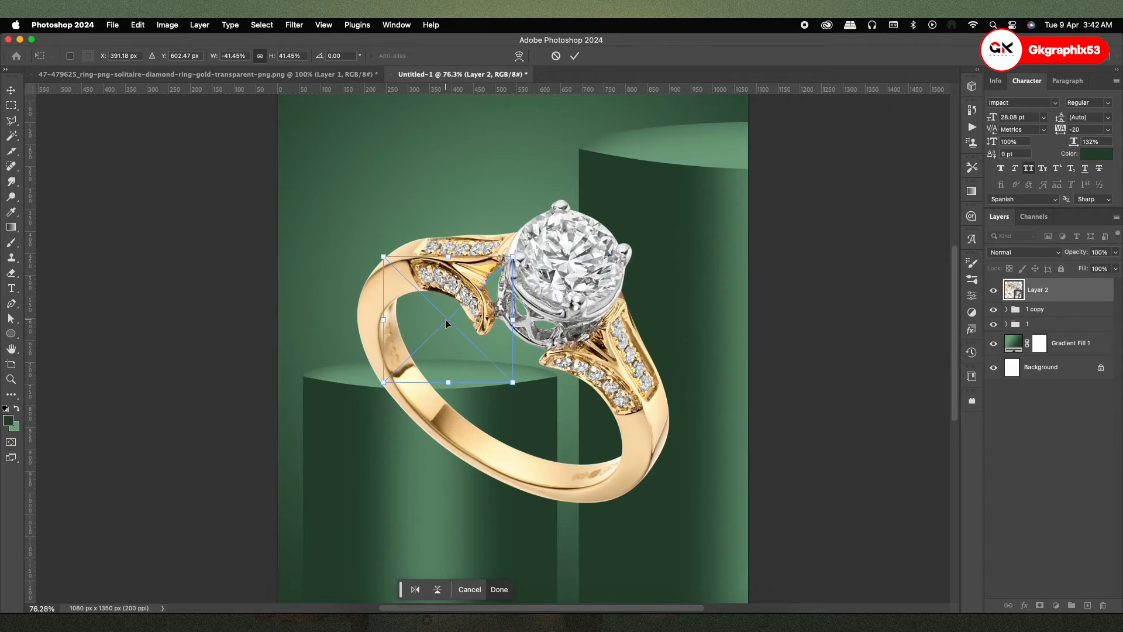
{"action": "scroll", "coordinate": [446, 324], "scroll_direction": "up", "scroll_amount": 3}
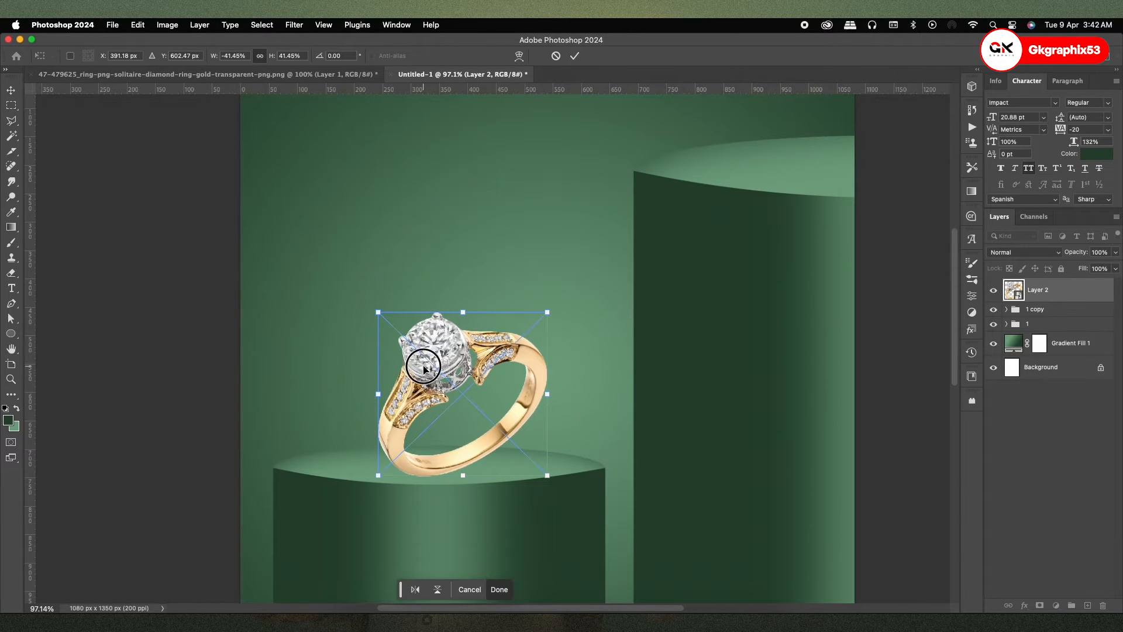
- Reduce the ring to 37.79% and seat it on the short pillar's top ellipse
{"action": "left_click_drag", "start_coordinate": [424, 367], "coordinate": [414, 368]}
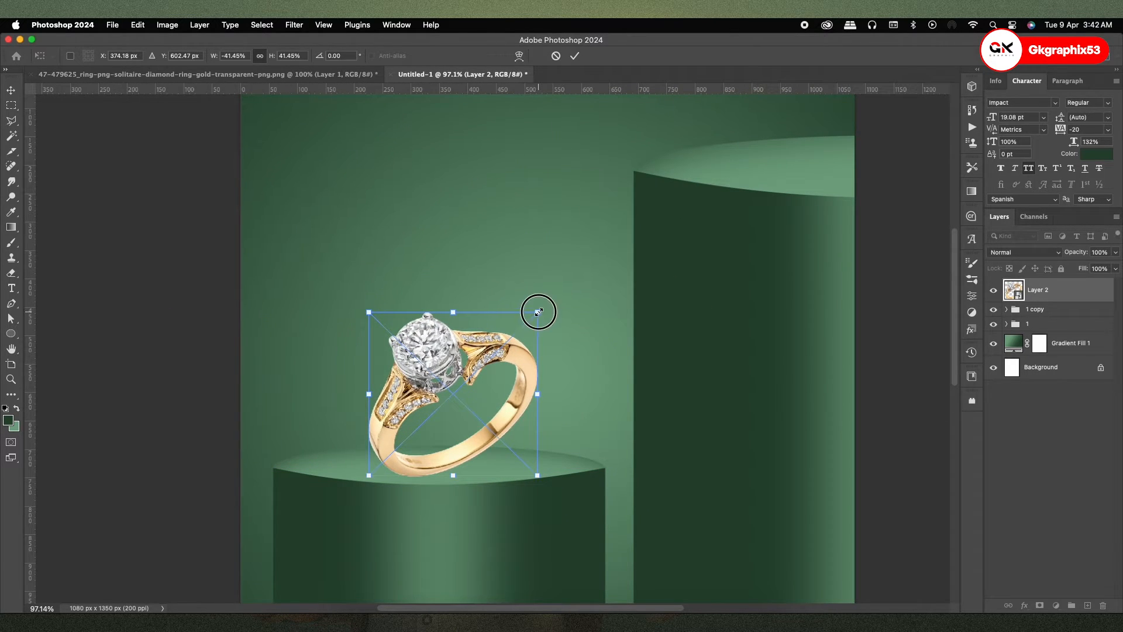
{"action": "left_click_drag", "start_coordinate": [538, 312], "coordinate": [522, 325]}
{"action": "left_click_drag", "start_coordinate": [466, 358], "coordinate": [469, 350]}
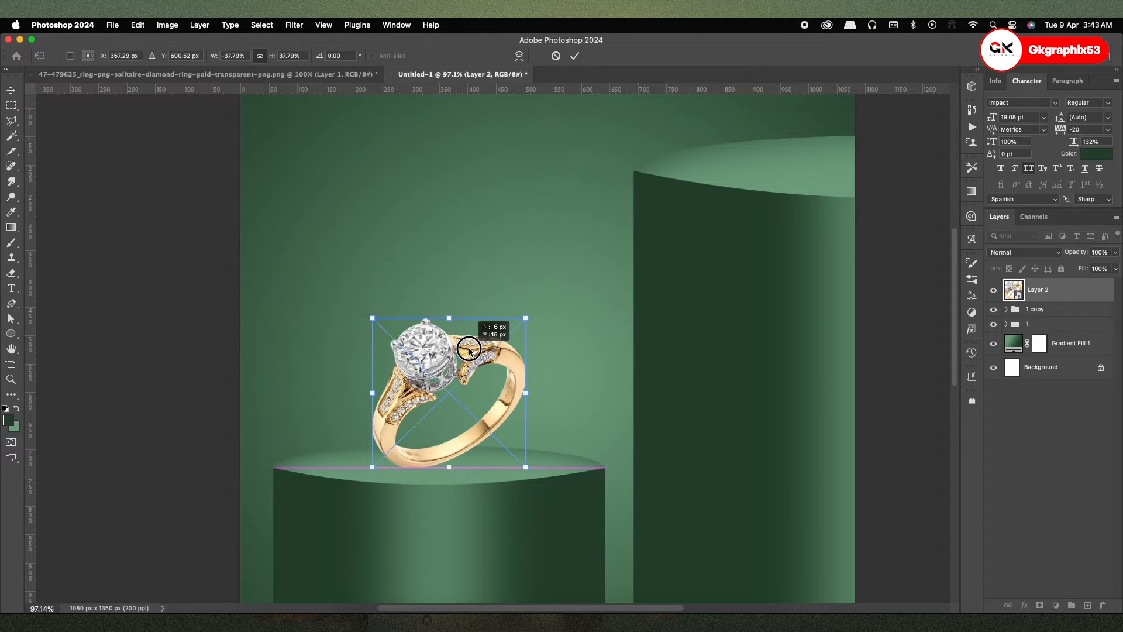
{"action": "key", "text": "Return"}
{"action": "key", "text": "super+0"}
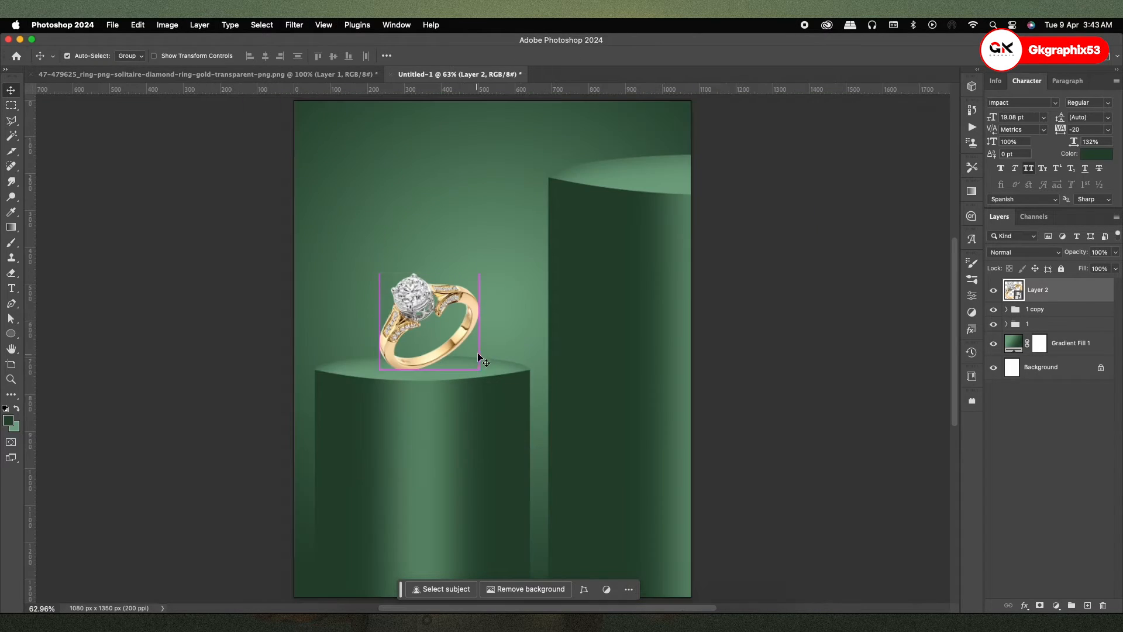
{"action": "left_click_drag", "start_coordinate": [449, 297], "coordinate": [452, 304]}
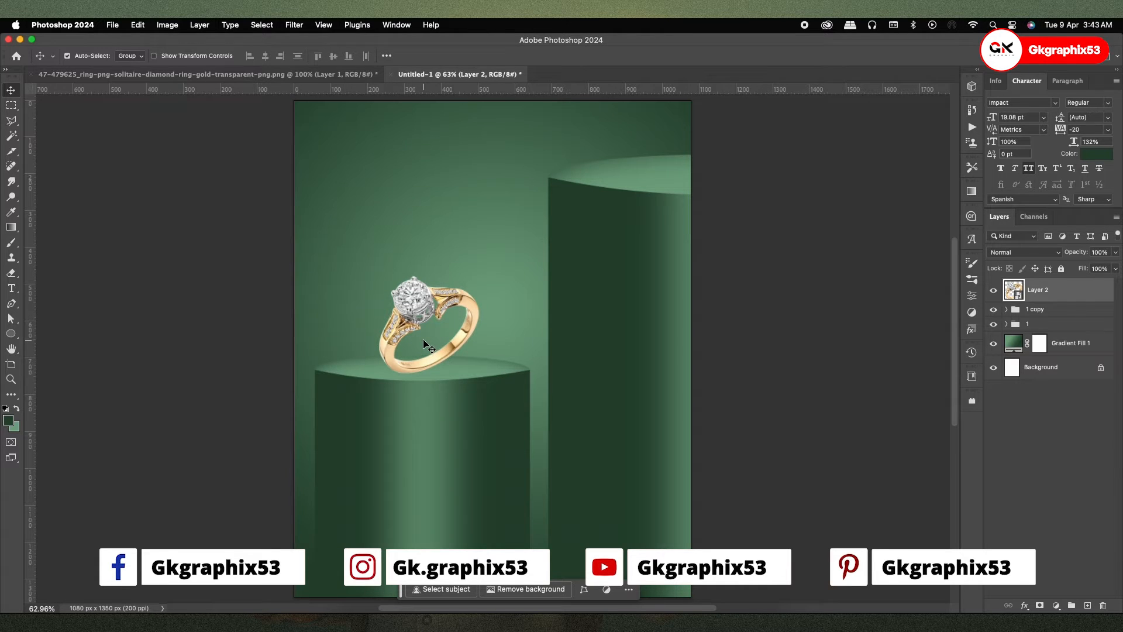
- Add a new layer beneath the ring layer and paint one soft black 60 px brush dab at the ring's base
{"action": "scroll", "coordinate": [422, 342], "scroll_direction": "up", "scroll_amount": 1}
{"action": "scroll", "coordinate": [431, 337], "scroll_direction": "up", "scroll_amount": 5}
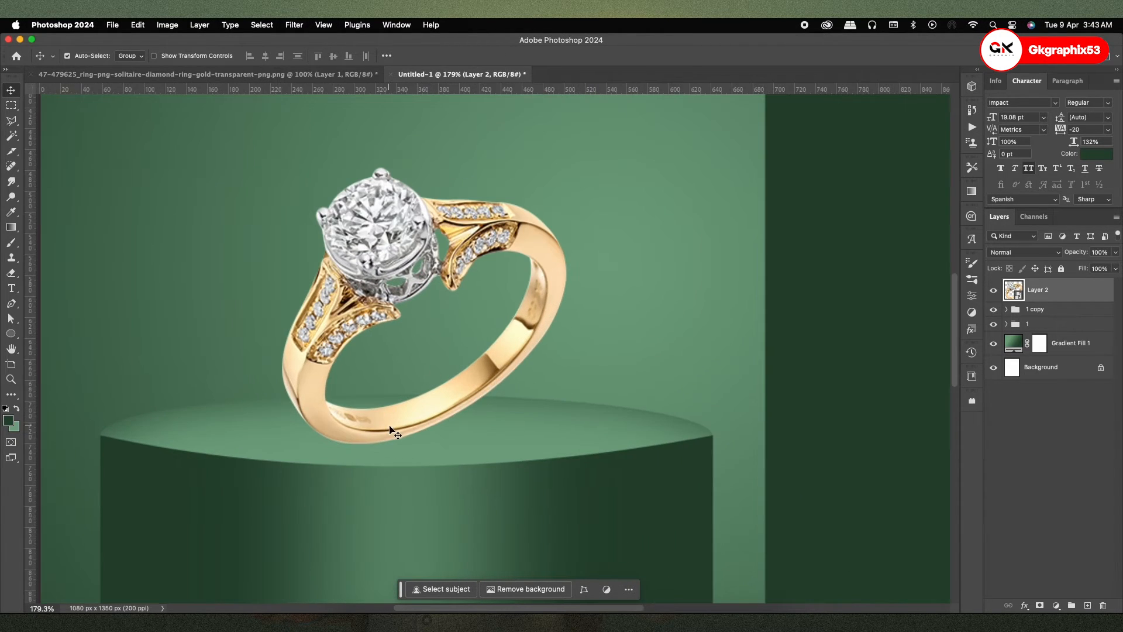
{"action": "left_click", "coordinate": [1047, 308]}
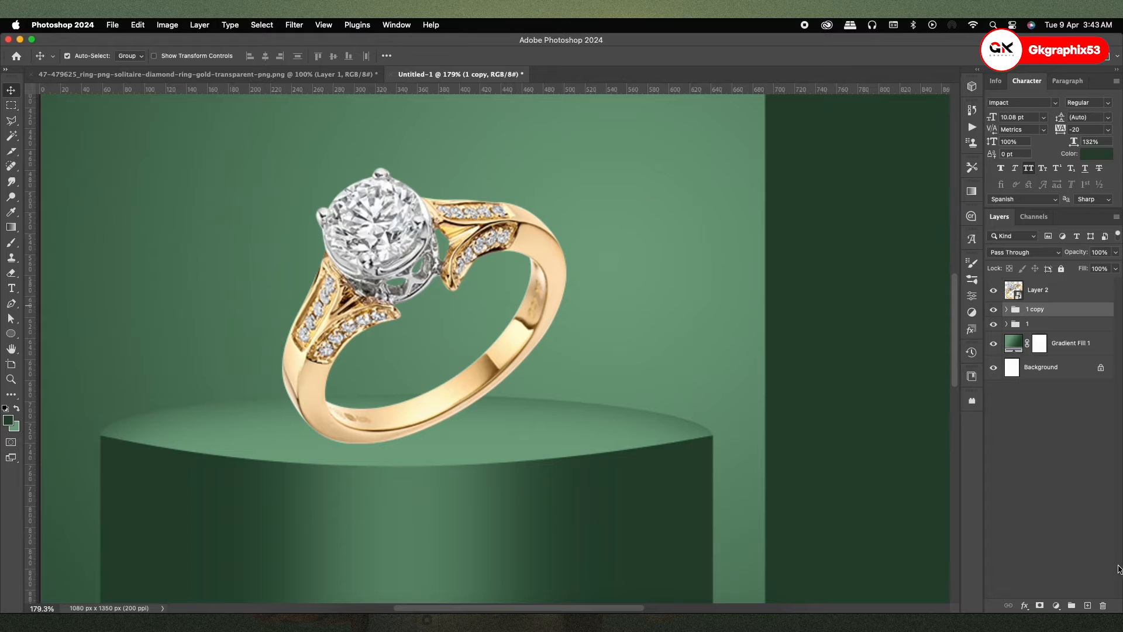
{"action": "left_click", "coordinate": [1088, 605]}
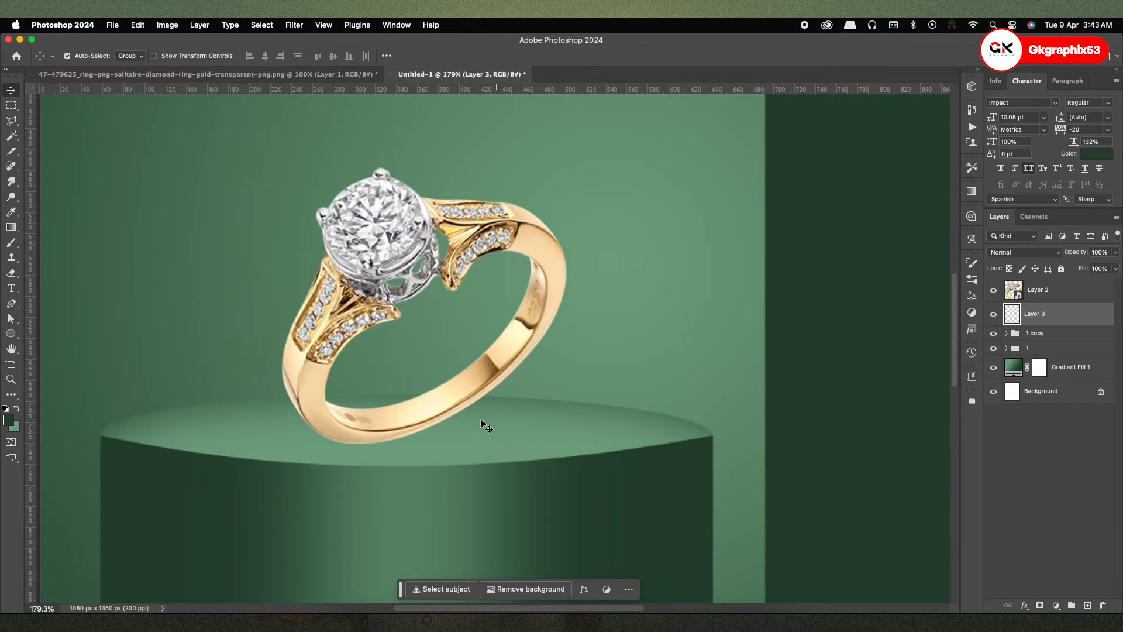
{"action": "key", "text": "b"}
{"action": "left_click", "coordinate": [18, 409]}
{"action": "left_click", "coordinate": [6, 408]}
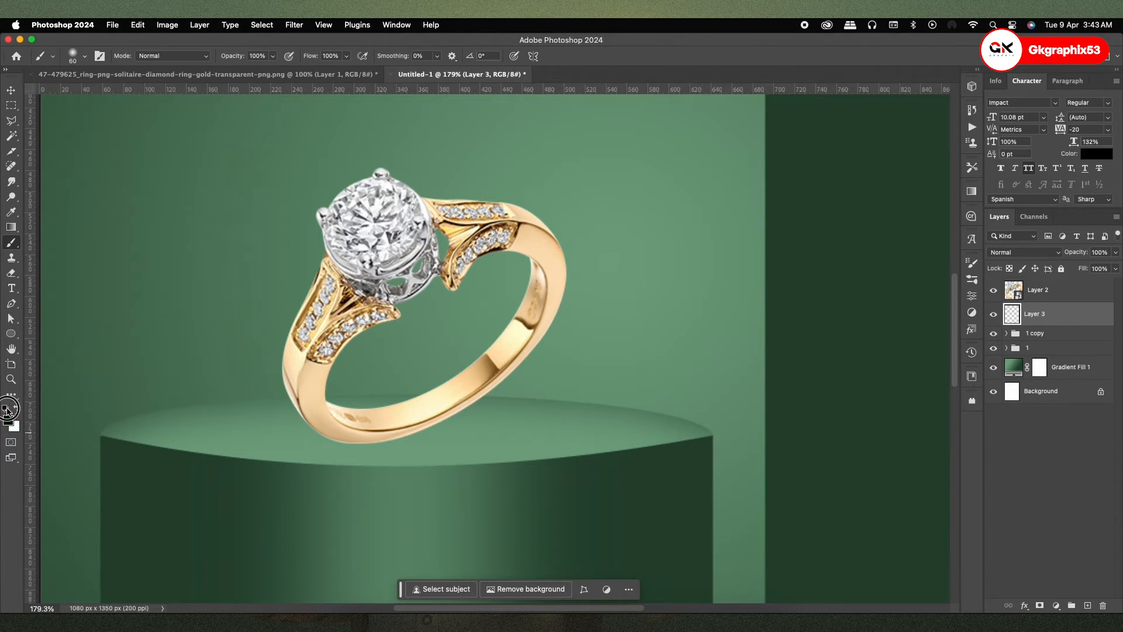
{"action": "left_click", "coordinate": [432, 443]}
- Stretch the black dab to about 357% width and 45% height, and position it as a flat contact shadow under the ring
{"action": "key", "text": "ctrl+t"}
{"action": "left_click_drag", "start_coordinate": [481, 443], "coordinate": [612, 442]}
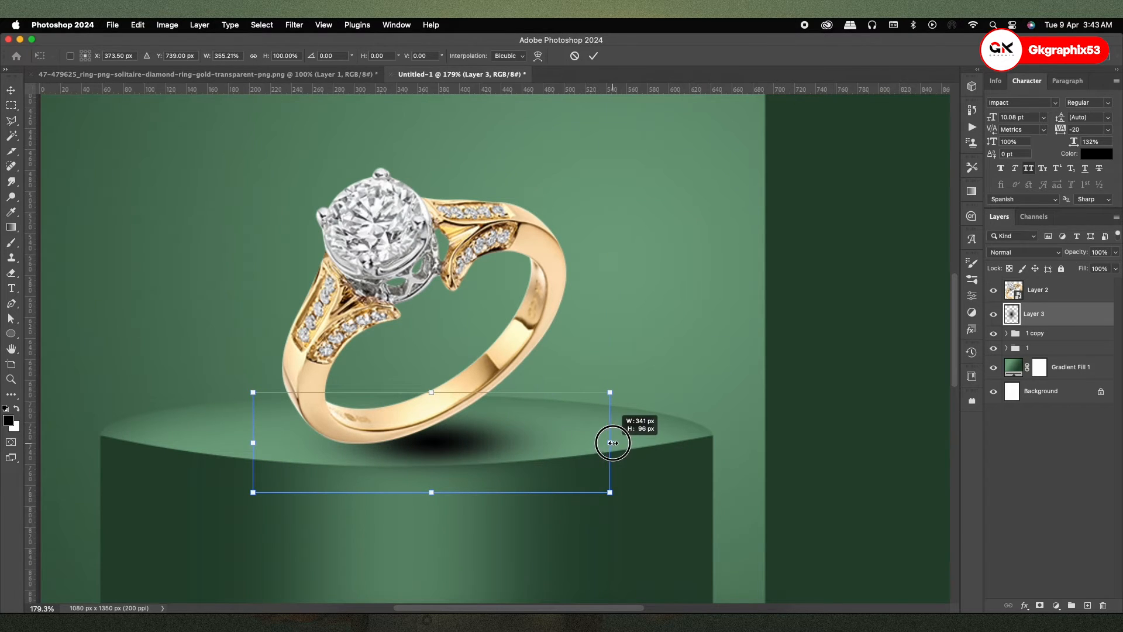
{"action": "left_click_drag", "start_coordinate": [432, 392], "coordinate": [431, 447]}
{"action": "left_click_drag", "start_coordinate": [448, 469], "coordinate": [394, 444]}
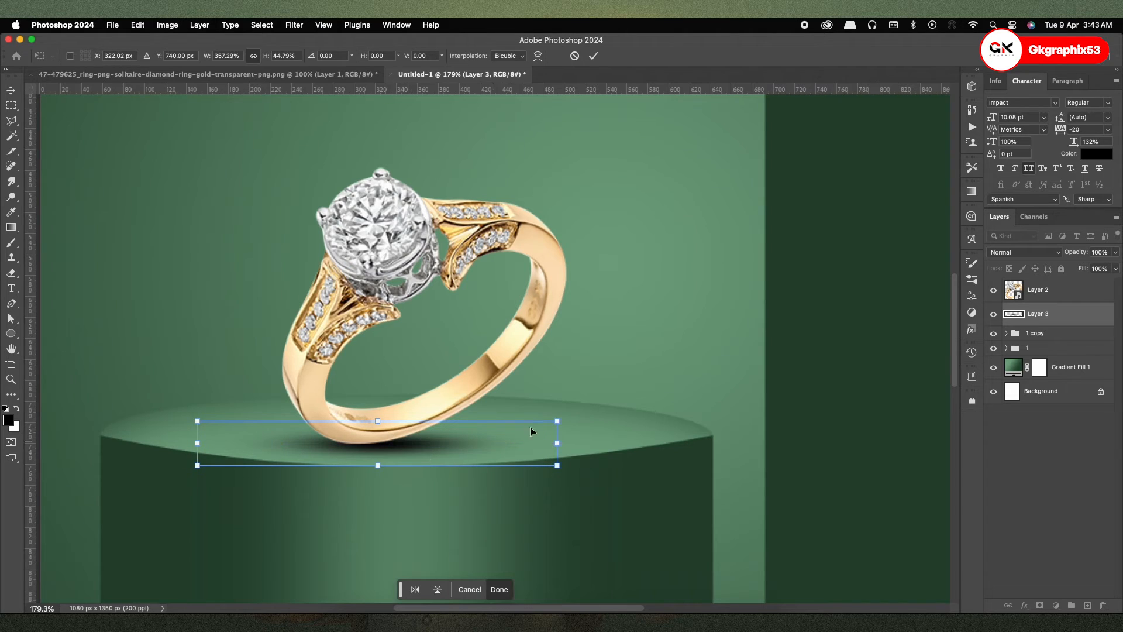
{"action": "left_click_drag", "start_coordinate": [554, 426], "coordinate": [557, 405]}
{"action": "mouse_move", "coordinate": [440, 442]}
{"action": "left_mouse_down"}
{"action": "mouse_move", "coordinate": [493, 439]}
{"action": "mouse_move", "coordinate": [480, 443]}
{"action": "left_mouse_up"}
{"action": "key", "text": "Return"}
{"action": "key", "text": "b"}
{"action": "key", "text": "v"}
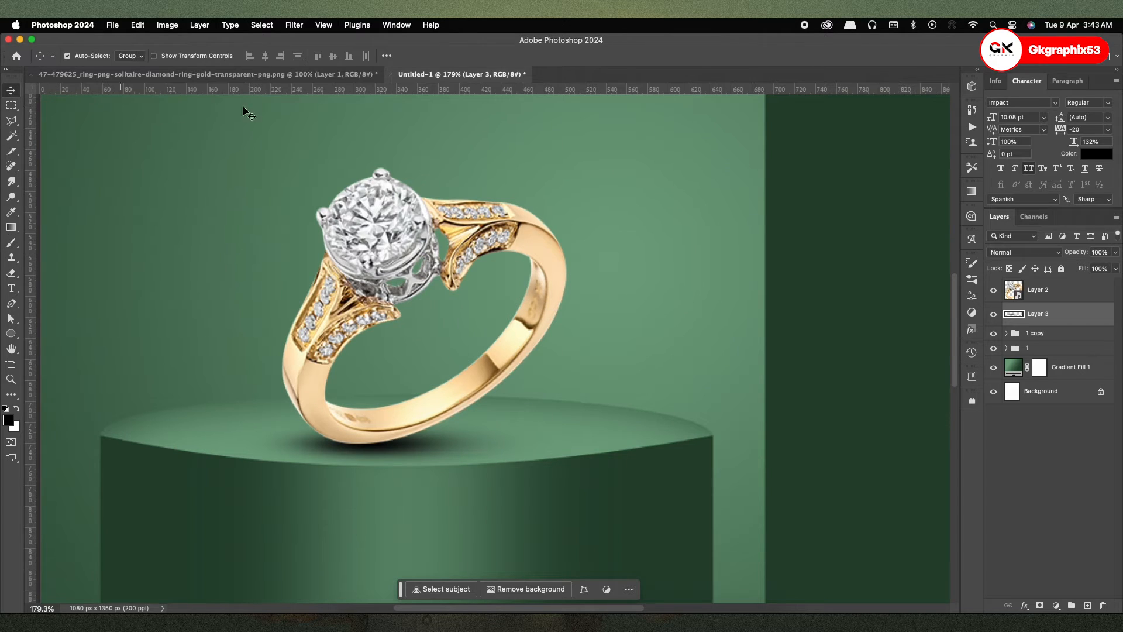
- Lower the ring shadow layer's opacity to 70%
{"action": "left_click", "coordinate": [1115, 252]}
{"action": "left_click_drag", "start_coordinate": [1100, 266], "coordinate": [1099, 268]}
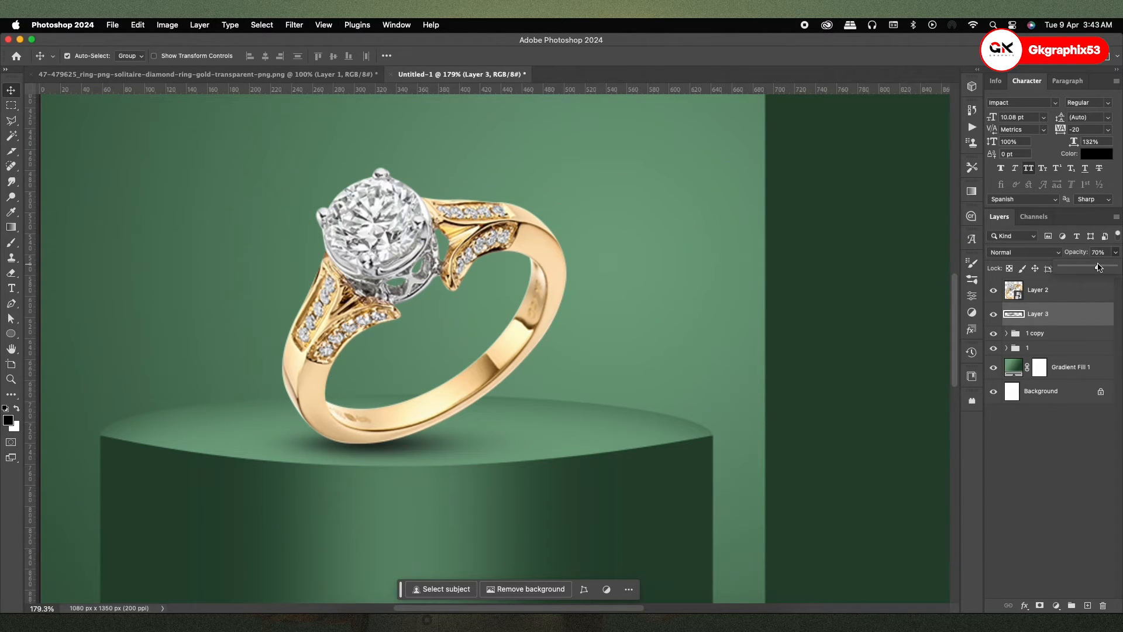
{"action": "scroll", "coordinate": [553, 417], "scroll_direction": "down", "scroll_amount": 3}
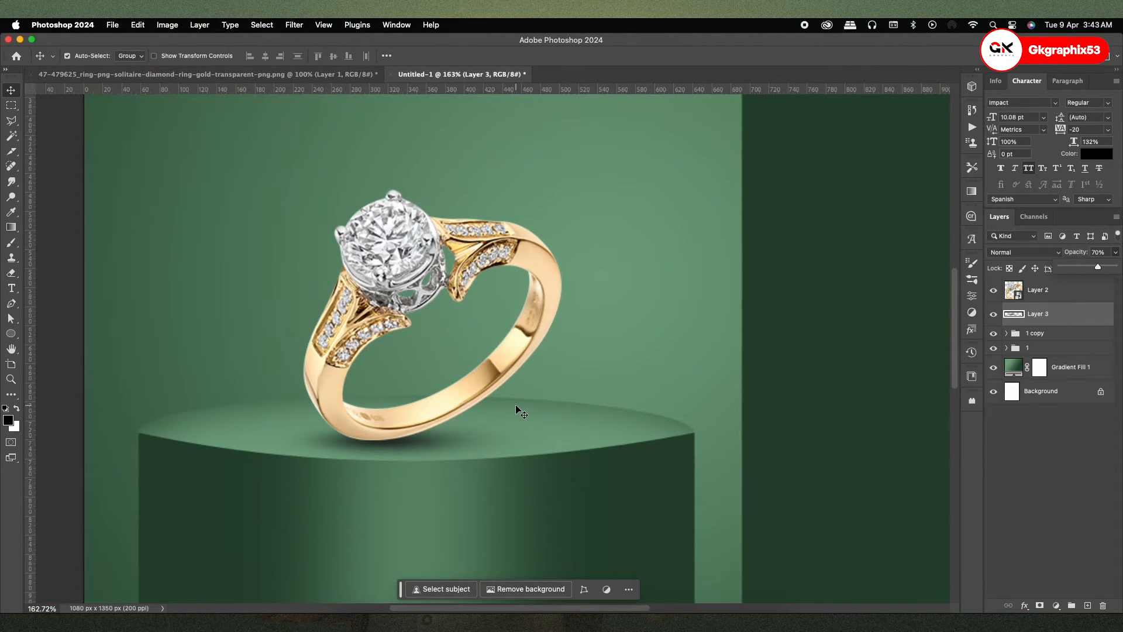
{"action": "scroll", "coordinate": [485, 380], "scroll_direction": "up", "scroll_amount": 1}
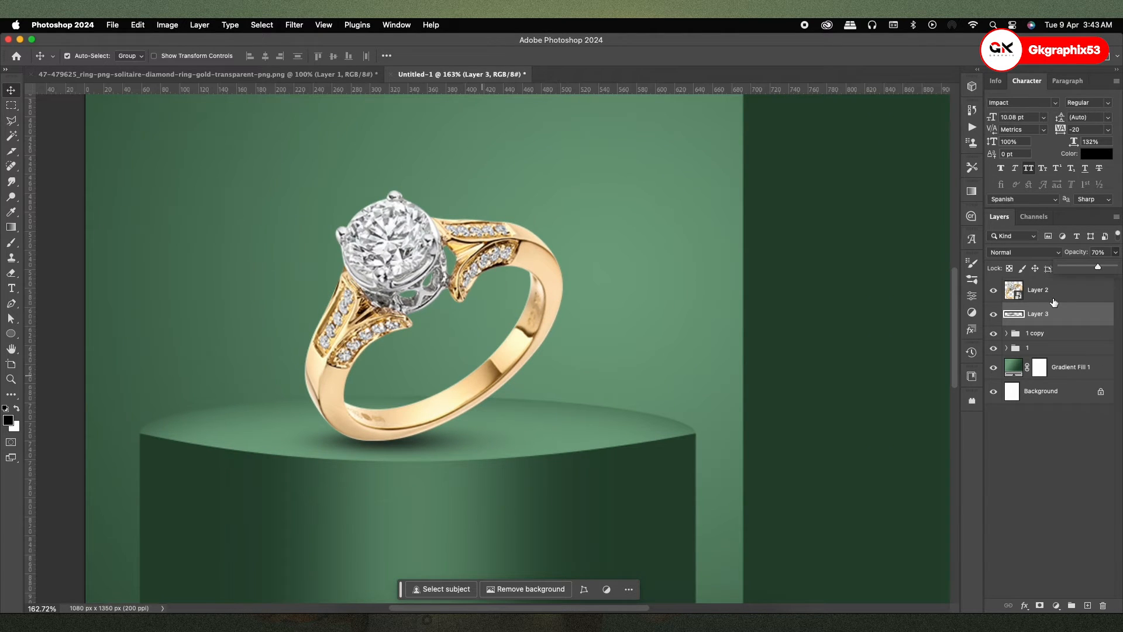
- Add an Exposure adjustment clipped to the ring, with exposure -1.55, offset -0.0190 and gamma correction 0.93
{"action": "left_click", "coordinate": [1054, 300]}
{"action": "left_click", "coordinate": [1056, 605]}
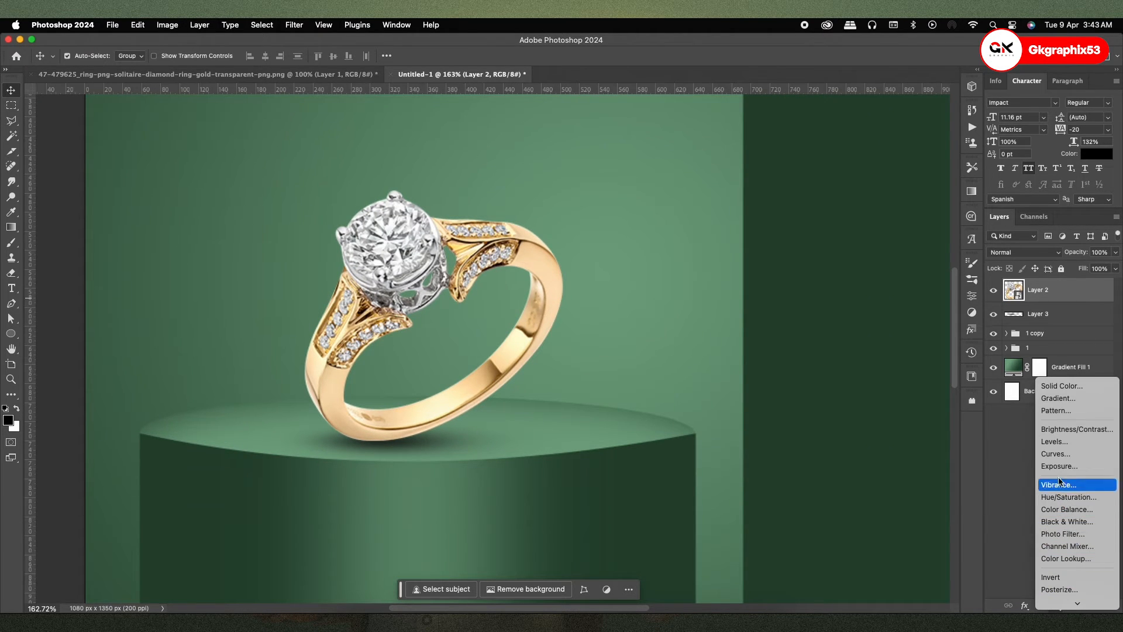
{"action": "left_click", "coordinate": [1058, 466]}
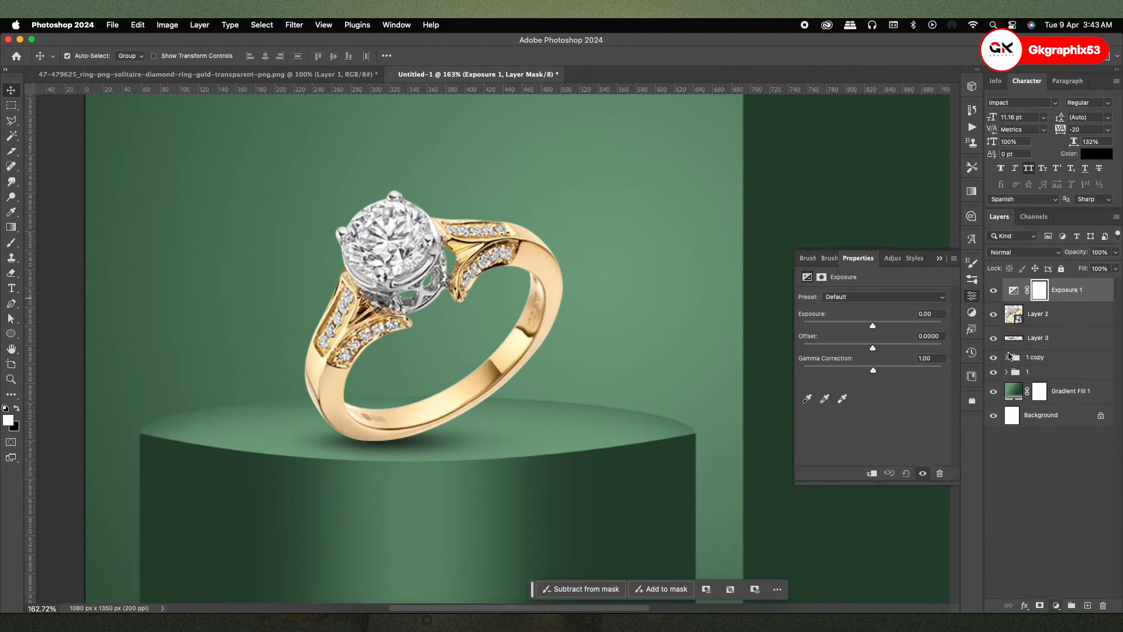
{"action": "left_click", "coordinate": [1015, 302], "text": "alt"}
{"action": "left_click_drag", "start_coordinate": [873, 325], "coordinate": [876, 365]}
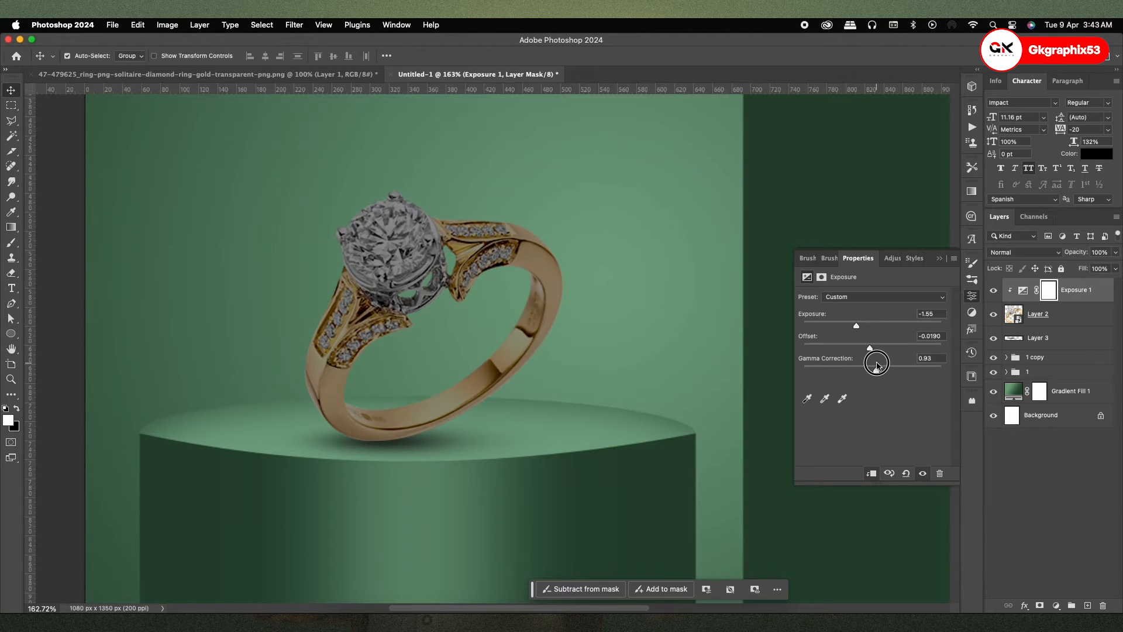
{"action": "left_click", "coordinate": [940, 259]}
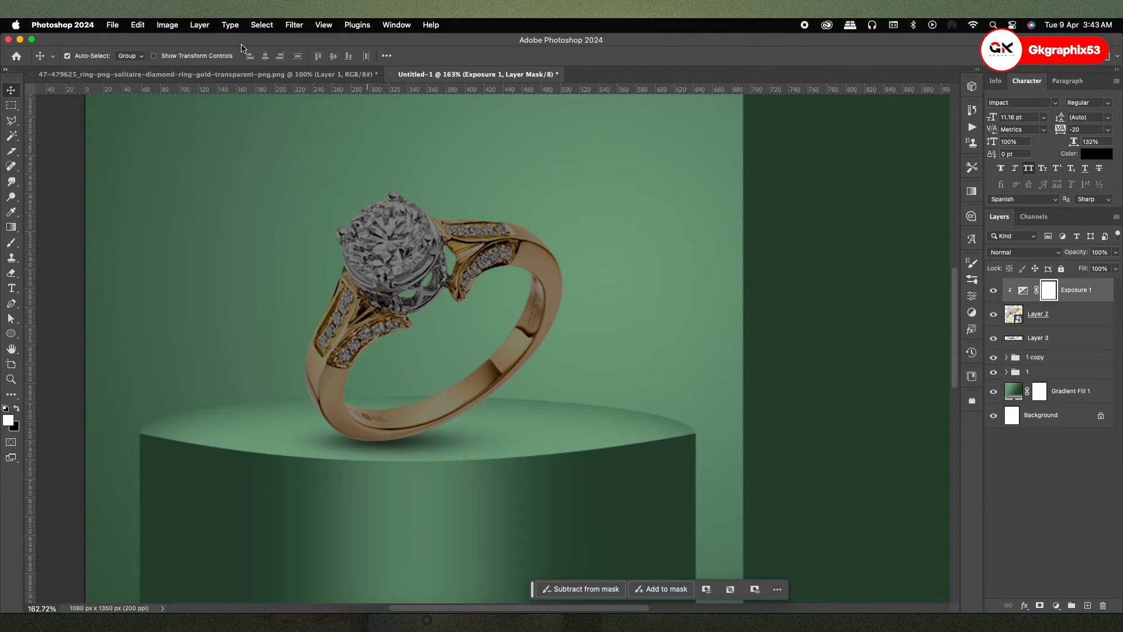
- Invert the Exposure adjustment's mask to black
{"action": "left_click", "coordinate": [156, 24]}
{"action": "mouse_move", "coordinate": [174, 59]}
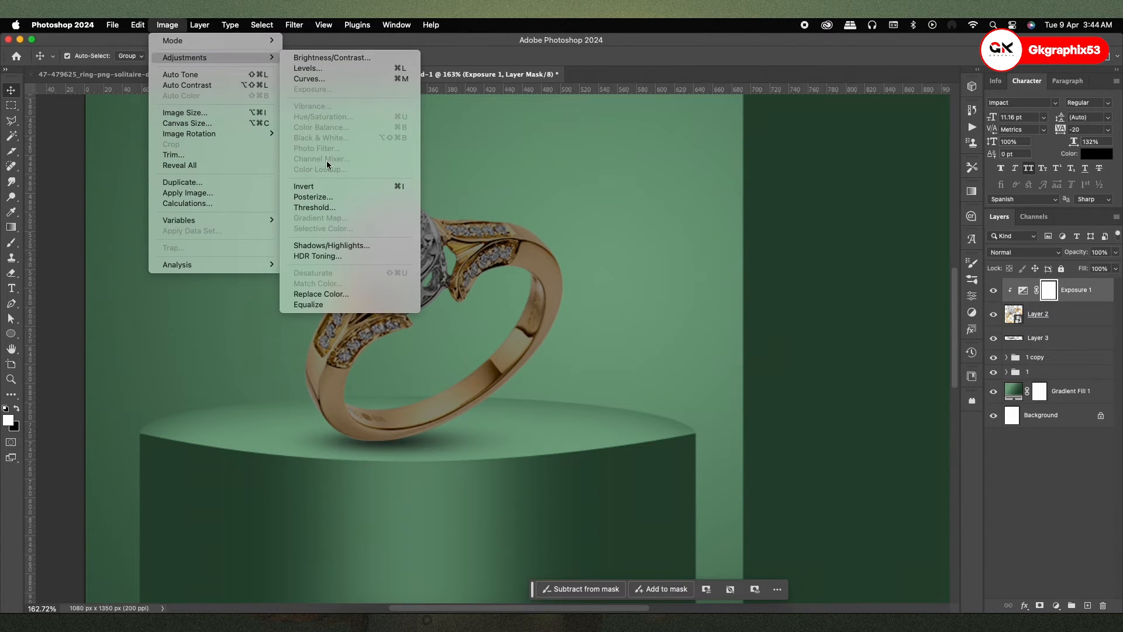
{"action": "left_click", "coordinate": [376, 187]}
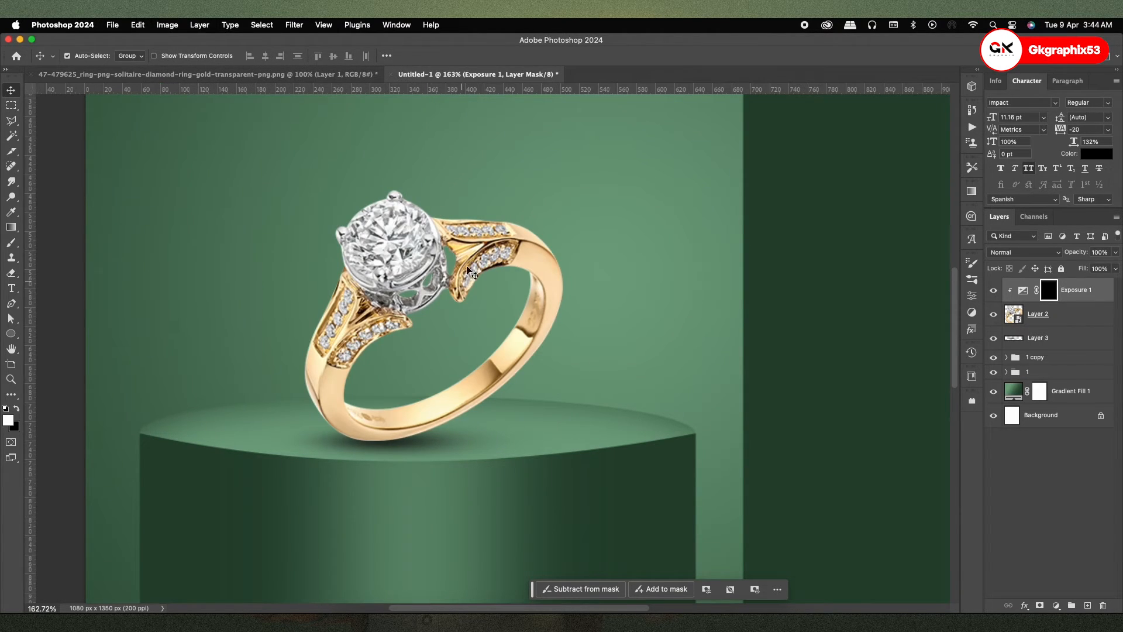
- Draw a short white-to-transparent linear gradient upward from the ring's base on the Exposure mask to darken the lower band
{"action": "left_click", "coordinate": [11, 226]}
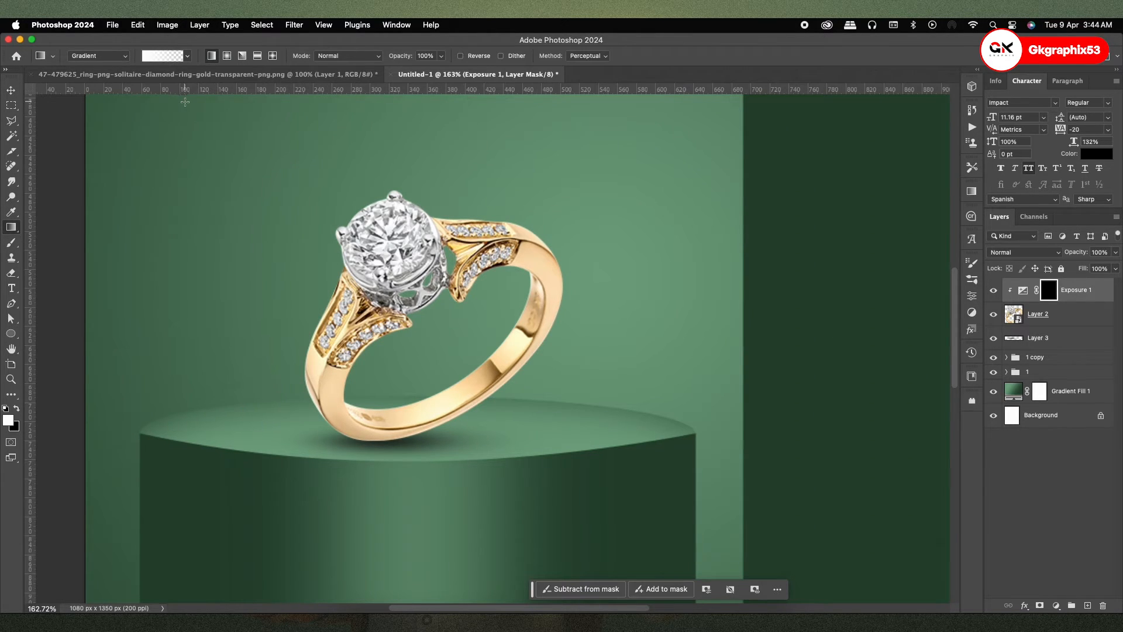
{"action": "left_click_drag", "start_coordinate": [365, 437], "coordinate": [375, 393]}
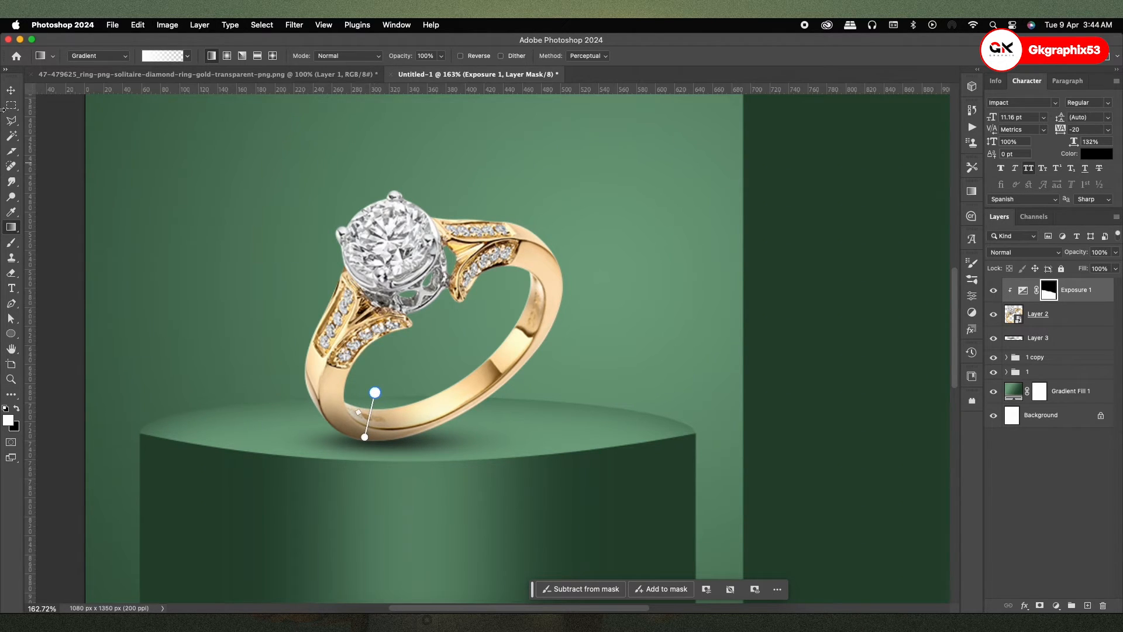
{"action": "key", "text": "v"}
- Brush white on the Exposure mask along the ring's lower edge where it touches the podium
{"action": "left_click", "coordinate": [11, 242]}
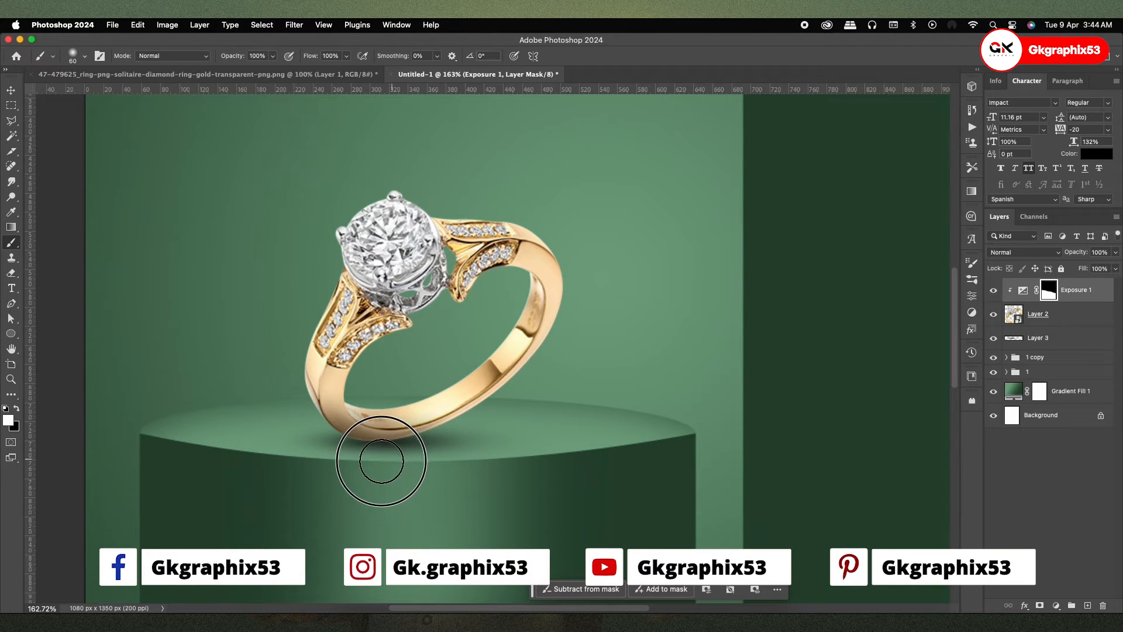
{"action": "mouse_move", "coordinate": [319, 456]}
{"action": "left_mouse_down"}
{"action": "mouse_move", "coordinate": [352, 476]}
{"action": "mouse_move", "coordinate": [305, 418]}
{"action": "mouse_move", "coordinate": [366, 471]}
{"action": "mouse_move", "coordinate": [388, 463]}
{"action": "mouse_move", "coordinate": [369, 456]}
{"action": "mouse_move", "coordinate": [404, 457]}
{"action": "mouse_move", "coordinate": [346, 452]}
{"action": "mouse_move", "coordinate": [408, 464]}
{"action": "left_mouse_up"}
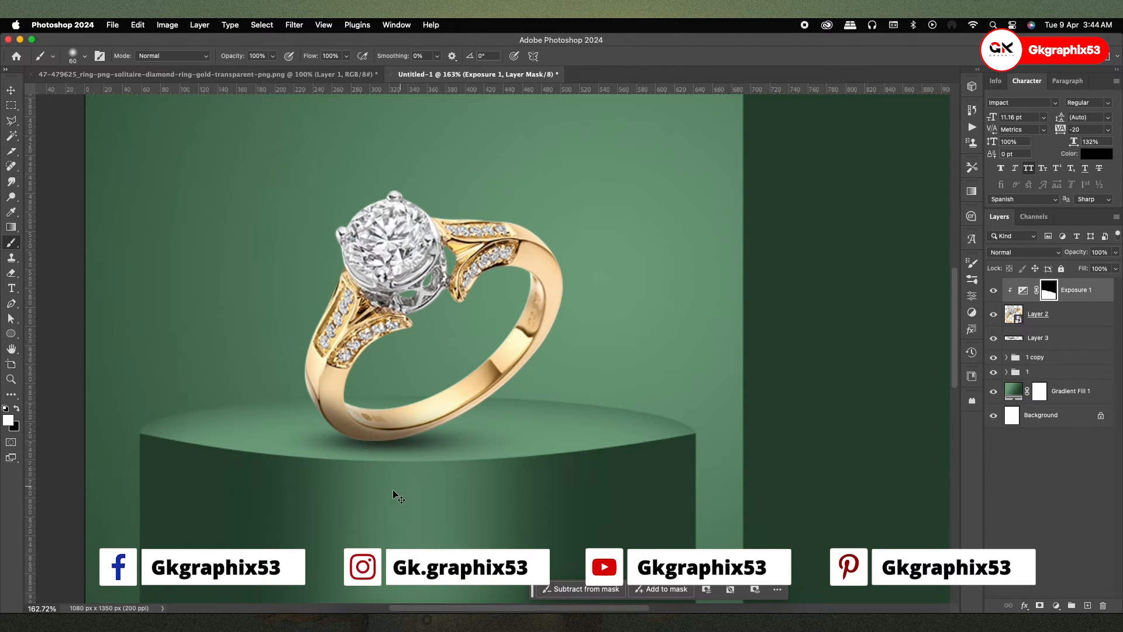
{"action": "left_click", "coordinate": [10, 90]}
{"action": "scroll", "coordinate": [408, 394], "scroll_direction": "down", "scroll_amount": 6}
{"action": "scroll", "coordinate": [418, 408], "scroll_direction": "up", "scroll_amount": 2}
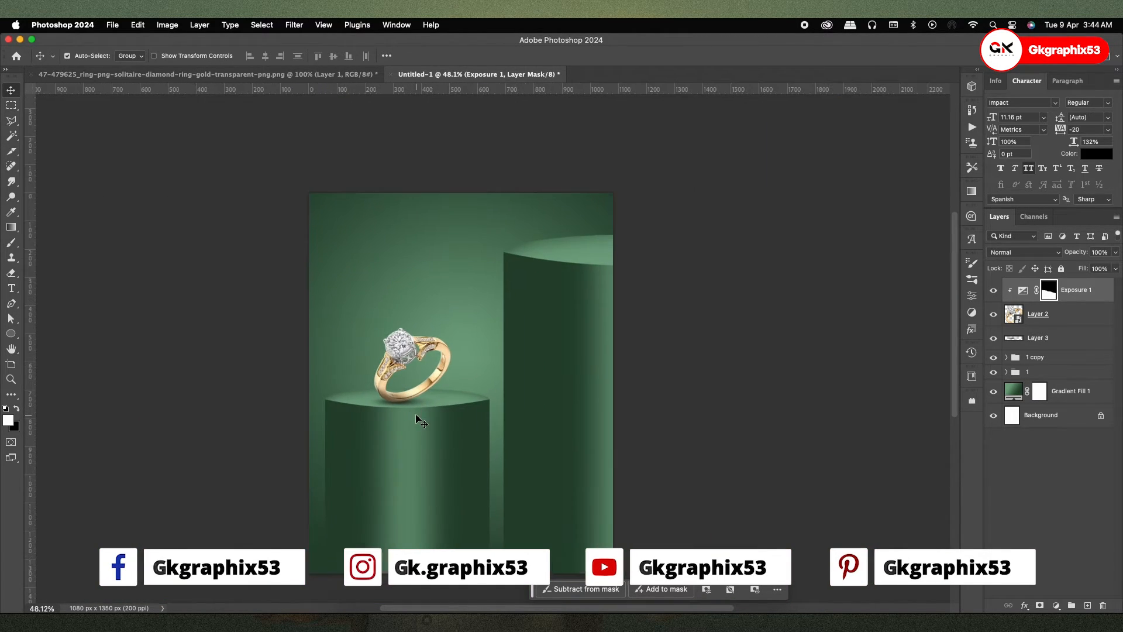
{"action": "left_click_drag", "start_coordinate": [418, 404], "coordinate": [447, 372]}
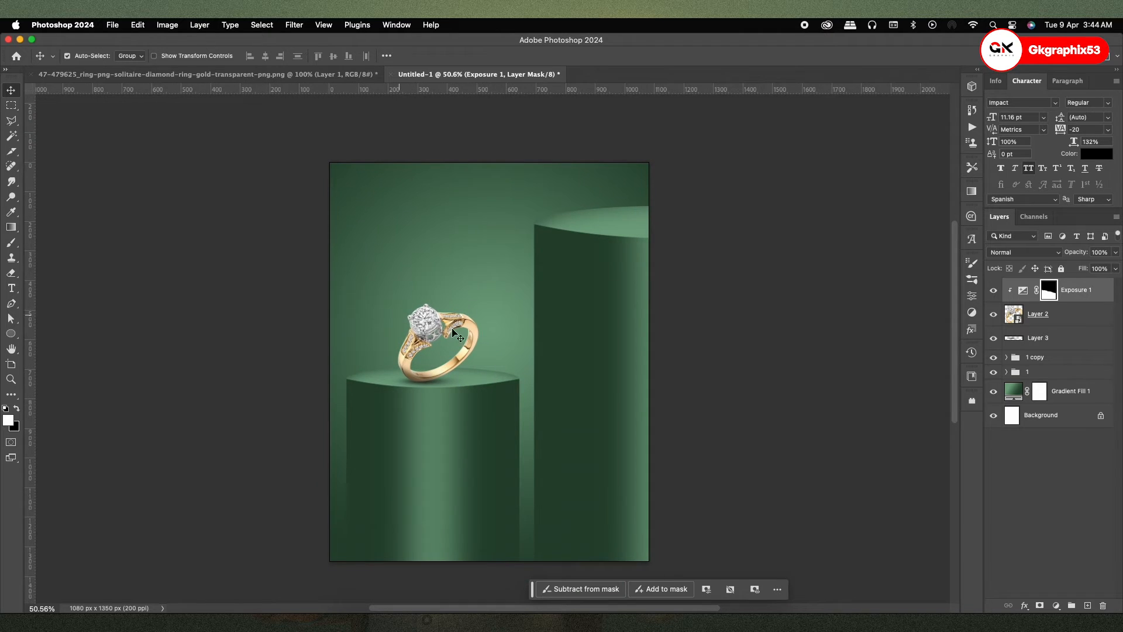
{"action": "scroll", "coordinate": [437, 367], "scroll_direction": "up", "scroll_amount": 1}
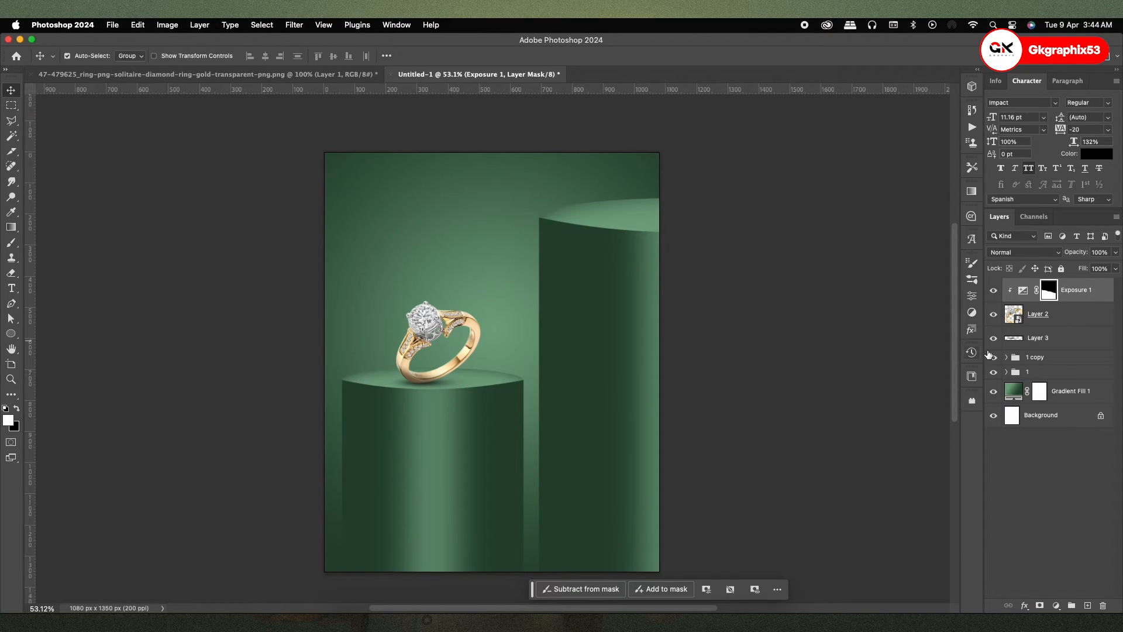
- Distort the ring's contact shadow in perspective, extending and flaring its right end to about 174% width and 325% height
{"action": "left_click", "coordinate": [1053, 342]}
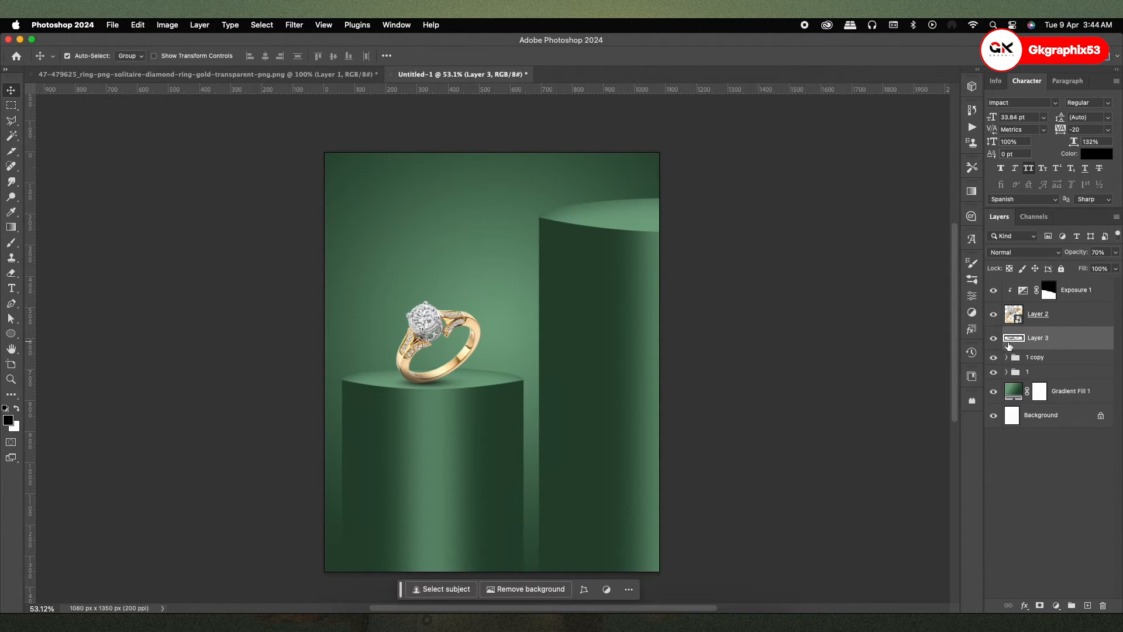
{"action": "scroll", "coordinate": [428, 391], "scroll_direction": "up", "scroll_amount": 1}
{"action": "key", "text": "ctrl+t"}
{"action": "left_click_drag", "start_coordinate": [492, 376], "coordinate": [589, 380]}
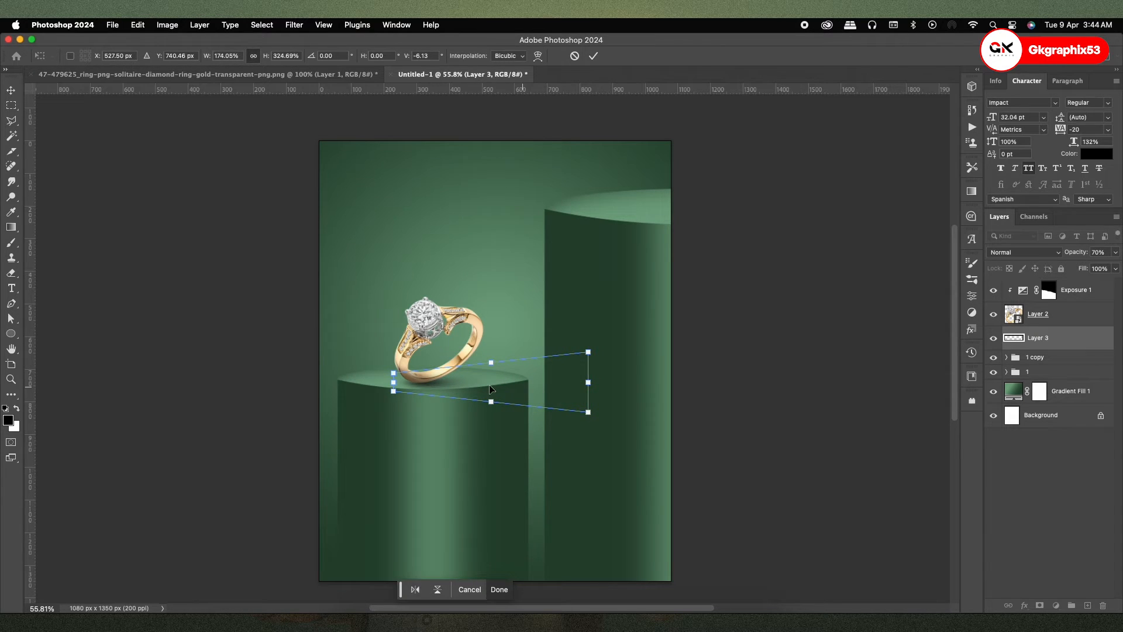
{"action": "key", "text": "Return"}
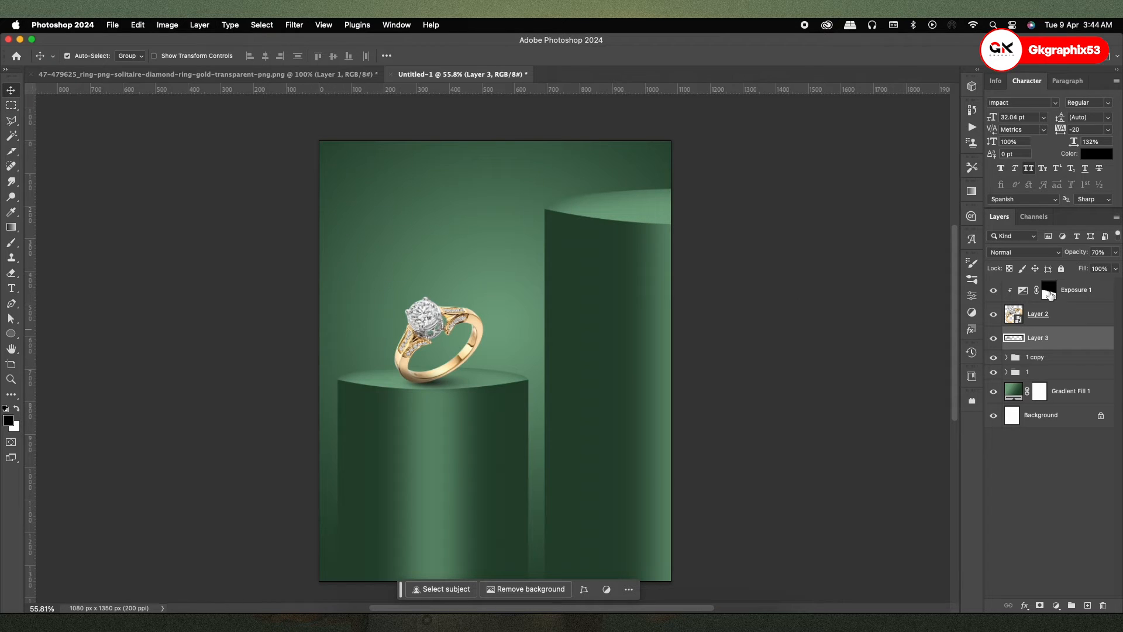
- Brush black with a 100 px brush on the Exposure mask beside the ring's left shank to remove the darkening there
{"action": "left_click", "coordinate": [1050, 294]}
{"action": "key", "text": "x"}
{"action": "key", "text": "b"}
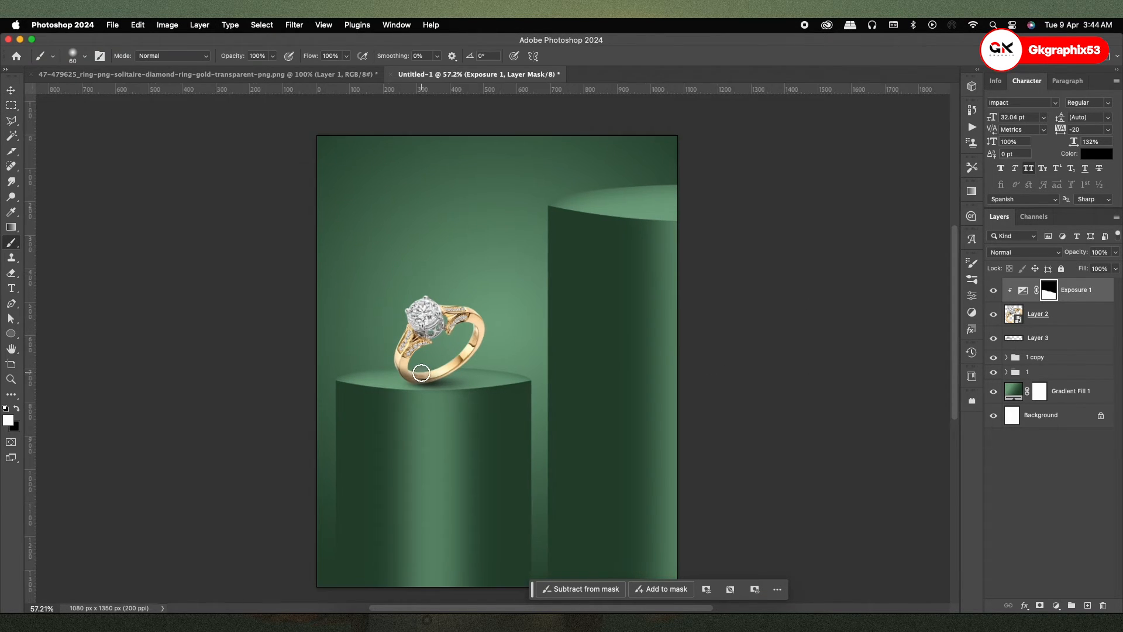
{"action": "scroll", "coordinate": [374, 358], "scroll_direction": "up", "scroll_amount": 3}
{"action": "key", "text": "x"}
{"action": "left_click_drag", "start_coordinate": [365, 351], "coordinate": [381, 355]}
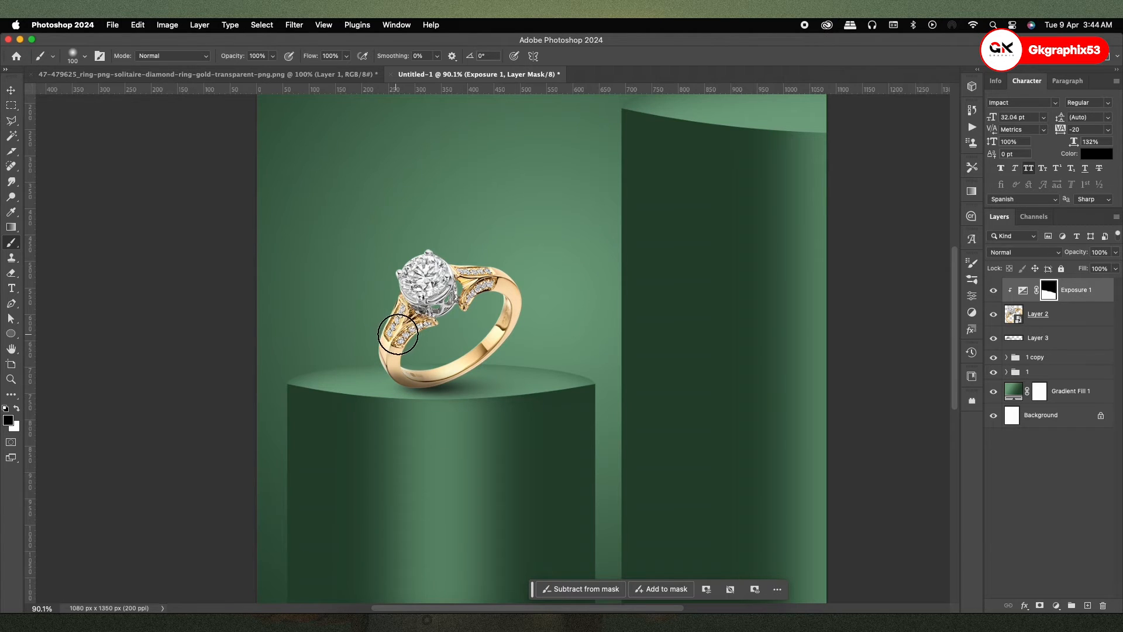
{"action": "left_click", "coordinate": [10, 89]}
{"action": "scroll", "coordinate": [571, 322], "scroll_direction": "down", "scroll_amount": 5}
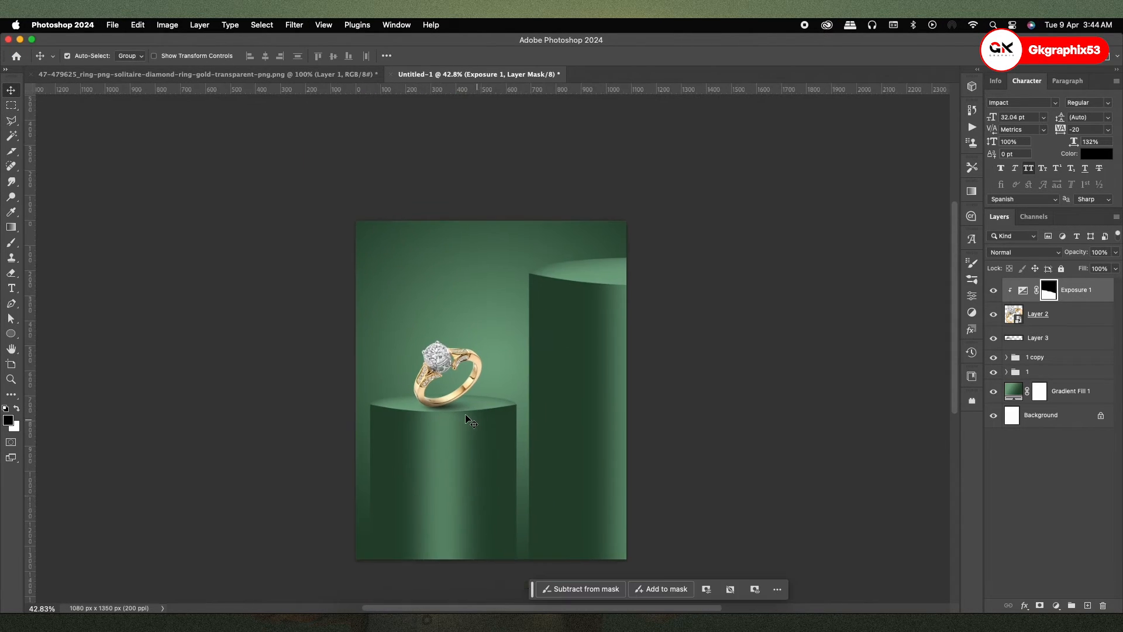
{"action": "scroll", "coordinate": [468, 420], "scroll_direction": "up", "scroll_amount": 3}
- Select the Exposure, ring and shadow layers with the short podium's group, and move them down about 30 px together
{"action": "left_click", "coordinate": [1083, 343]}
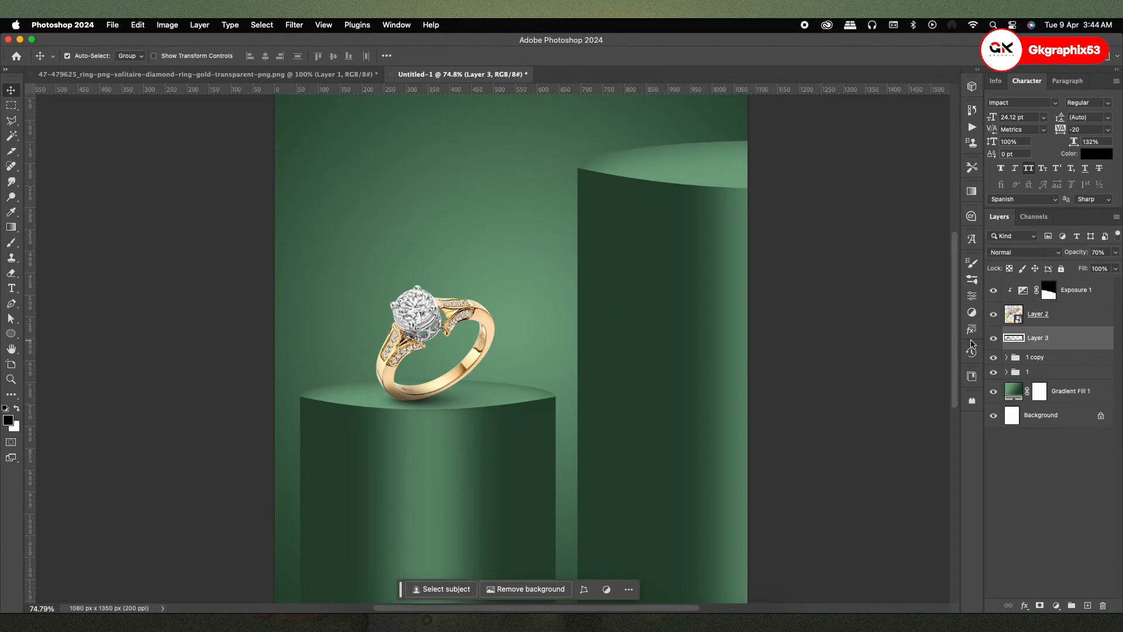
{"action": "scroll", "coordinate": [679, 358], "scroll_direction": "down", "scroll_amount": 2}
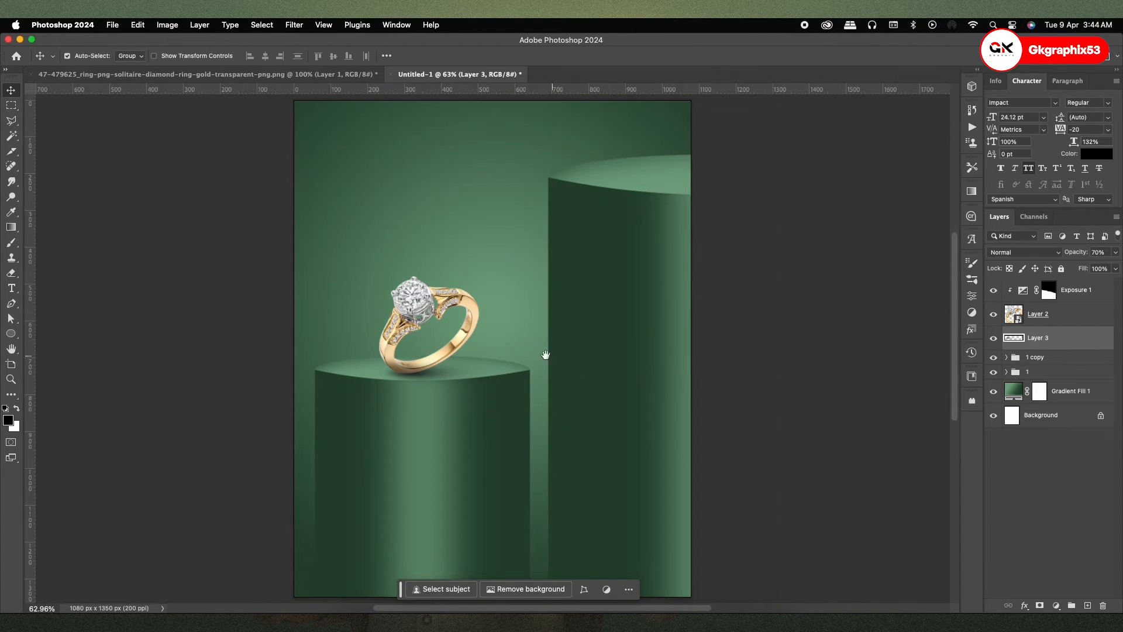
{"action": "left_click", "coordinate": [1082, 296]}
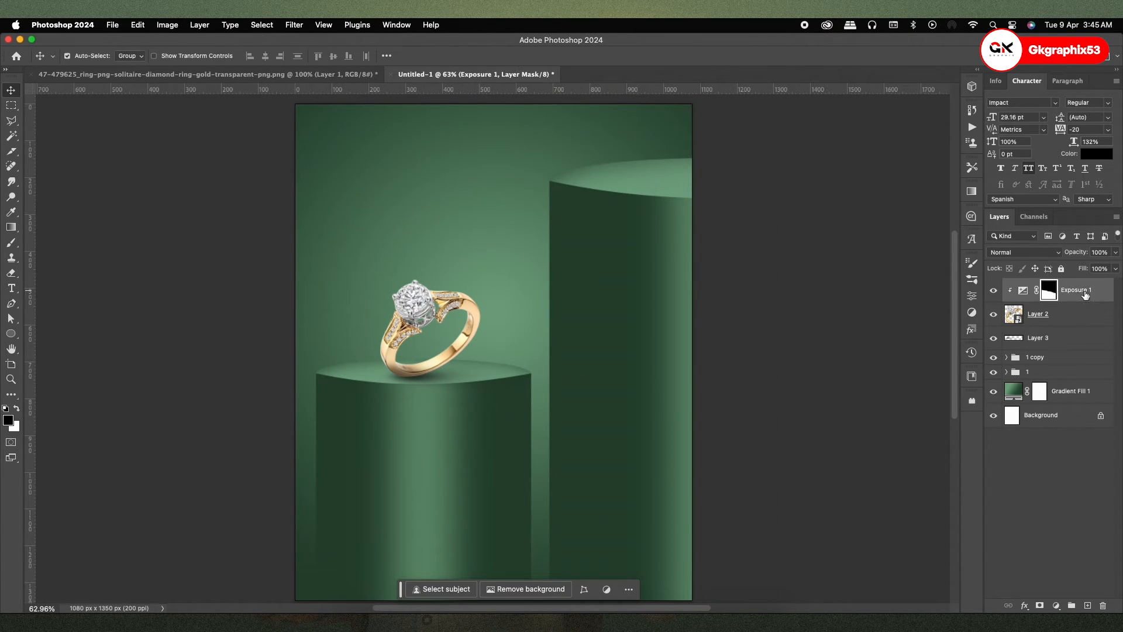
{"action": "left_click", "coordinate": [1057, 359], "text": "shift"}
{"action": "left_click", "coordinate": [994, 357]}
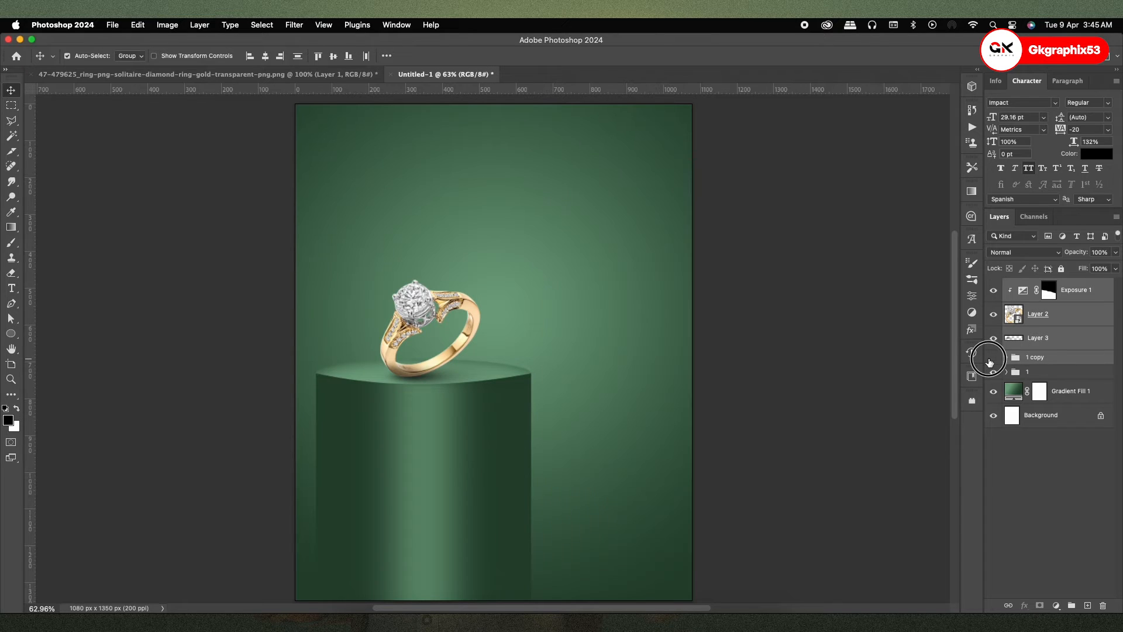
{"action": "left_click", "coordinate": [993, 356]}
{"action": "left_click", "coordinate": [1051, 359], "text": "super"}
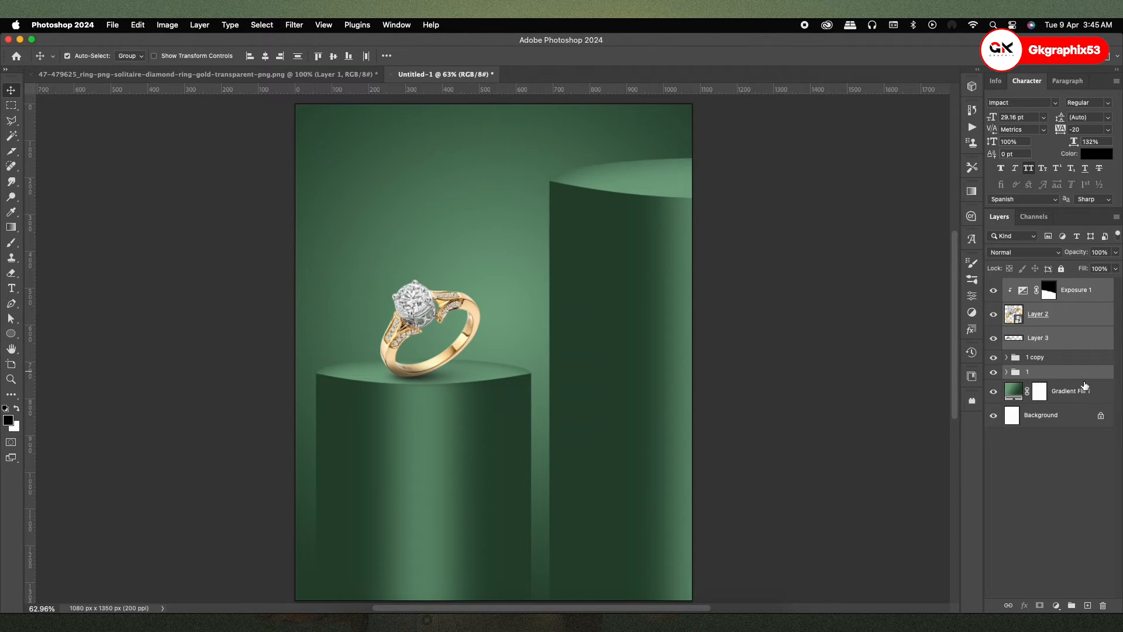
{"action": "key", "text": "Down"}
{"action": "key", "text": "Down"}
{"action": "key", "text": "Down"}
{"action": "key", "text": "Down"}
{"action": "key", "text": "Down"}
{"action": "key", "text": "Down"}
{"action": "key", "text": "Down"}
{"action": "key", "text": "Down"}
{"action": "key", "text": "Down"}
{"action": "key", "text": "Down"}
{"action": "key", "text": "Down"}
{"action": "key", "text": "Down"}
{"action": "key", "text": "Down"}
{"action": "key", "text": "Down"}
{"action": "key", "text": "Down"}
{"action": "key", "text": "Down"}
{"action": "key", "text": "Down"}
{"action": "key", "text": "Down"}
{"action": "key", "text": "Down"}
{"action": "key", "text": "Down"}
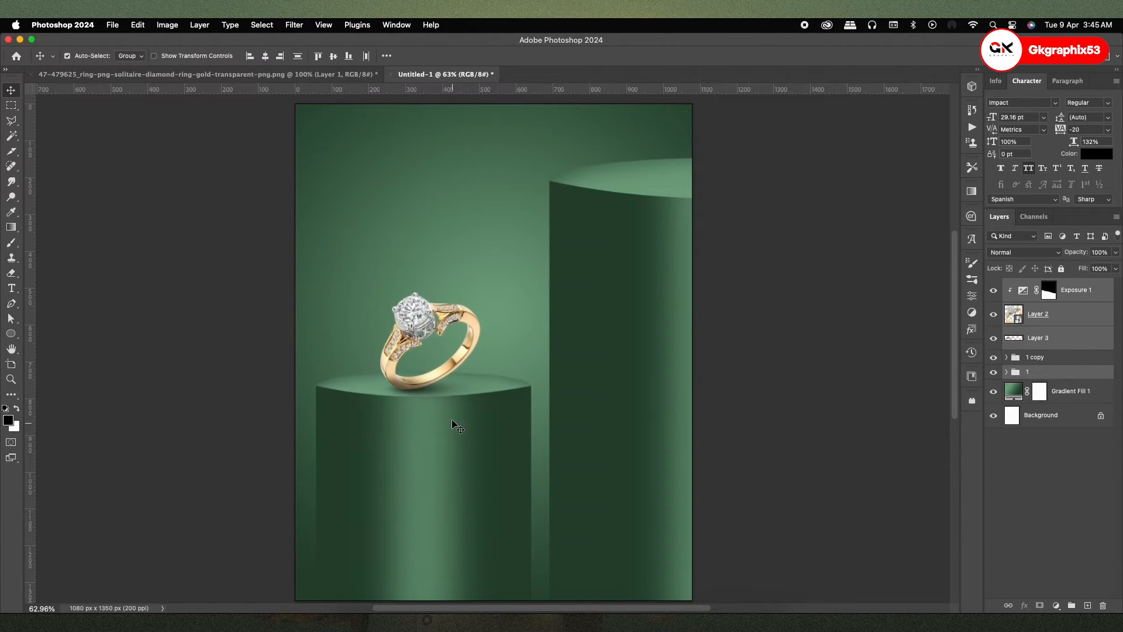
{"action": "key", "text": "Down"}
{"action": "key", "text": "Down"}
{"action": "key", "text": "Down"}
{"action": "key", "text": "Down"}
{"action": "key", "text": "Down"}
{"action": "key", "text": "Down"}
{"action": "key", "text": "Down"}
{"action": "key", "text": "Down"}
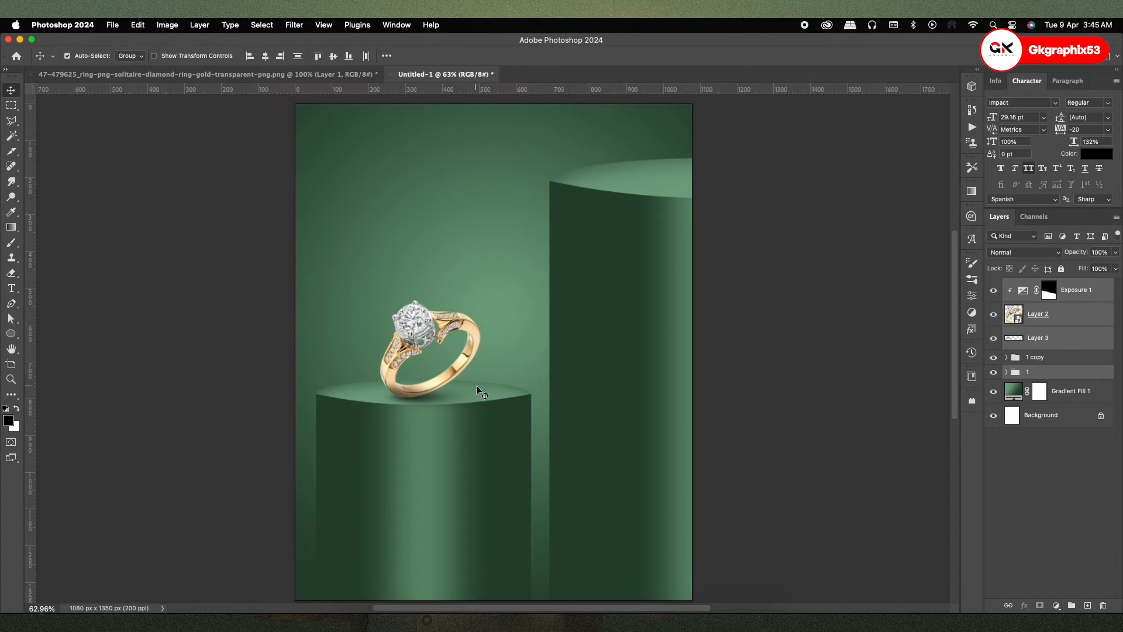
- Nudge the selected ring and short podium a few pixels to the right, and deselect the layers
{"action": "key", "text": "Right"}
{"action": "key", "text": "Right"}
{"action": "key", "text": "Right"}
{"action": "key", "text": "Right"}
{"action": "key", "text": "Right"}
{"action": "key", "text": "Right"}
{"action": "key", "text": "Right"}
{"action": "key", "text": "Right"}
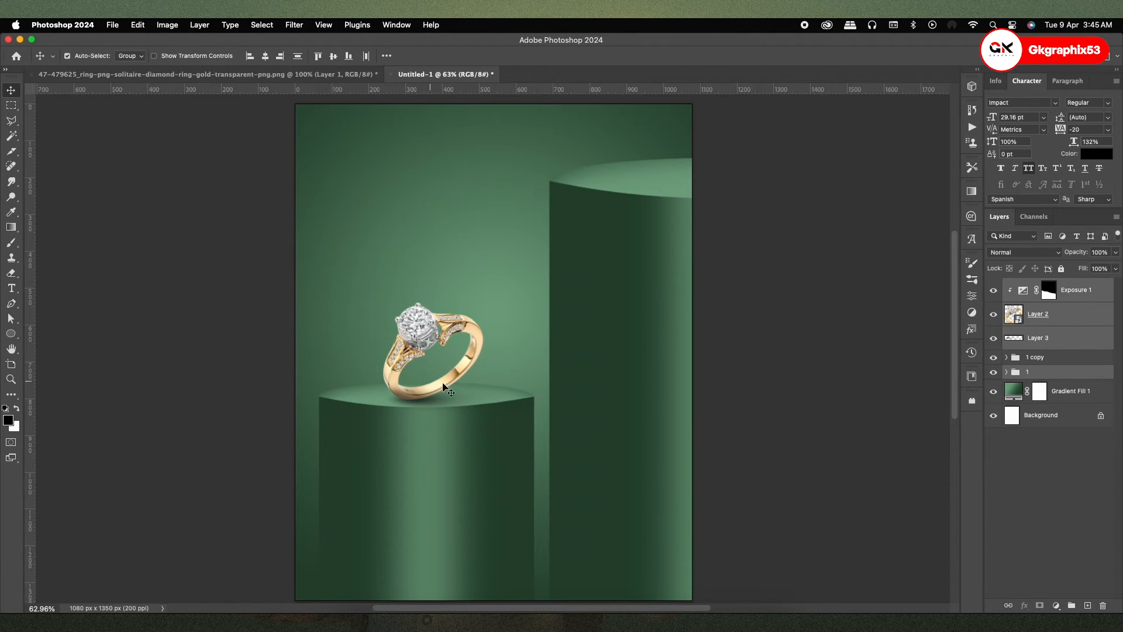
{"action": "key", "text": "Left"}
{"action": "key", "text": "Left"}
{"action": "key", "text": "Left"}
{"action": "key", "text": "Left"}
{"action": "scroll", "coordinate": [437, 315], "scroll_direction": "down", "scroll_amount": 1}
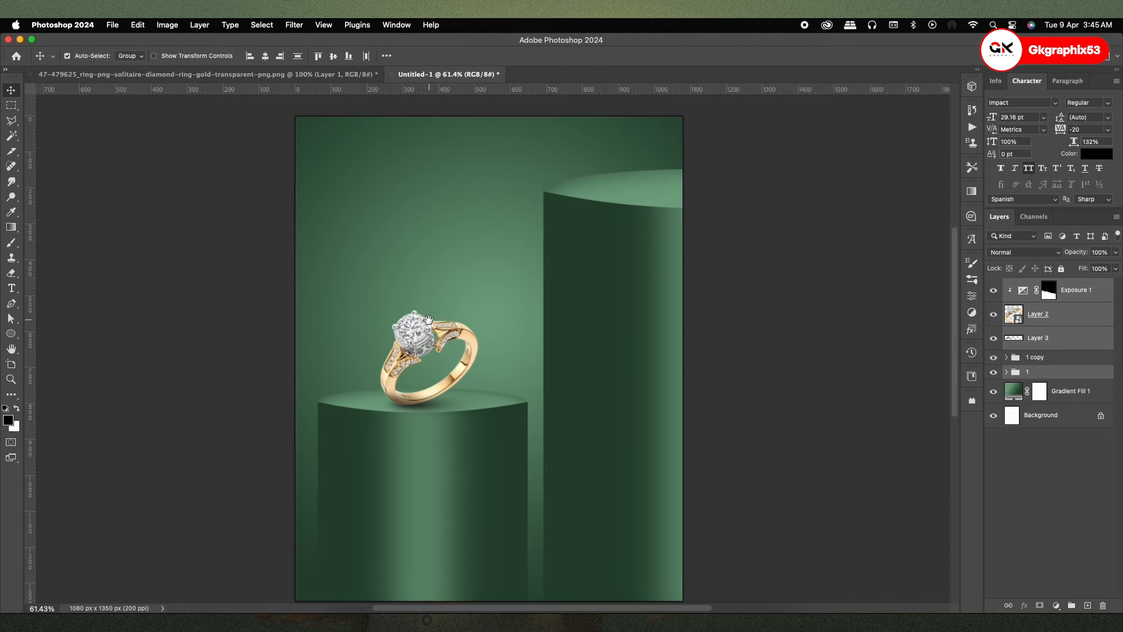
{"action": "key", "text": "super+0"}
{"action": "left_click", "coordinate": [790, 391]}
{"action": "scroll", "coordinate": [467, 339], "scroll_direction": "down", "scroll_amount": 2}
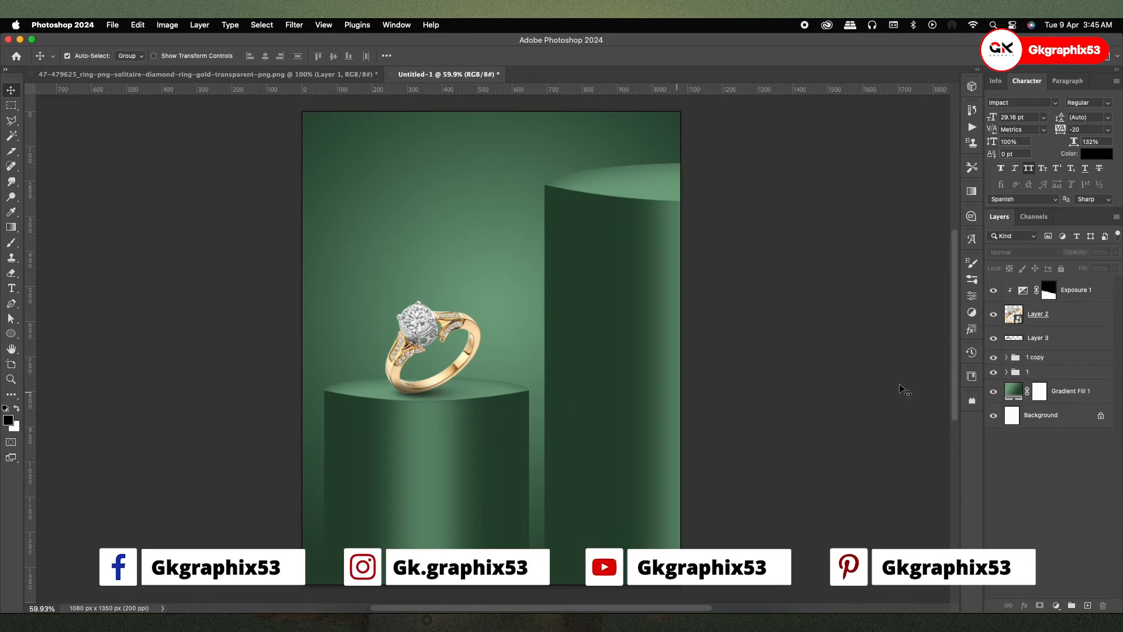
- Identify the short podium's group by toggling its visibility, and move it above the tall podium's group in the layer order
{"action": "left_click", "coordinate": [993, 371]}
{"action": "left_click", "coordinate": [994, 372]}
{"action": "left_click_drag", "start_coordinate": [1048, 373], "coordinate": [1050, 350]}
- Add a new layer directly above group 1 copy and paint a single large soft white dab behind the ring
{"action": "left_click", "coordinate": [1052, 373]}
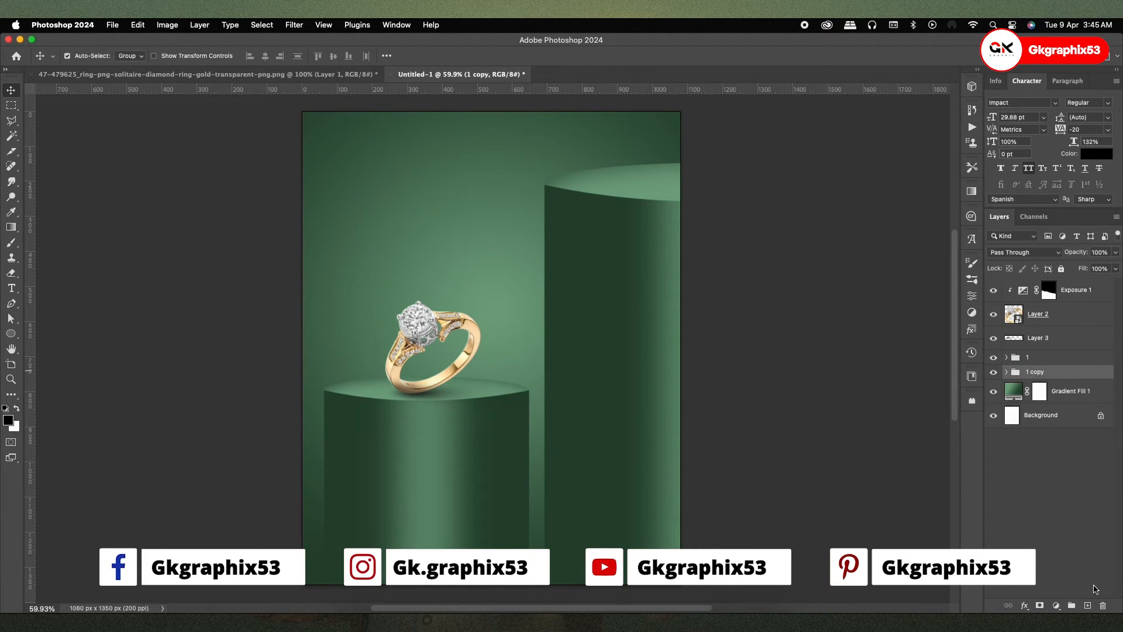
{"action": "left_click", "coordinate": [1088, 606]}
{"action": "key", "text": "b"}
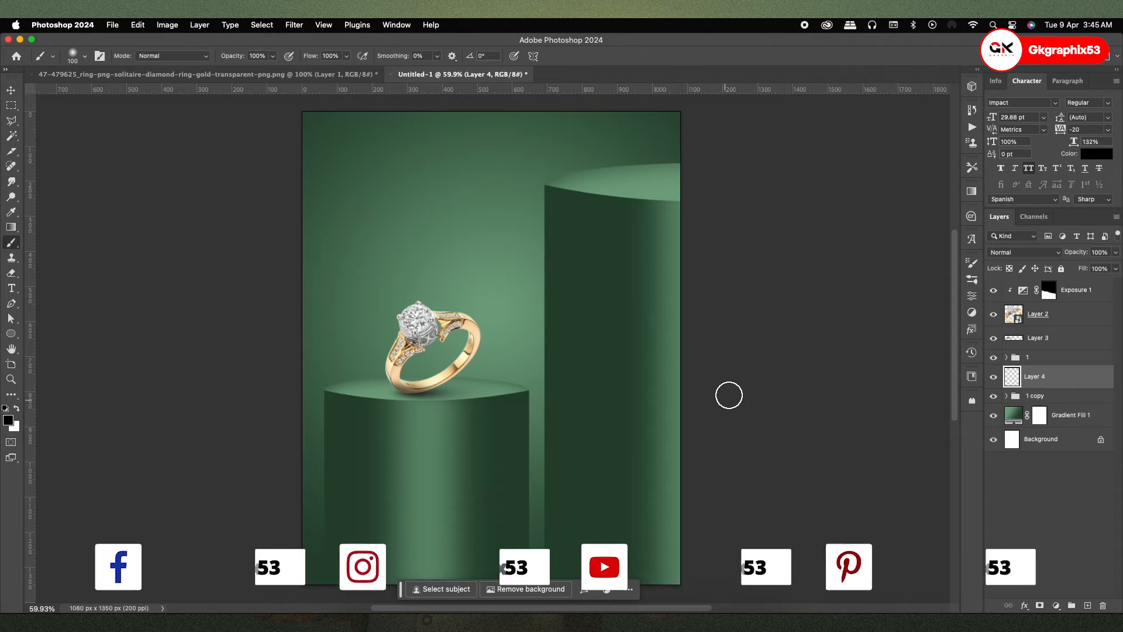
{"action": "left_click", "coordinate": [17, 408]}
{"action": "key", "text": "bracketright"}
{"action": "key", "text": "bracketright"}
{"action": "key", "text": "bracketright"}
{"action": "key", "text": "bracketright"}
{"action": "key", "text": "bracketright"}
{"action": "key", "text": "bracketright"}
{"action": "key", "text": "bracketright"}
{"action": "key", "text": "bracketright"}
{"action": "key", "text": "bracketright"}
{"action": "key", "text": "bracketright"}
{"action": "key", "text": "bracketleft"}
{"action": "key", "text": "bracketleft"}
{"action": "key", "text": "bracketleft"}
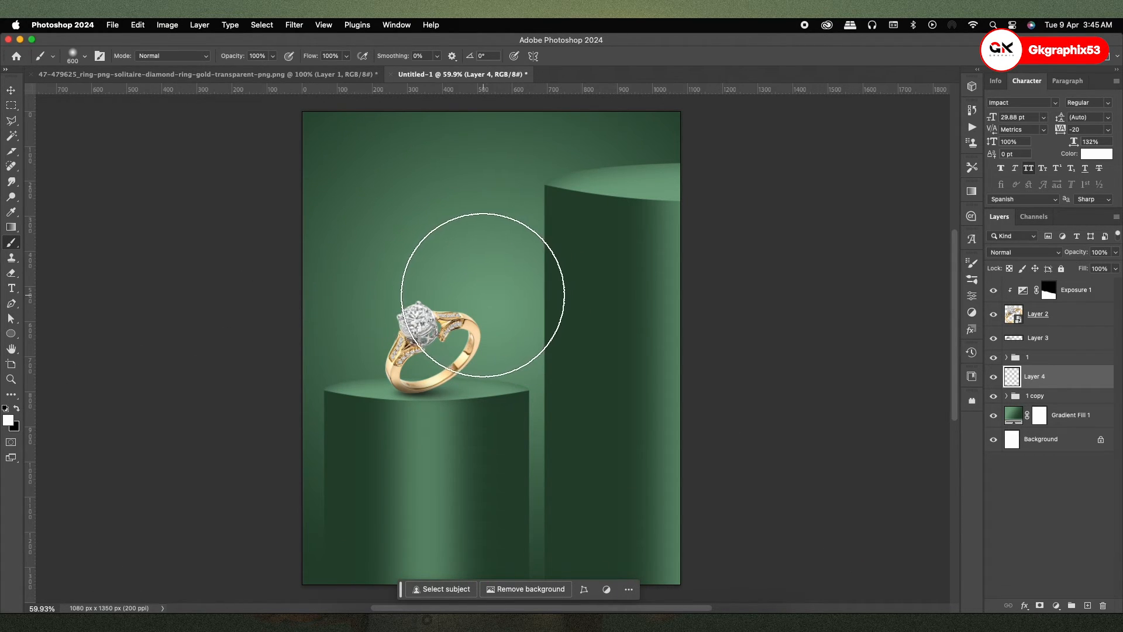
{"action": "left_click", "coordinate": [465, 290]}
- Scale the white dab to about 334% and position it as a glow centred behind the ring
{"action": "key", "text": "ctrl+t"}
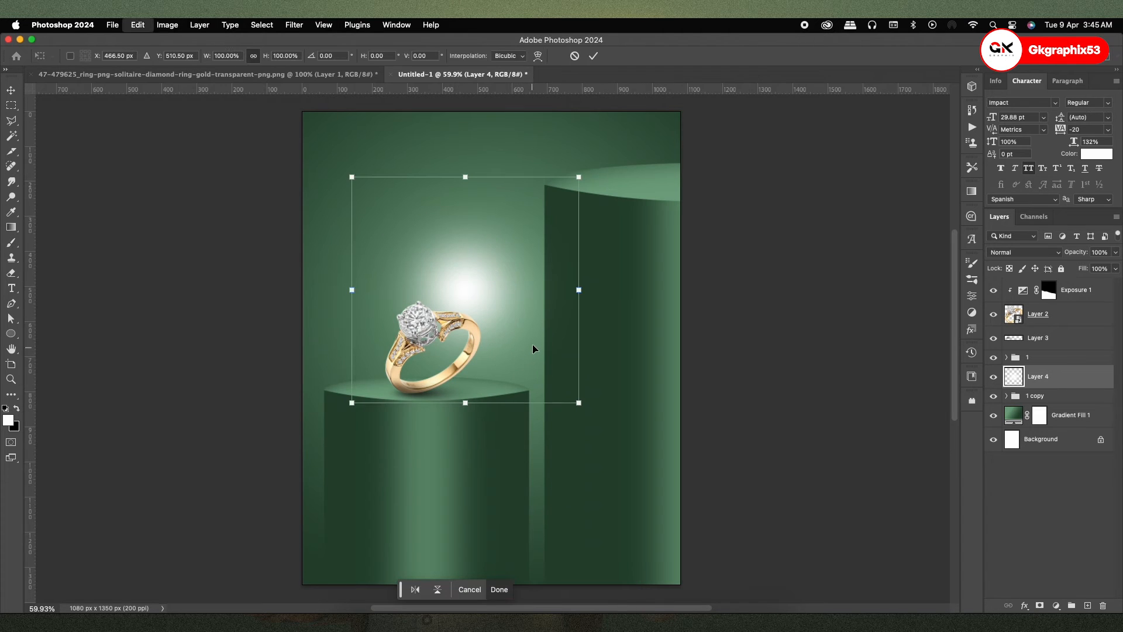
{"action": "left_click_drag", "start_coordinate": [578, 402], "coordinate": [915, 601]}
{"action": "left_click_drag", "start_coordinate": [647, 394], "coordinate": [642, 450]}
{"action": "left_click_drag", "start_coordinate": [560, 369], "coordinate": [539, 321]}
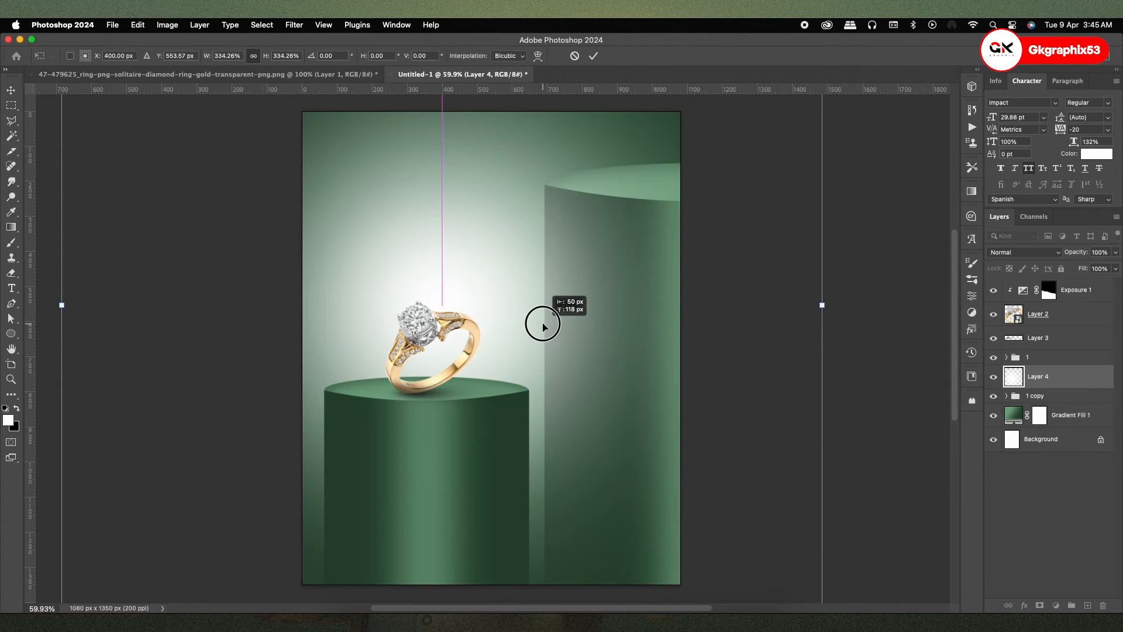
{"action": "key", "text": "Return"}
{"action": "key", "text": "b"}
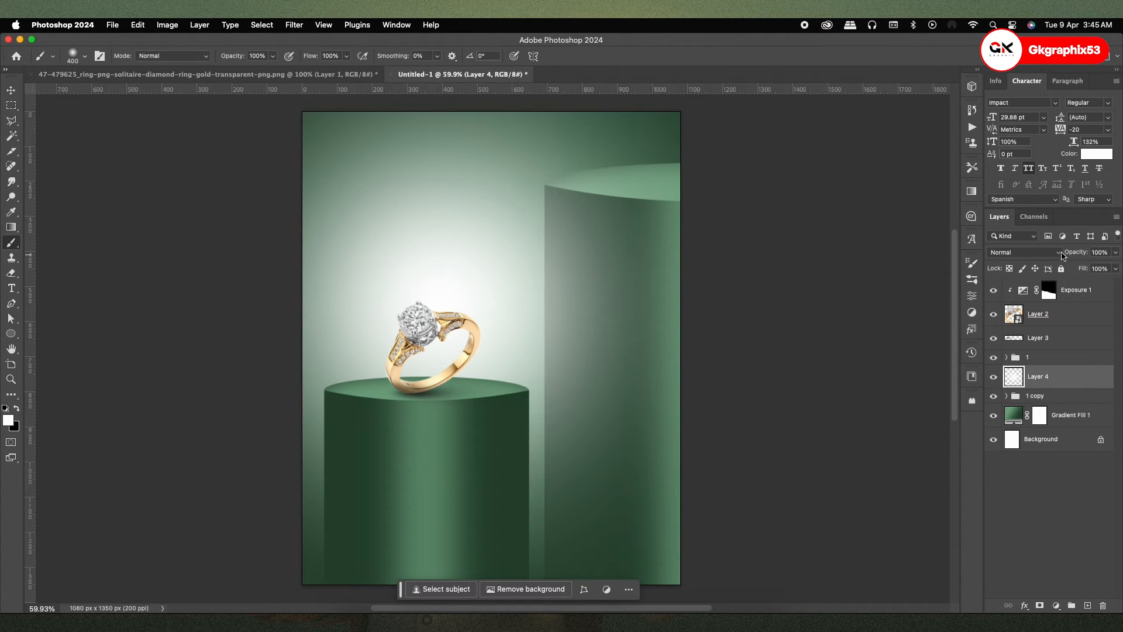
- Lower the white glow layer's opacity to 51%
{"action": "left_click", "coordinate": [1113, 254]}
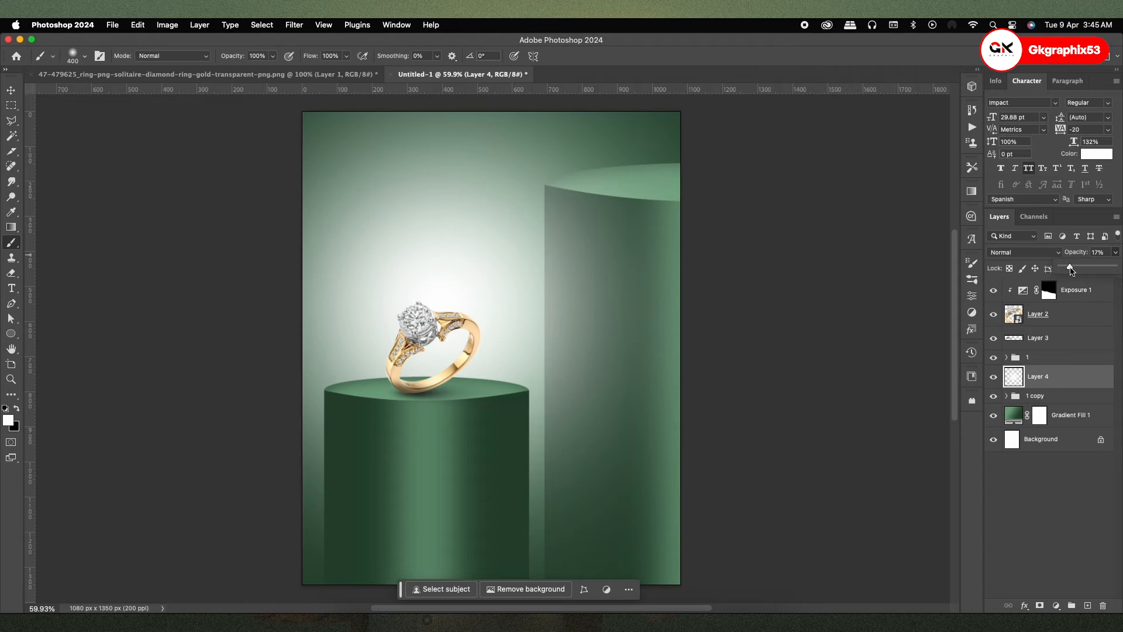
{"action": "left_click_drag", "start_coordinate": [1070, 270], "coordinate": [1084, 268]}
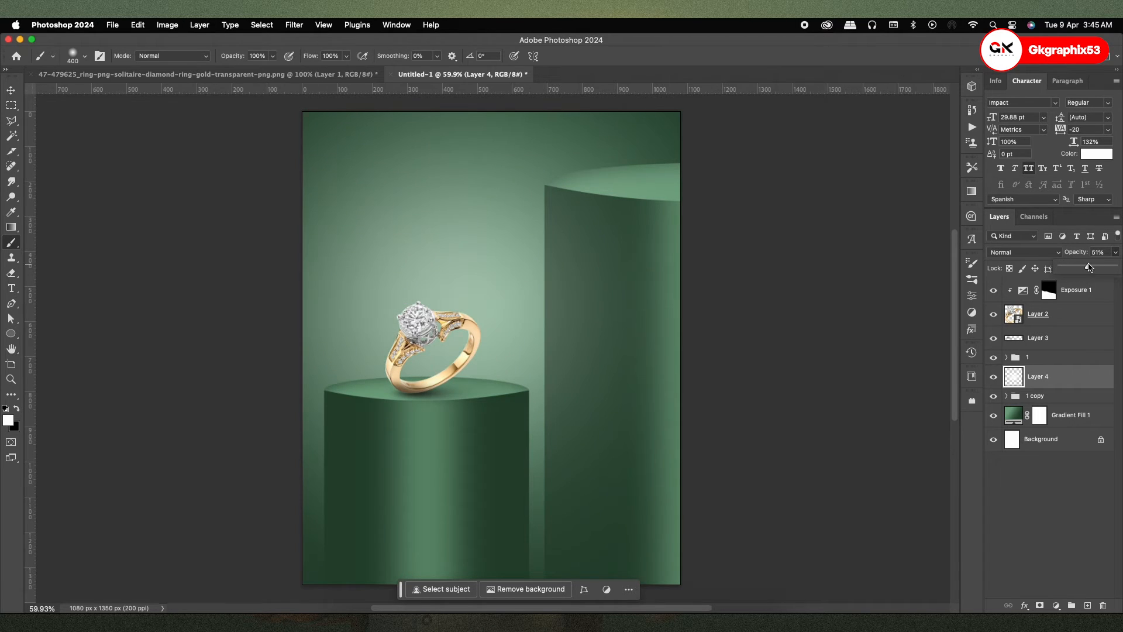
{"action": "left_click", "coordinate": [12, 88]}
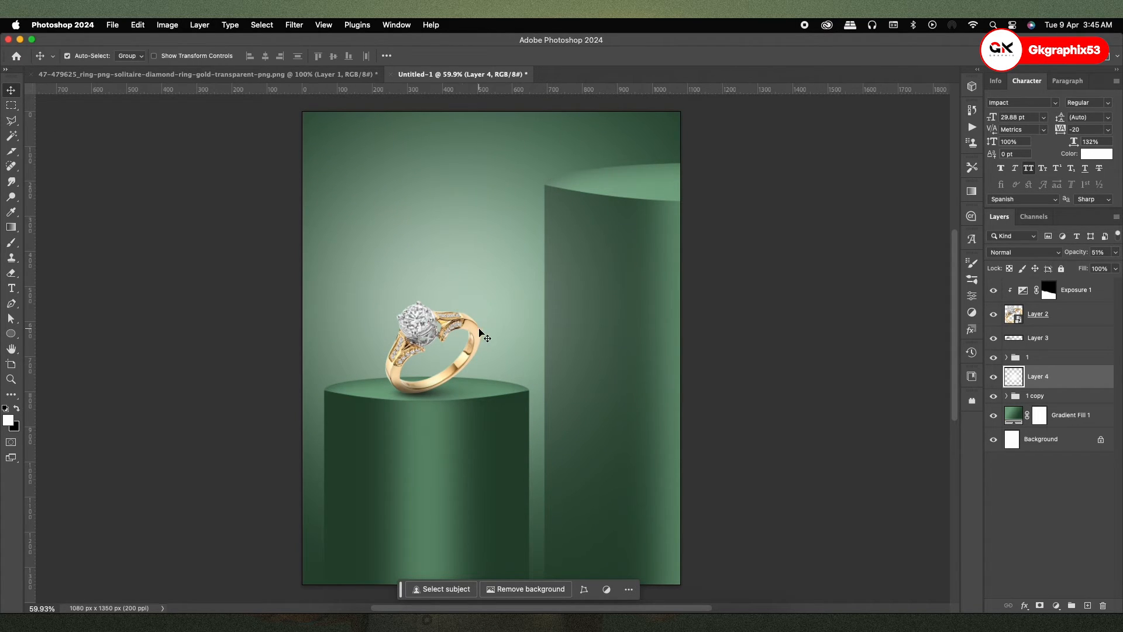
{"action": "scroll", "coordinate": [487, 353], "scroll_direction": "down", "scroll_amount": 1}
{"action": "left_click_drag", "start_coordinate": [479, 354], "coordinate": [439, 356]}
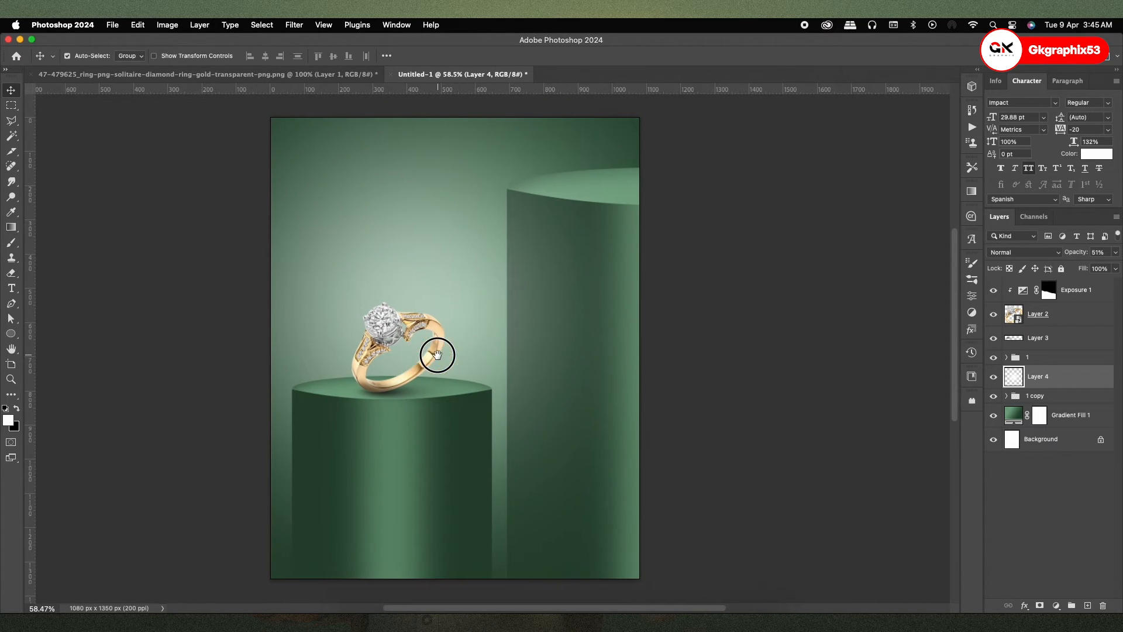
{"action": "left_click", "coordinate": [1117, 253]}
{"action": "left_click", "coordinate": [1118, 262]}
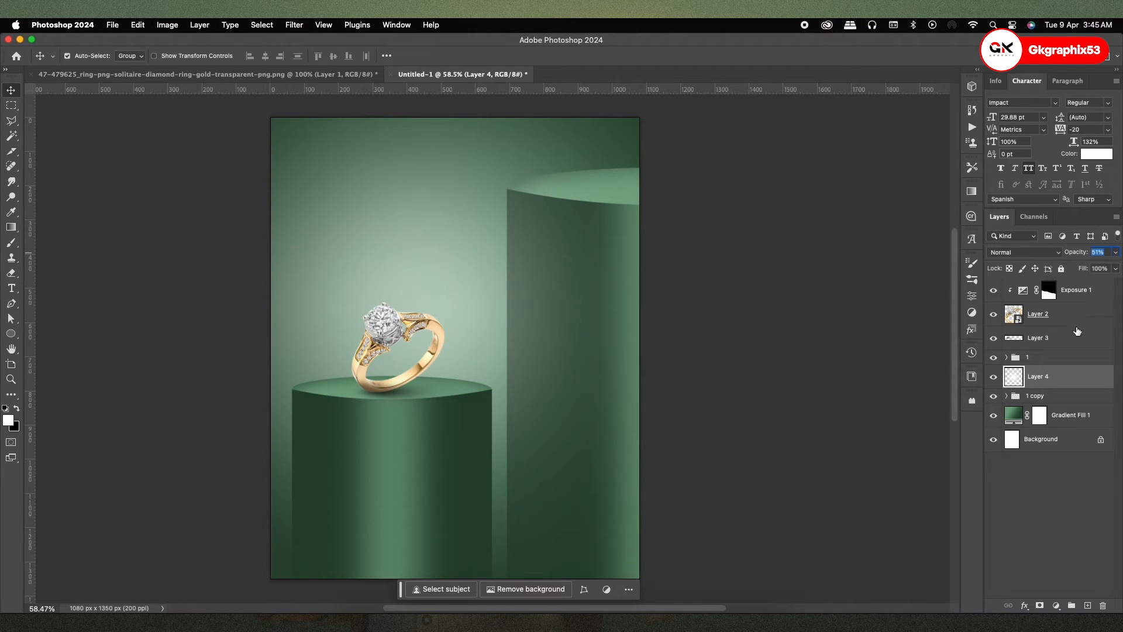
{"action": "key", "text": "Return"}
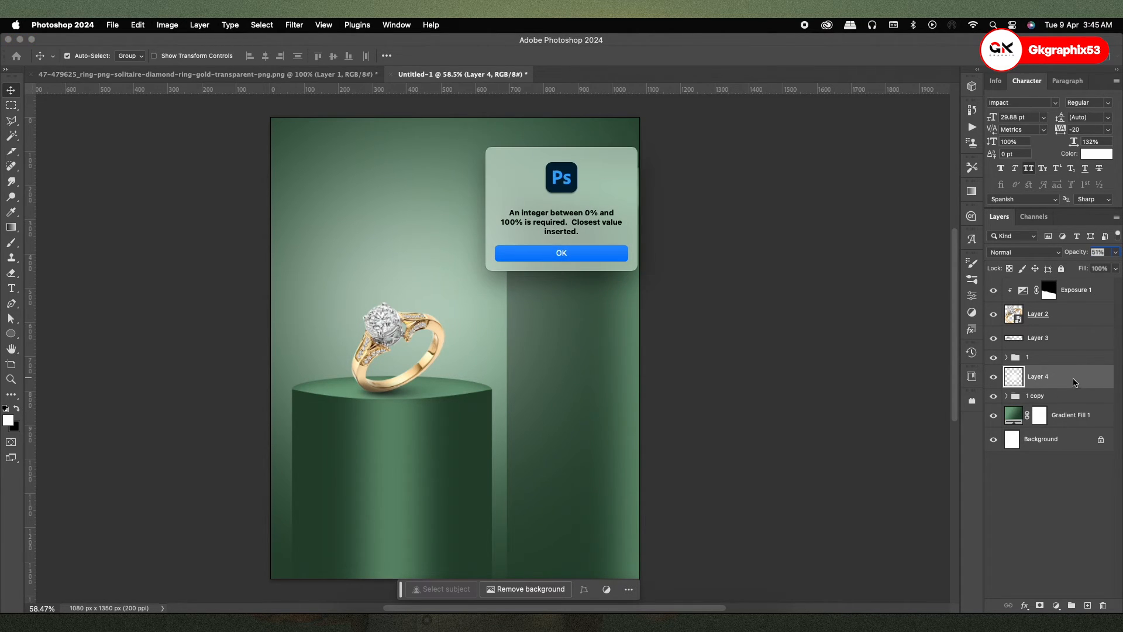
{"action": "left_click", "coordinate": [566, 257]}
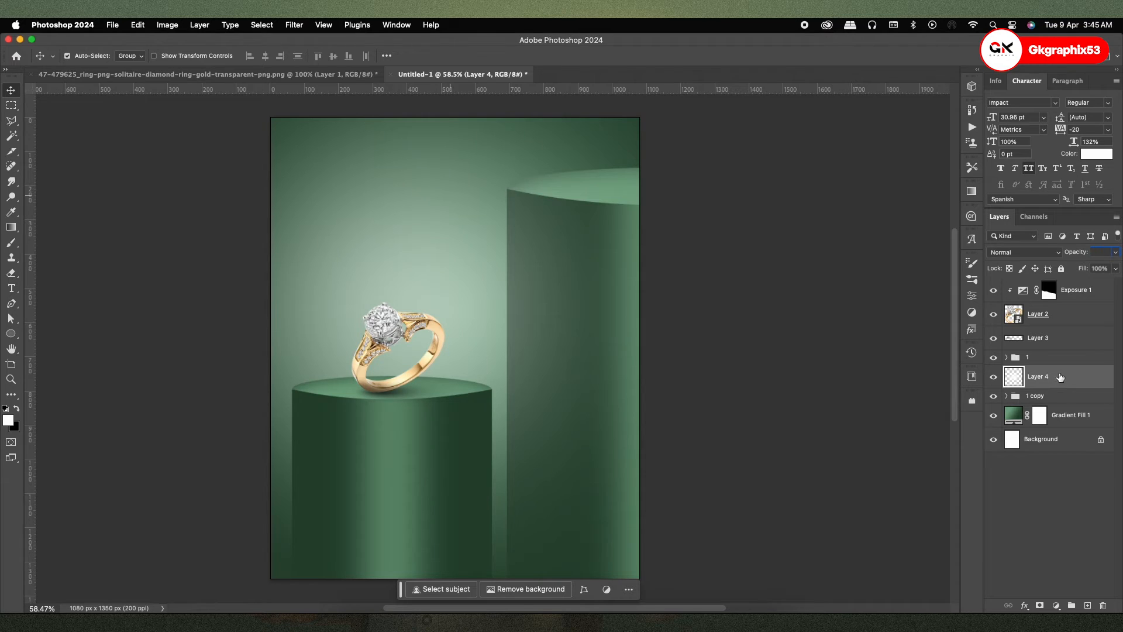
{"action": "key", "text": "Return"}
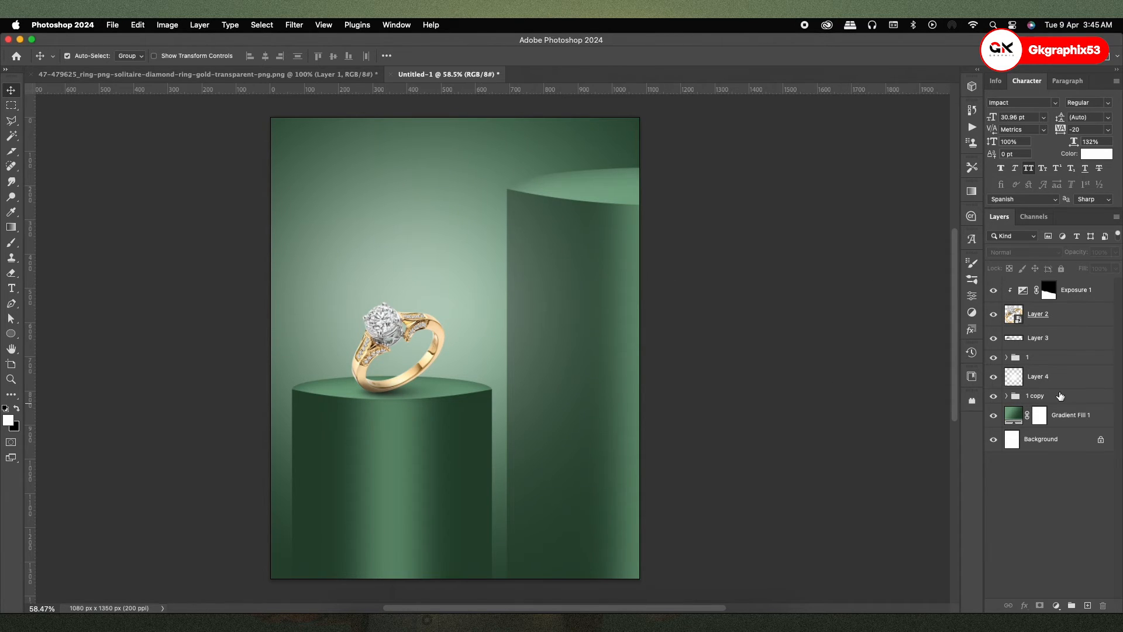
- Delete the white glow layer and undo back to the earlier layer order with group 1 copy above group 1
{"action": "key", "text": "Delete"}
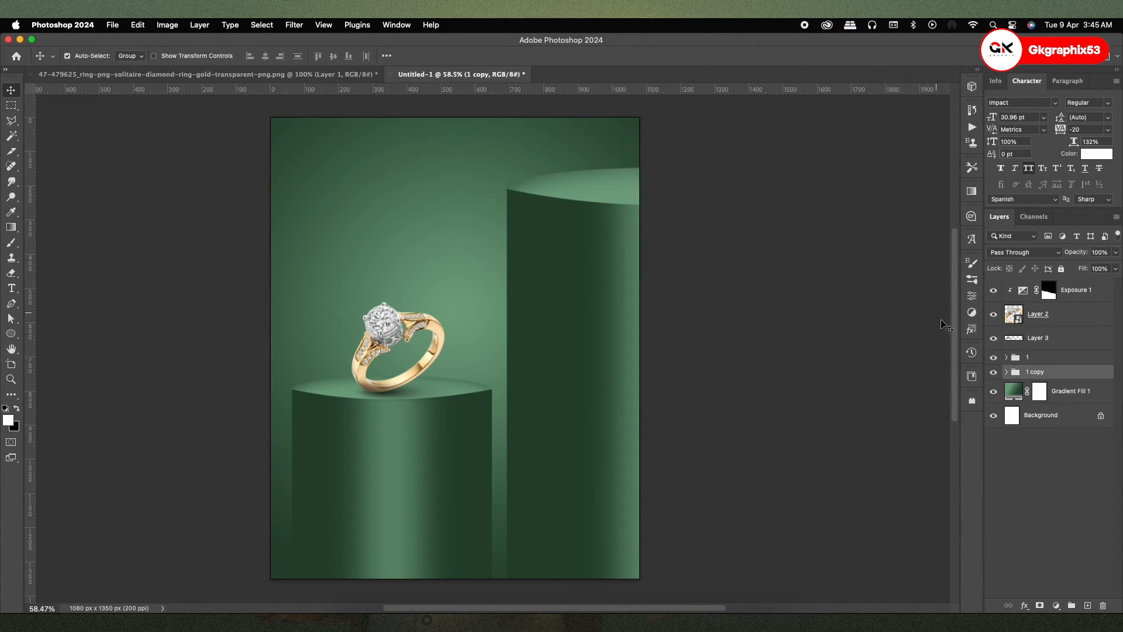
{"action": "key", "text": "super+z"}
{"action": "key", "text": "super+z"}
{"action": "key", "text": "super+z"}
{"action": "key", "text": "super+z"}
{"action": "key", "text": "super+z"}
{"action": "key", "text": "super+z"}
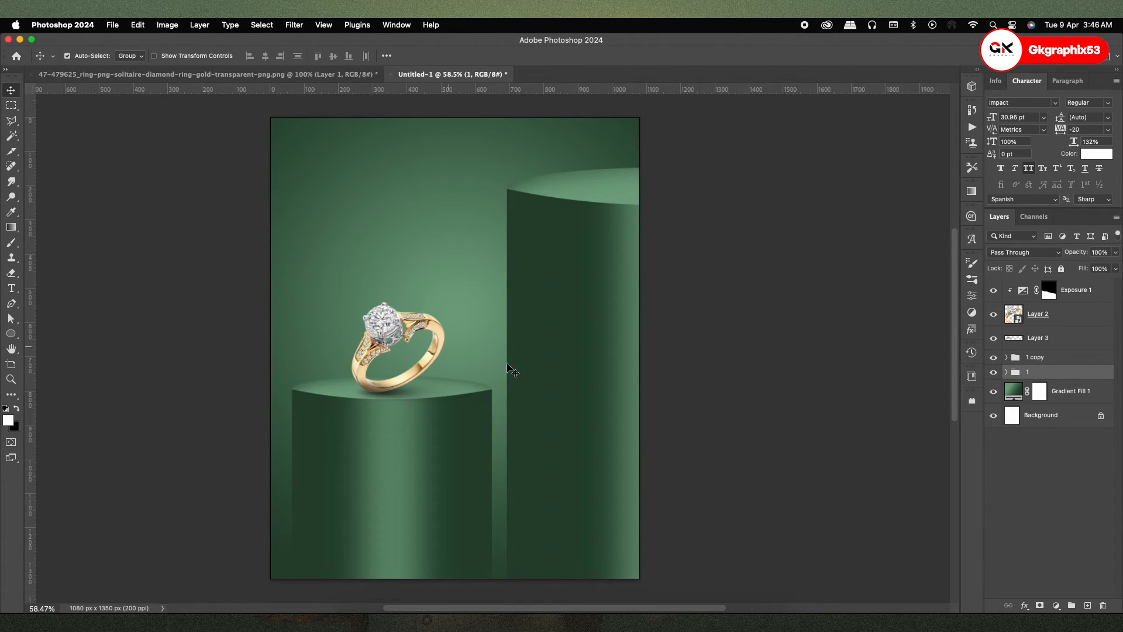
- Duplicate the ring layer and move the copy above Exposure 1, keeping Exposure 1 clipped to the original ring
{"action": "scroll", "coordinate": [456, 354], "scroll_direction": "up", "scroll_amount": 3}
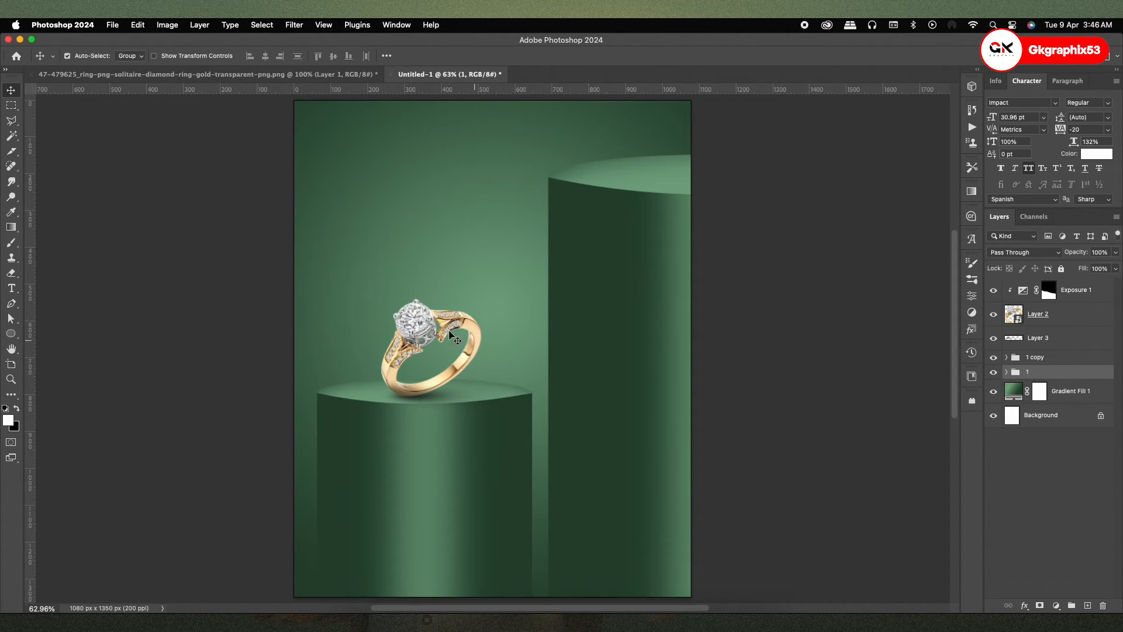
{"action": "left_click", "coordinate": [465, 326]}
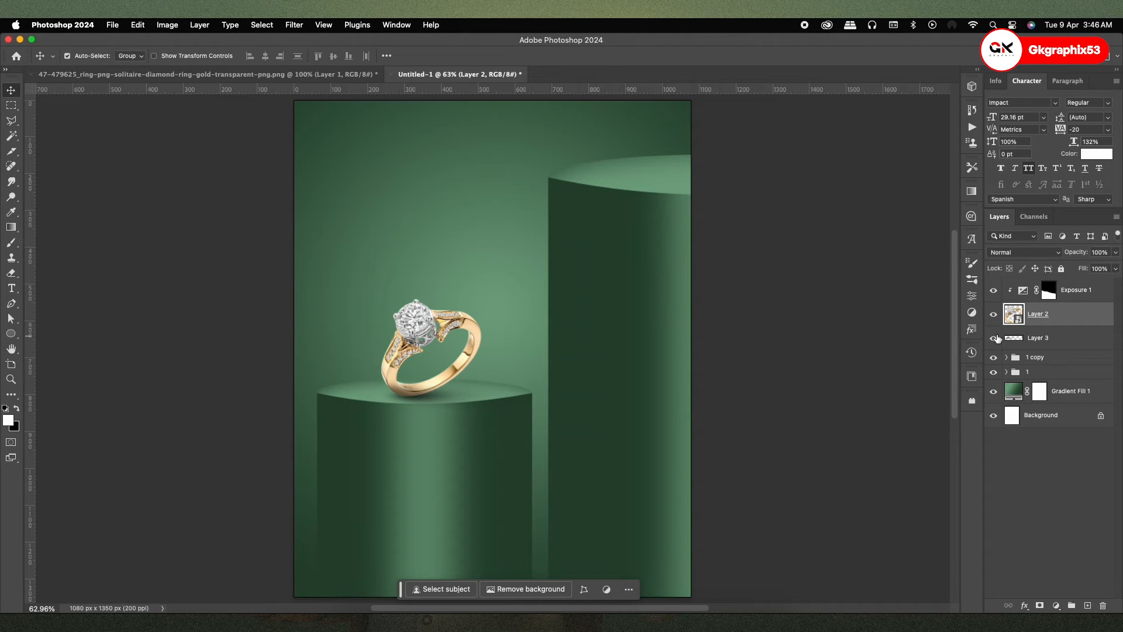
{"action": "key", "text": "super+j"}
{"action": "left_click_drag", "start_coordinate": [1047, 318], "coordinate": [1050, 281]}
{"action": "left_click", "coordinate": [1045, 325], "text": "alt"}
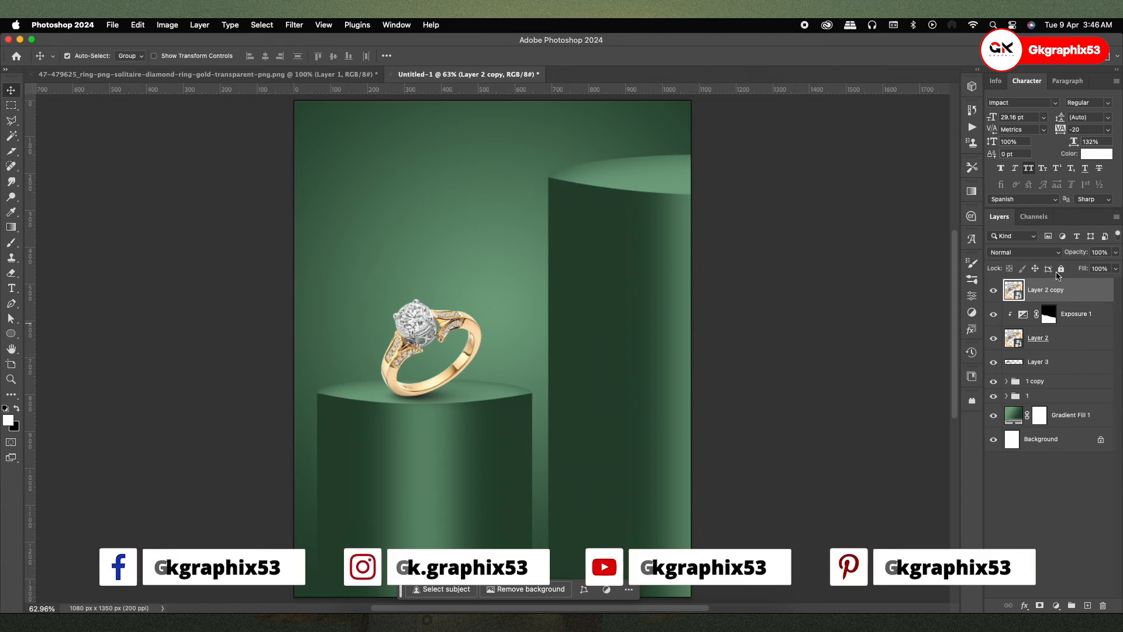
{"action": "right_click", "coordinate": [1075, 282]}
{"action": "key", "text": "Escape"}
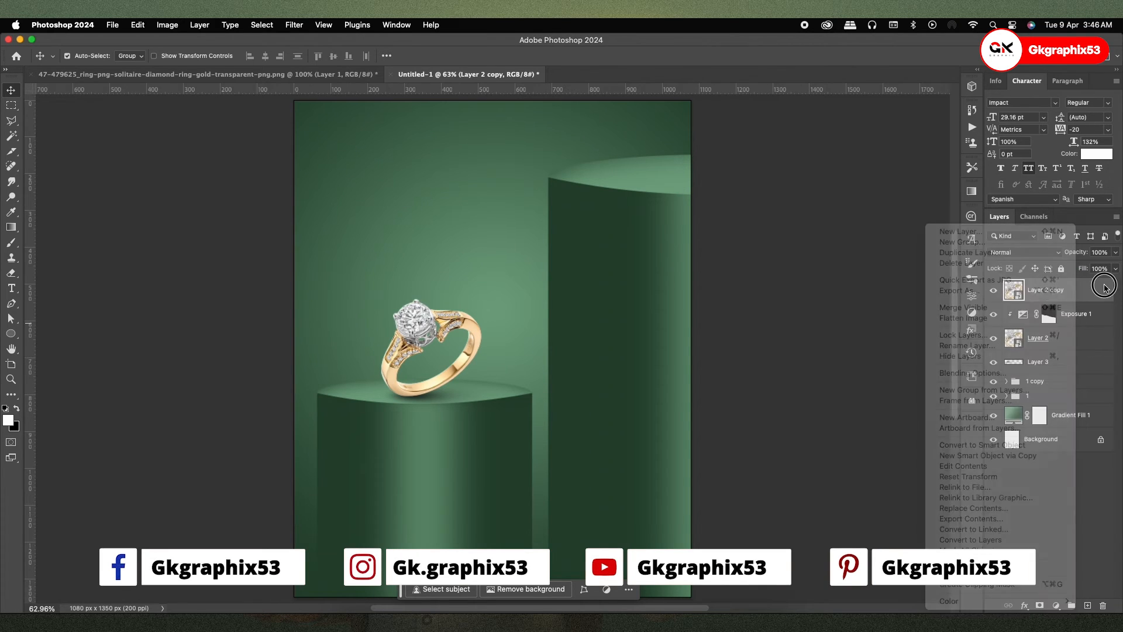
- Flip, rotate and enlarge the ring copy to about 176%, placing it so only its band crosses the poster's upper-left corner
{"action": "key", "text": "super+t"}
{"action": "left_click_drag", "start_coordinate": [485, 300], "coordinate": [654, 170]}
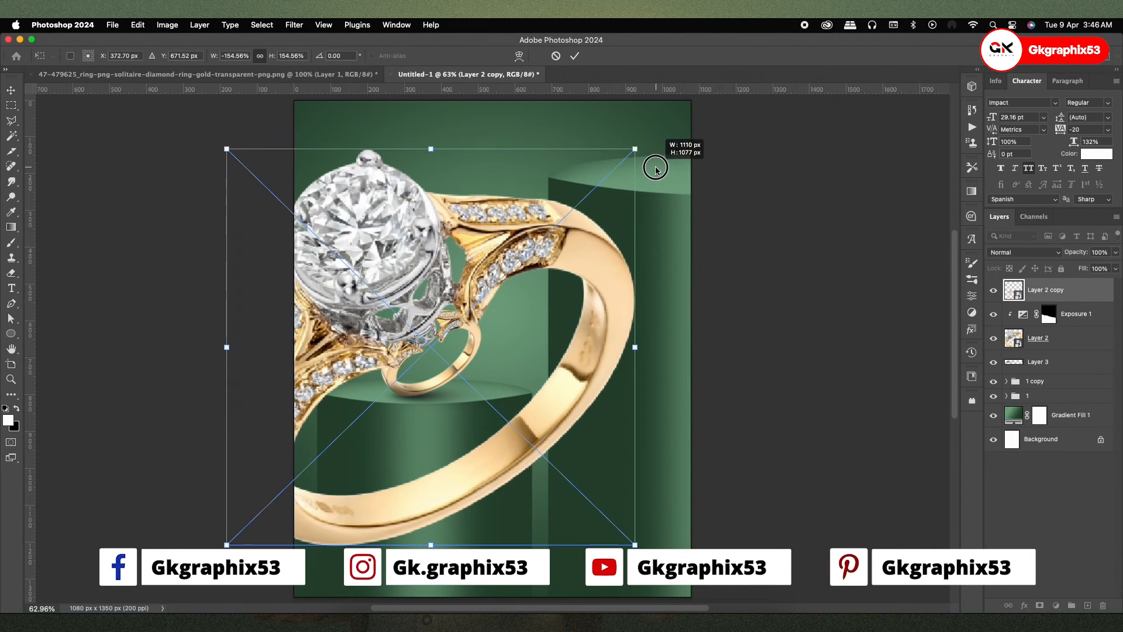
{"action": "left_click_drag", "start_coordinate": [546, 406], "coordinate": [442, 150]}
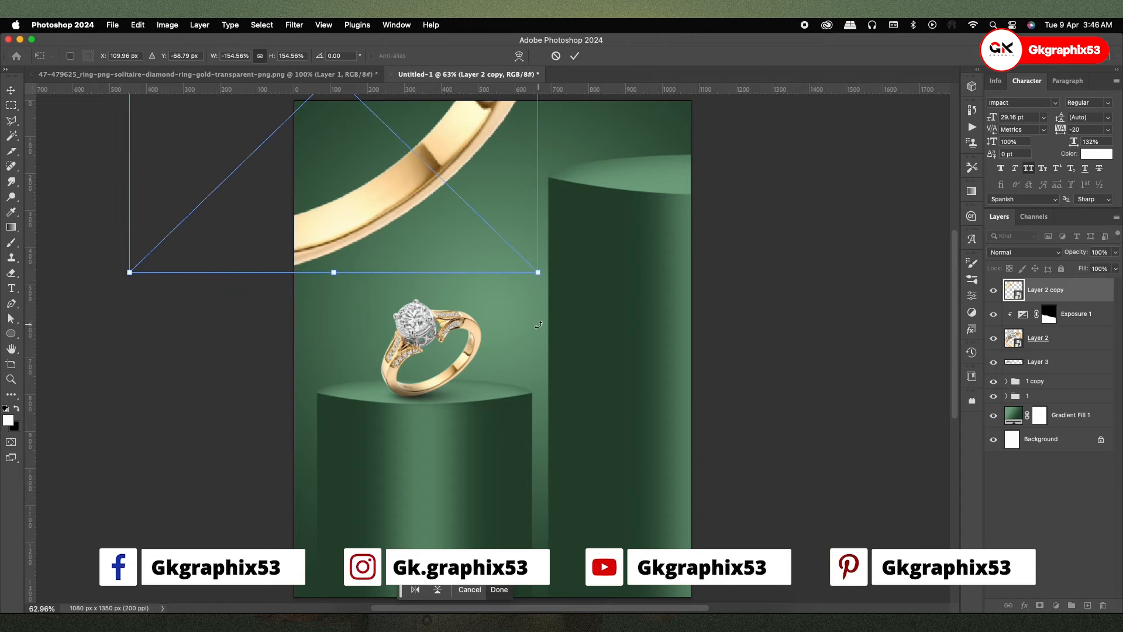
{"action": "left_click_drag", "start_coordinate": [534, 306], "coordinate": [578, 189]}
{"action": "left_click_drag", "start_coordinate": [417, 253], "coordinate": [410, 215]}
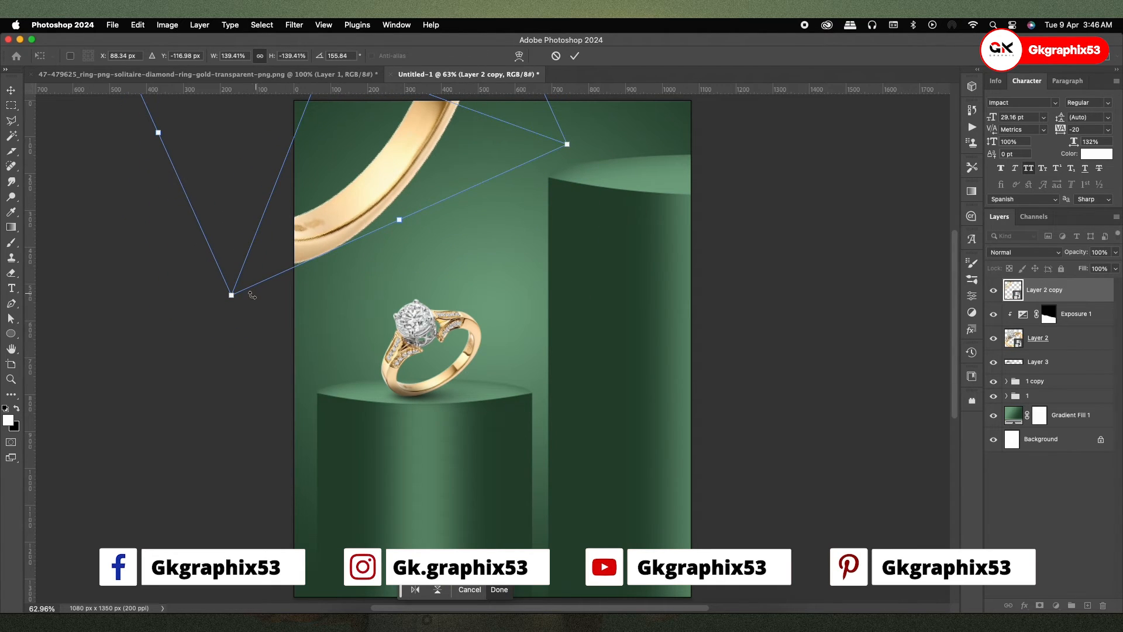
{"action": "left_click_drag", "start_coordinate": [232, 295], "coordinate": [203, 356]}
{"action": "left_click_drag", "start_coordinate": [329, 294], "coordinate": [347, 269]}
{"action": "left_click_drag", "start_coordinate": [524, 310], "coordinate": [437, 379]}
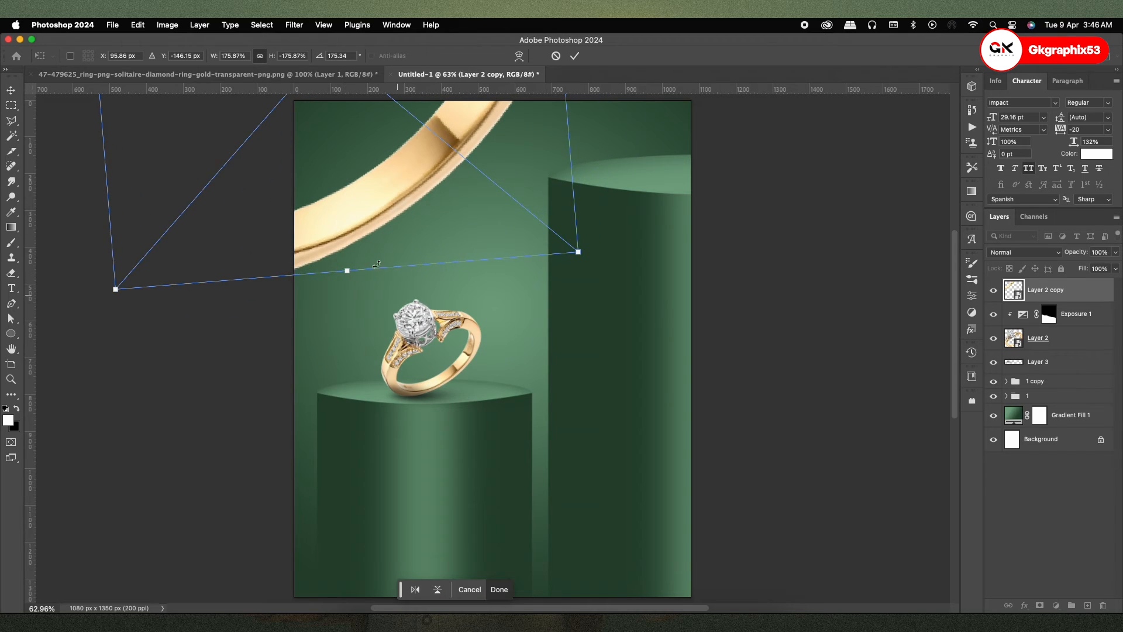
{"action": "left_click_drag", "start_coordinate": [336, 222], "coordinate": [344, 229]}
{"action": "key", "text": "Return"}
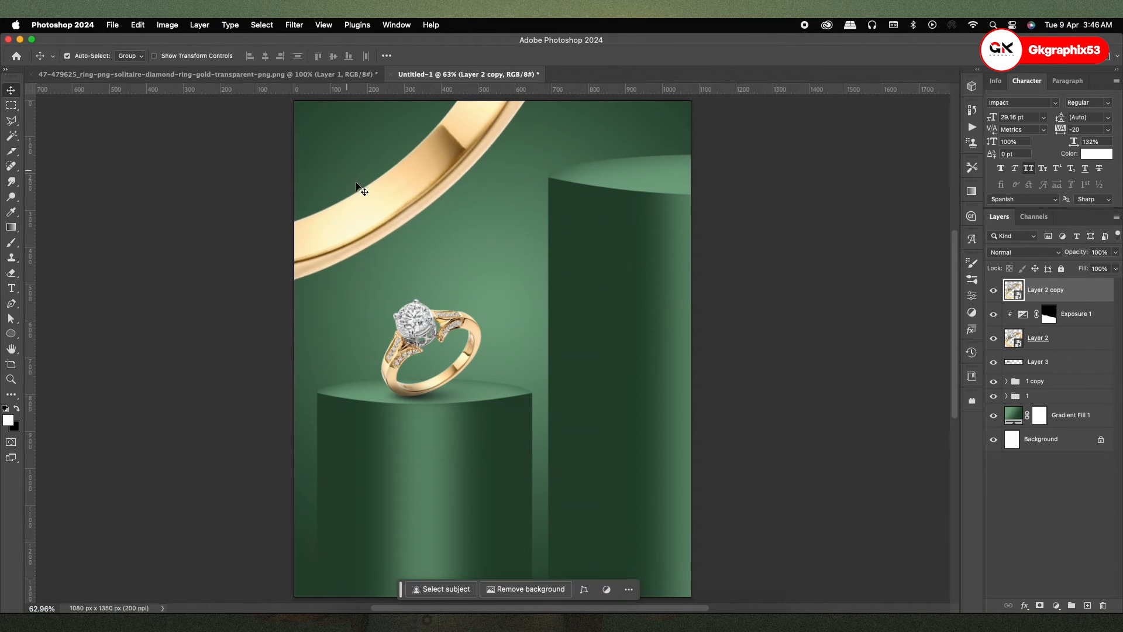
{"action": "left_click", "coordinate": [294, 25]}
{"action": "mouse_move", "coordinate": [363, 193]}
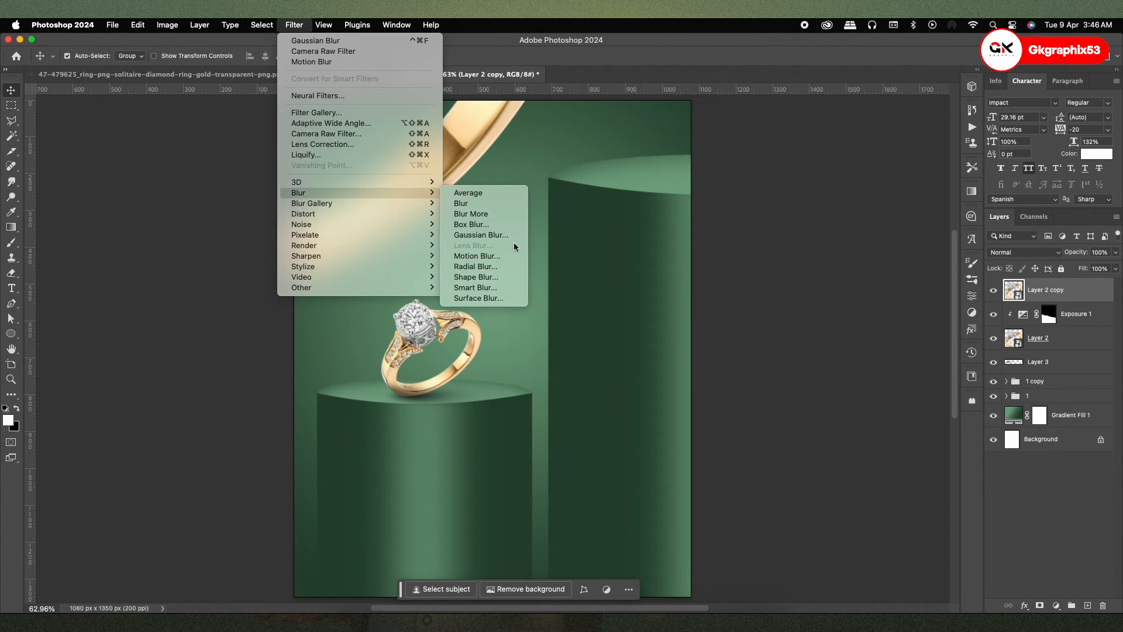
{"action": "left_click", "coordinate": [501, 255]}
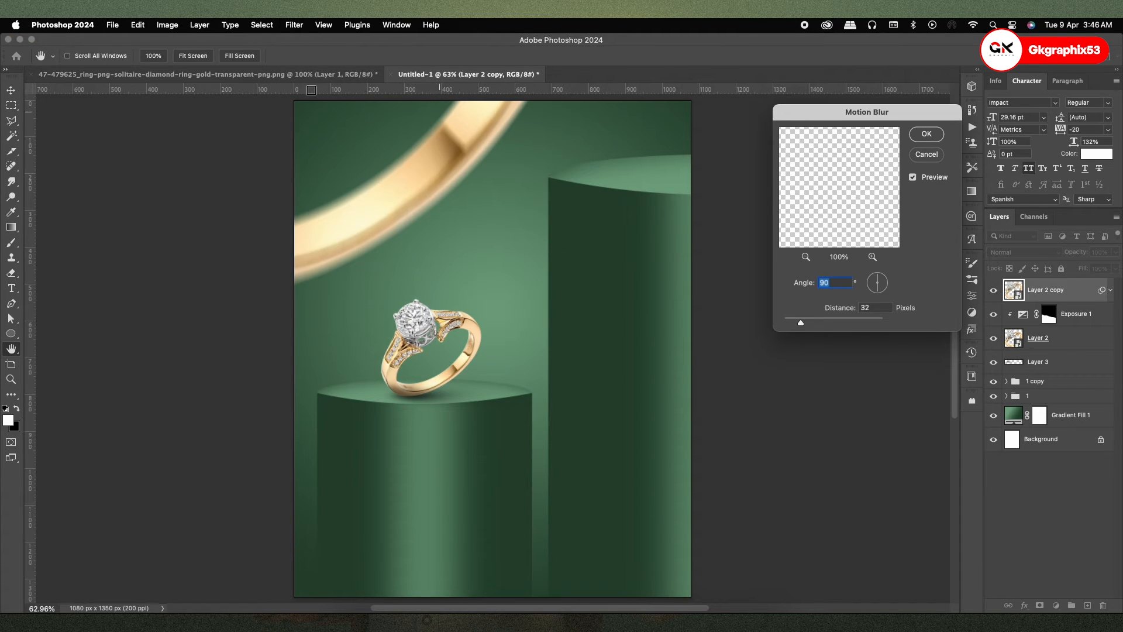
{"action": "left_click", "coordinate": [927, 154]}
- Apply a Gaussian Blur with a 9.1-pixel radius to the enlarged ring copy
{"action": "left_click", "coordinate": [294, 25]}
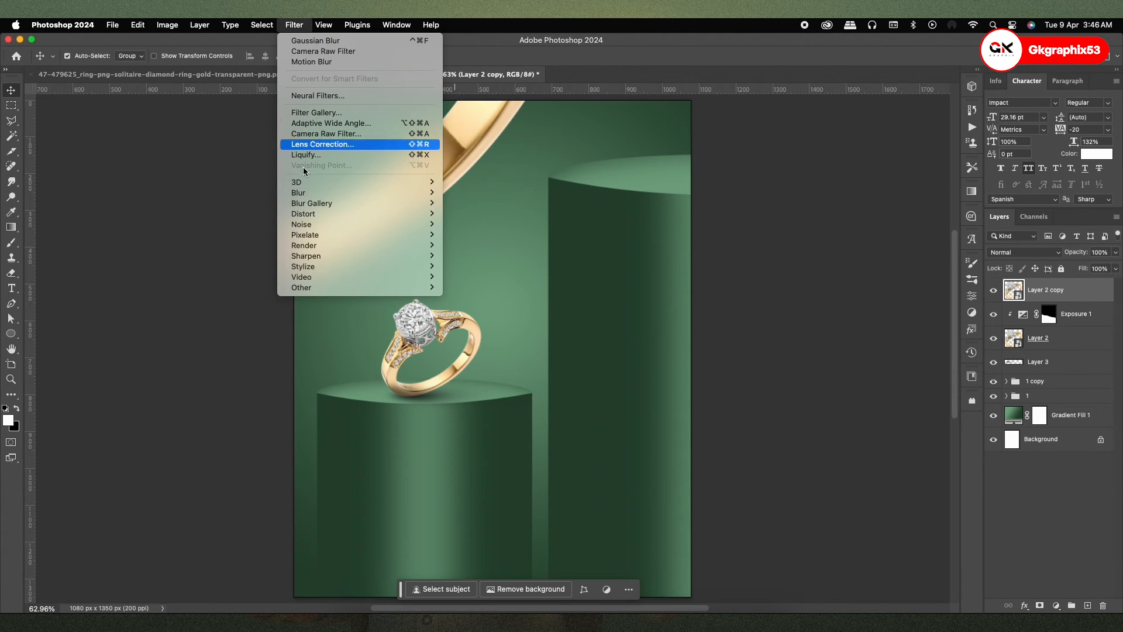
{"action": "mouse_move", "coordinate": [301, 194]}
{"action": "left_click", "coordinate": [468, 234]}
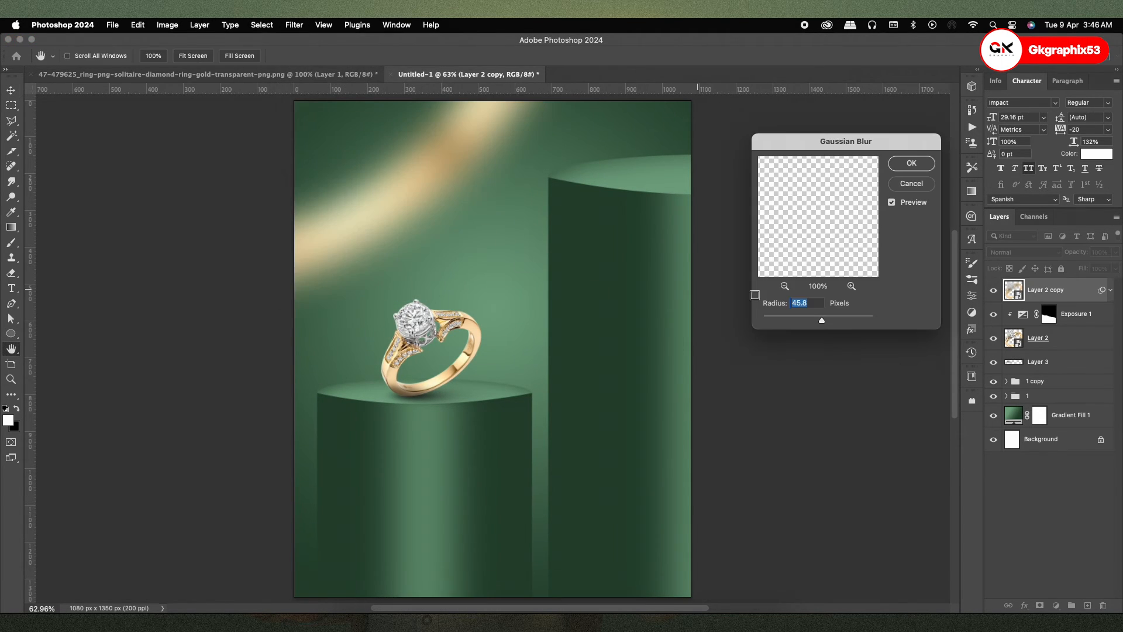
{"action": "left_click_drag", "start_coordinate": [810, 319], "coordinate": [800, 319]}
{"action": "left_click", "coordinate": [913, 164]}
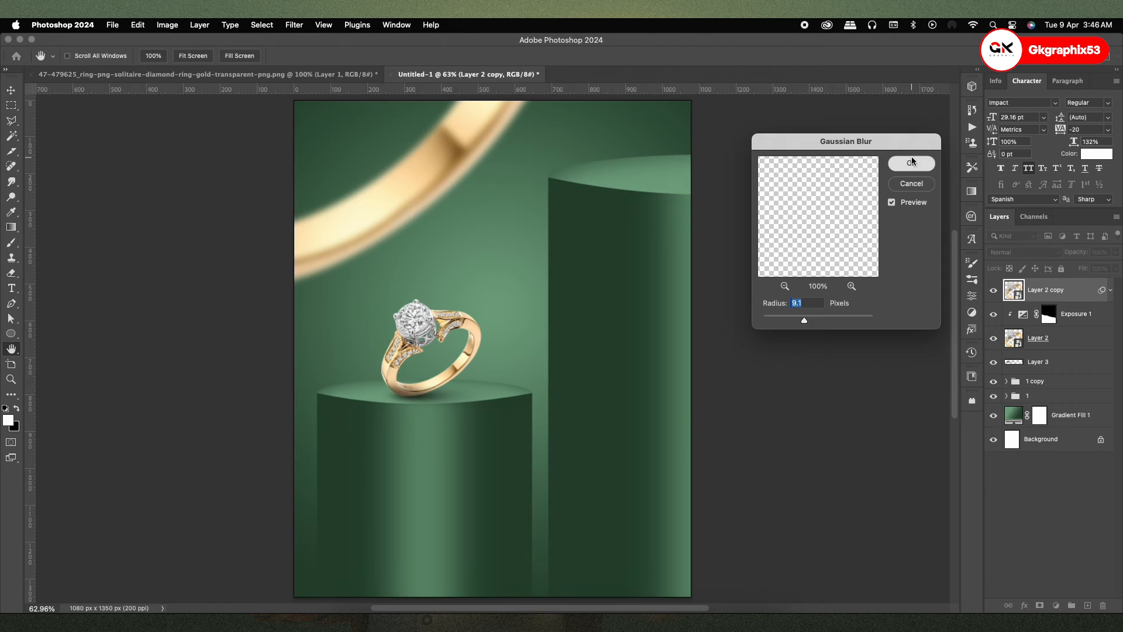
- Duplicate the blurred ring, then flip, rotate and position the duplicate so its band curves through the poster's lower-right corner
{"action": "left_click_drag", "start_coordinate": [428, 167], "coordinate": [562, 373]}
{"action": "key", "text": "super+t"}
{"action": "right_click", "coordinate": [563, 373]}
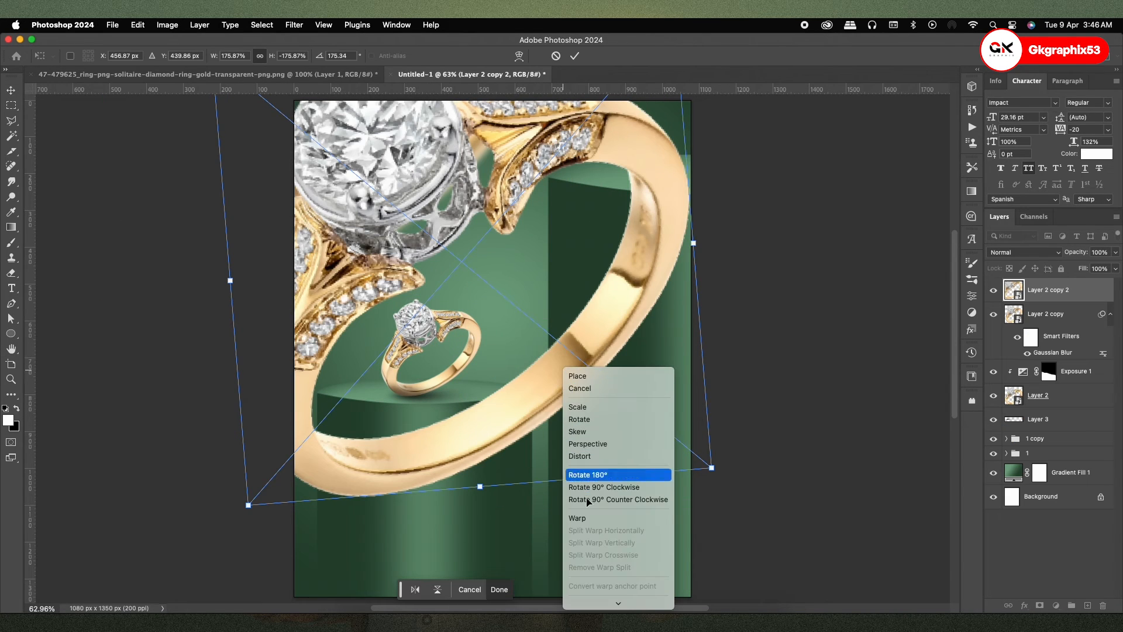
{"action": "left_click", "coordinate": [592, 588]}
{"action": "left_click_drag", "start_coordinate": [466, 336], "coordinate": [624, 556]}
{"action": "left_click_drag", "start_coordinate": [525, 236], "coordinate": [765, 233]}
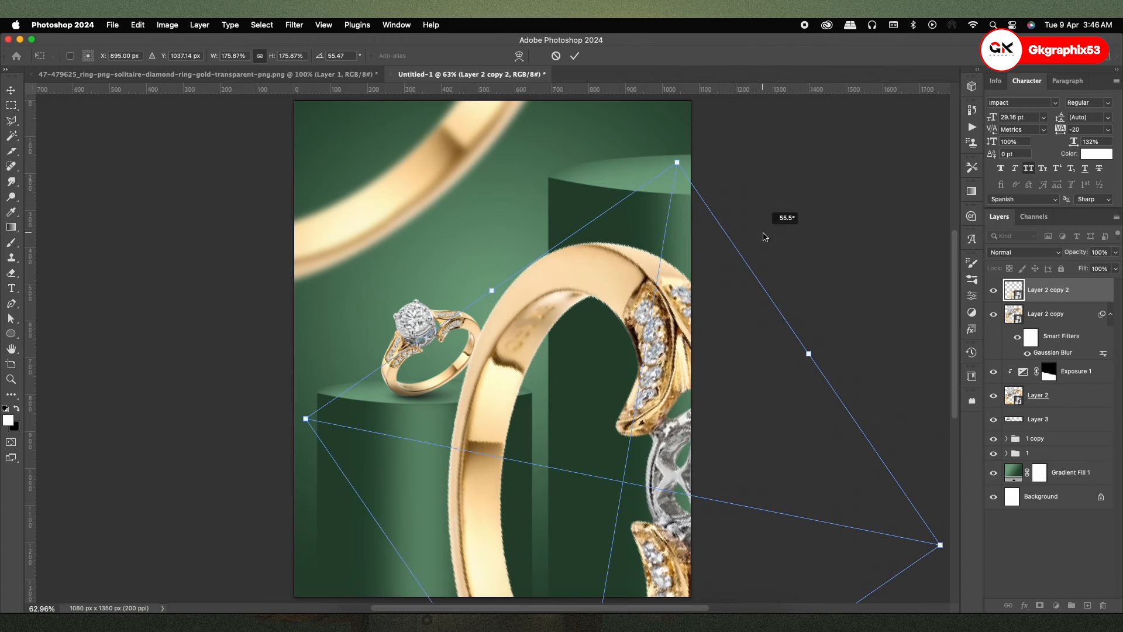
{"action": "left_click_drag", "start_coordinate": [592, 301], "coordinate": [699, 398]}
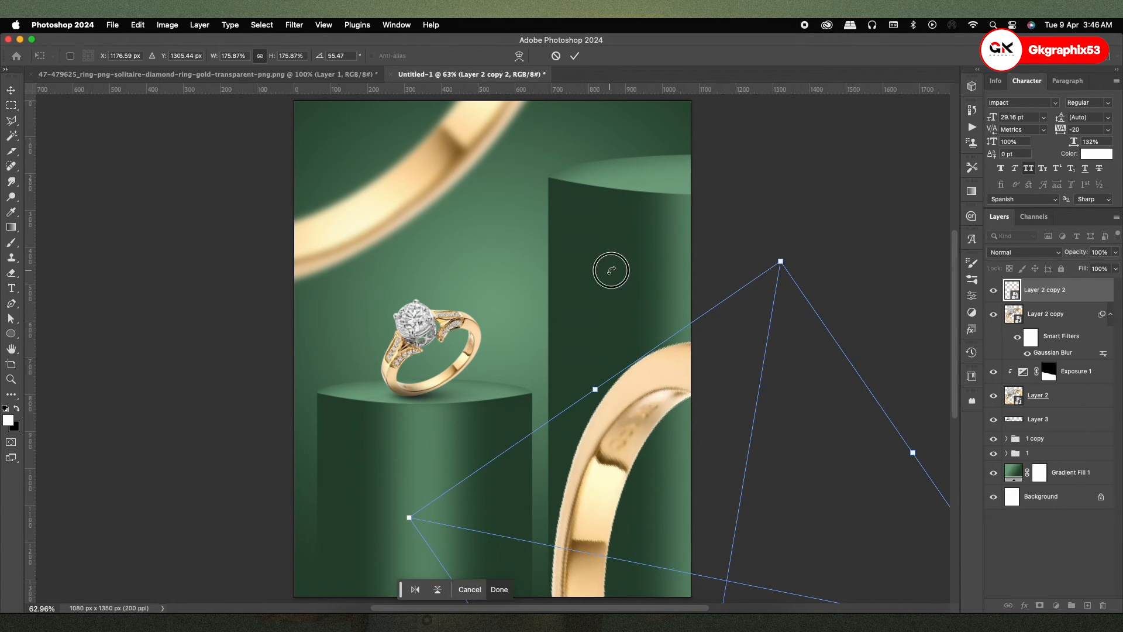
{"action": "left_click_drag", "start_coordinate": [604, 196], "coordinate": [707, 196]}
{"action": "left_click_drag", "start_coordinate": [726, 370], "coordinate": [671, 407]}
{"action": "key", "text": "Return"}
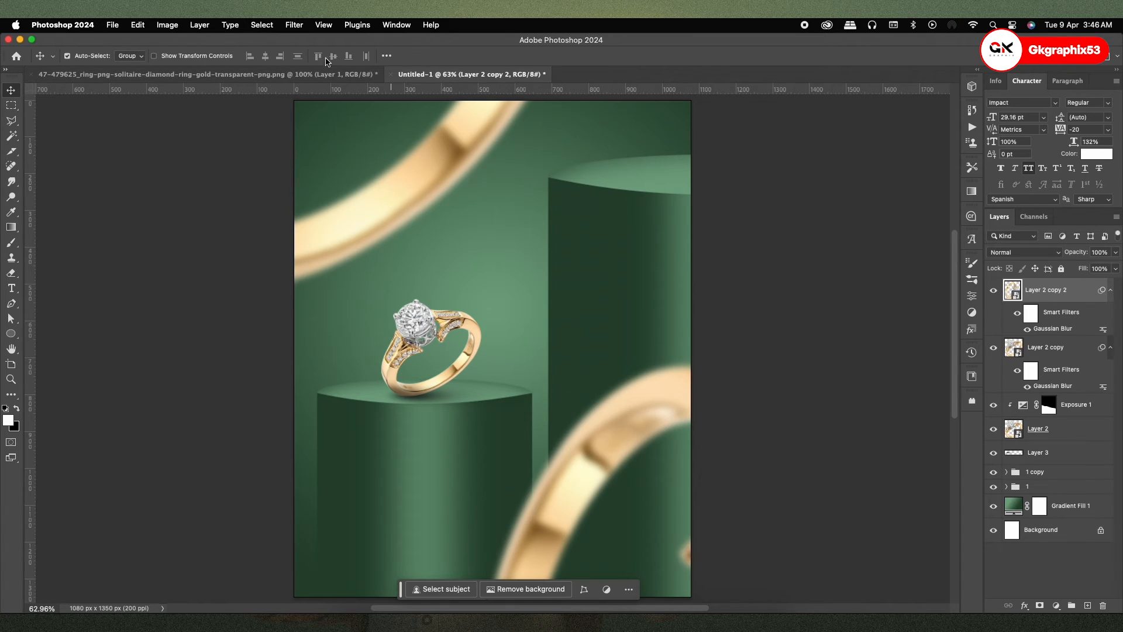
- Add a second, stronger Gaussian Blur to the lower-right ring copy and shift it slightly down and to the left
{"action": "left_click", "coordinate": [295, 24]}
{"action": "mouse_move", "coordinate": [316, 193]}
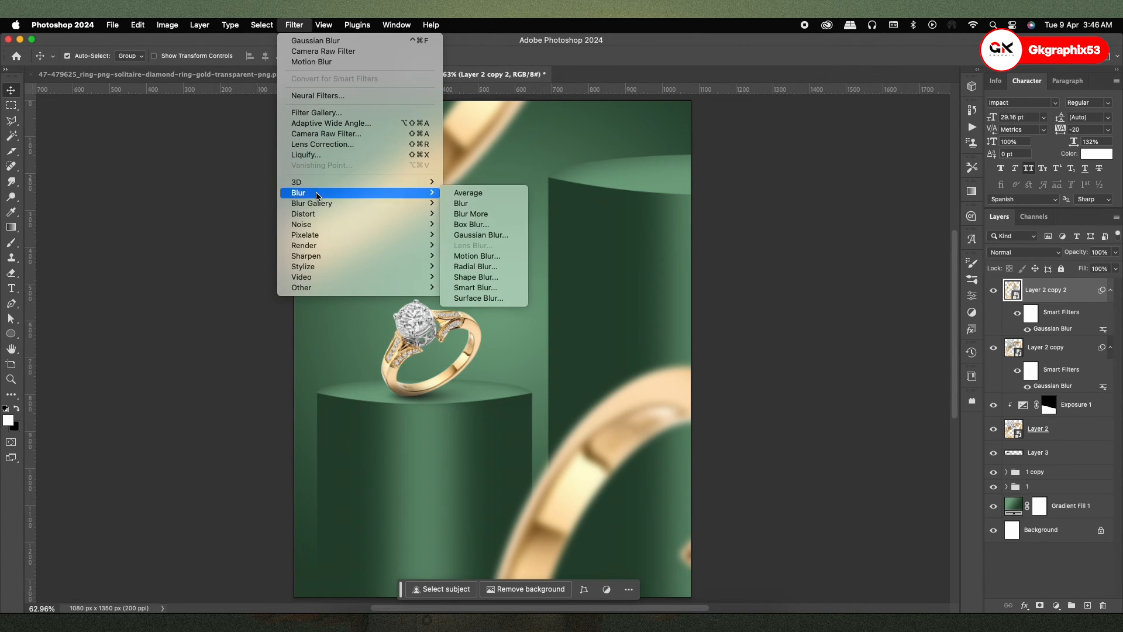
{"action": "left_click", "coordinate": [481, 235]}
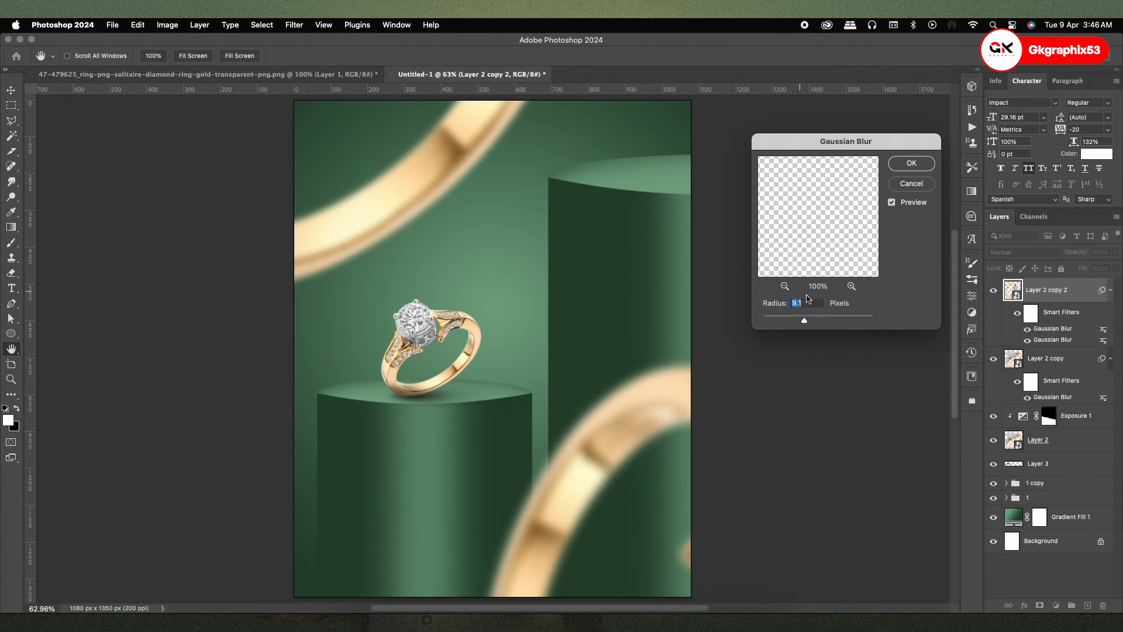
{"action": "left_click_drag", "start_coordinate": [806, 320], "coordinate": [815, 321]}
{"action": "left_click", "coordinate": [913, 167]}
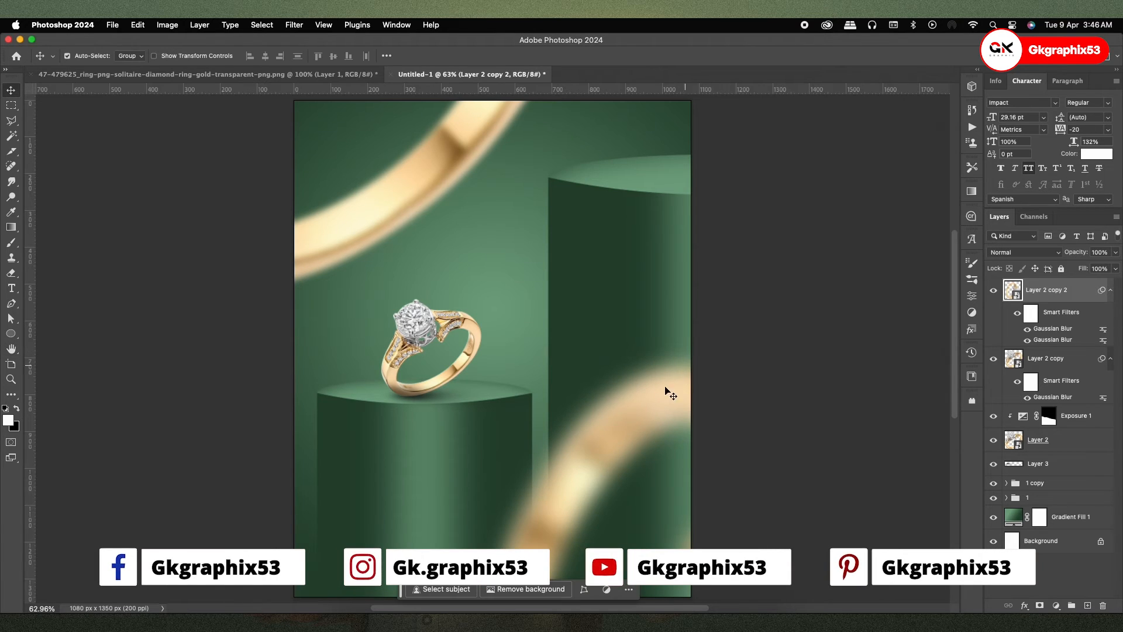
{"action": "left_click_drag", "start_coordinate": [667, 392], "coordinate": [642, 415]}
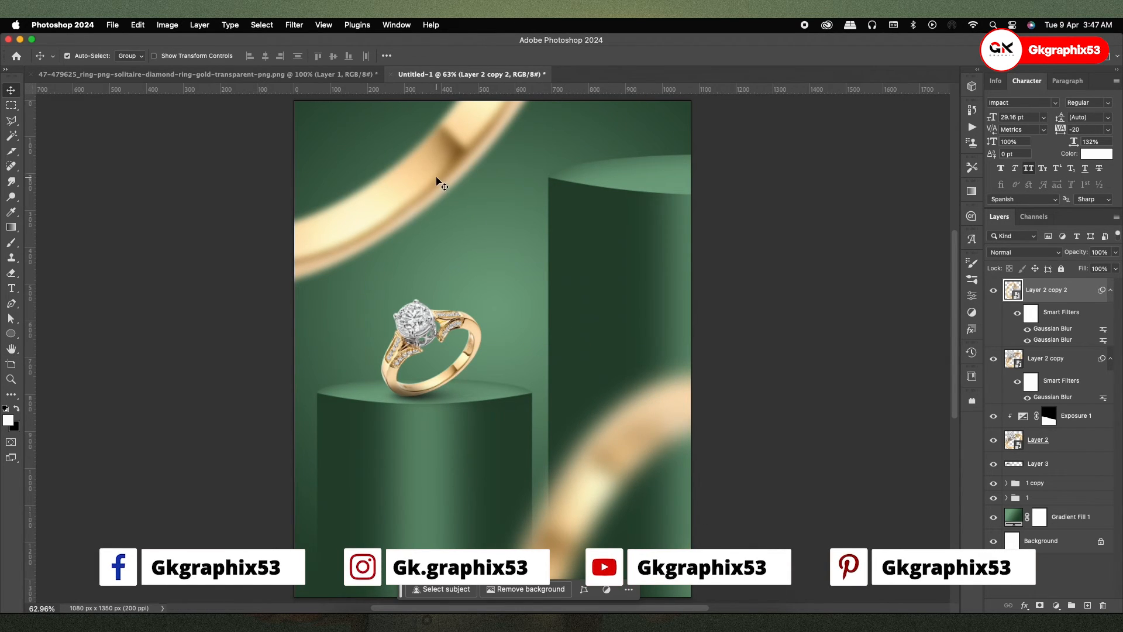
- Shift the upper-left ring copy slightly down and left, and set its Gaussian Blur radius to 14.8 pixels
{"action": "left_click_drag", "start_coordinate": [437, 180], "coordinate": [420, 194]}
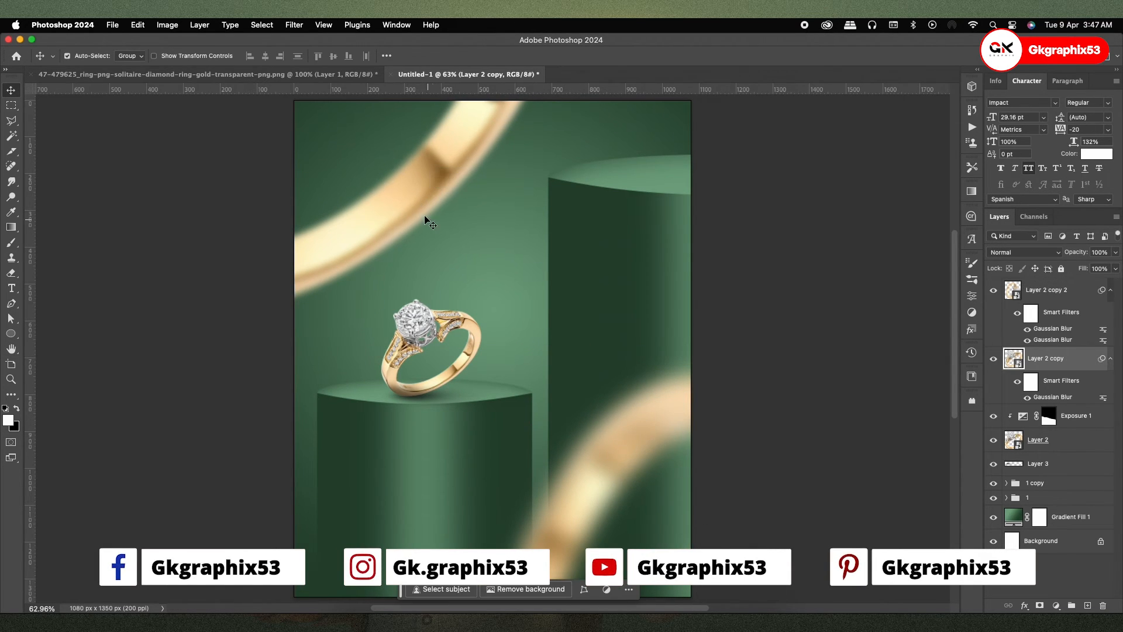
{"action": "double_click", "coordinate": [1052, 397]}
{"action": "left_click_drag", "start_coordinate": [805, 321], "coordinate": [809, 321]}
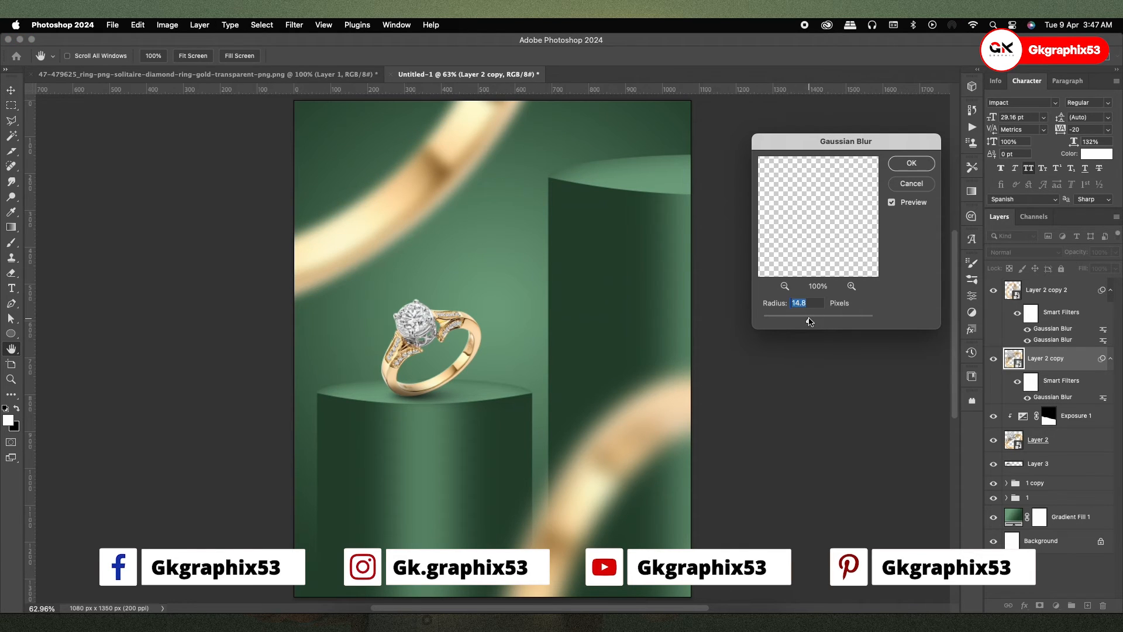
{"action": "left_click", "coordinate": [904, 163]}
- Collapse the smart filter lists of both ring copies and group all the ring layers with their exposure adjustment and shadow layer
{"action": "scroll", "coordinate": [682, 248], "scroll_direction": "down", "scroll_amount": 3}
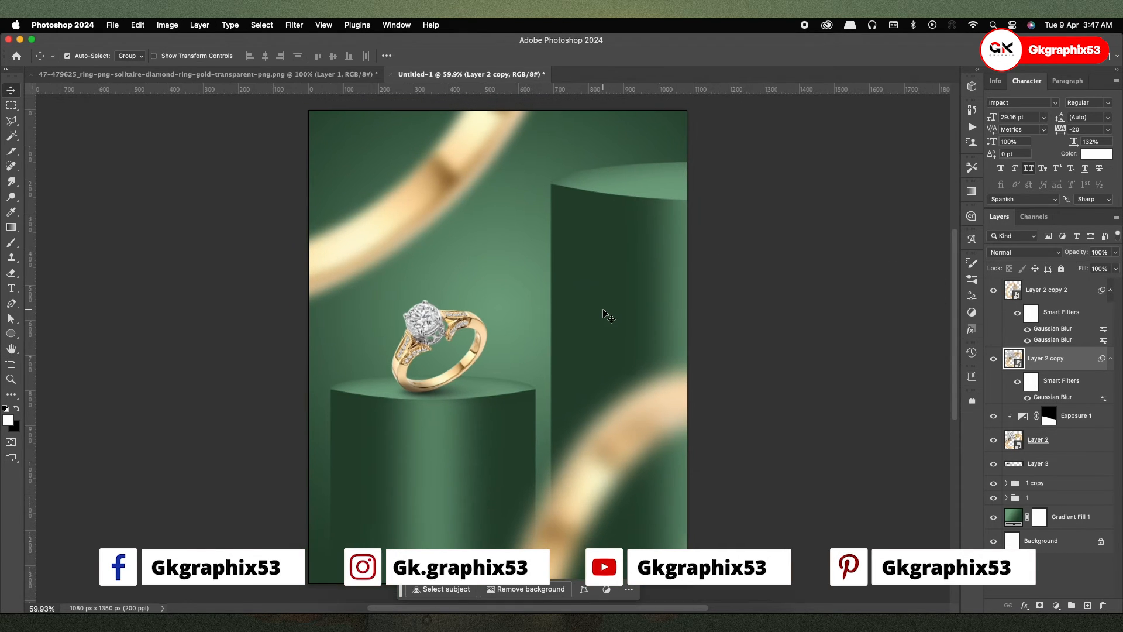
{"action": "left_click", "coordinate": [1053, 294]}
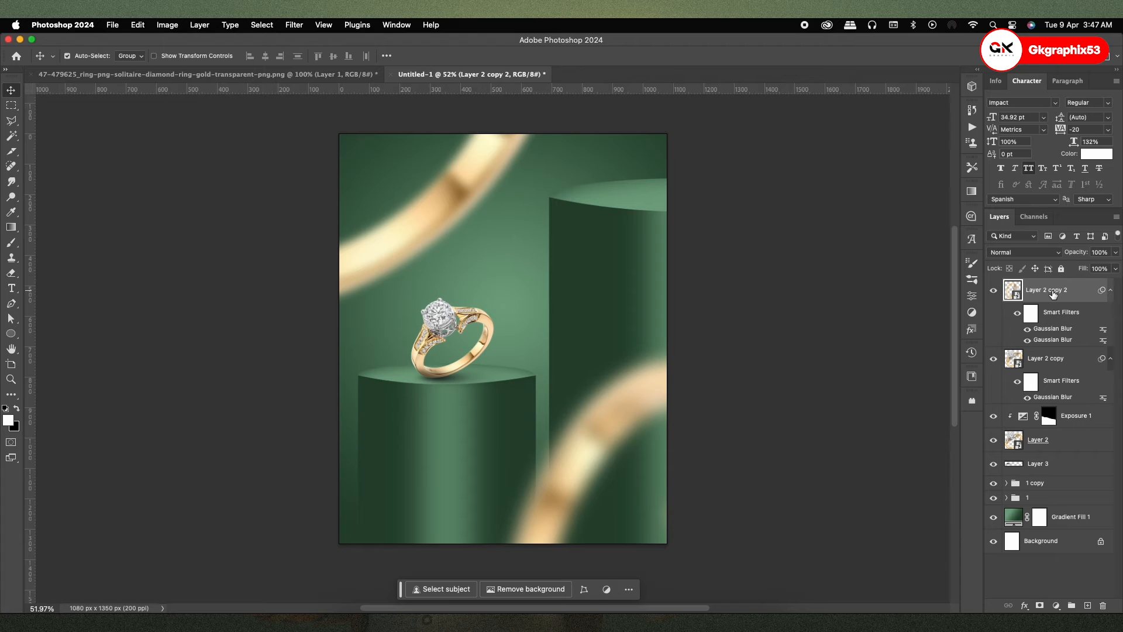
{"action": "left_click", "coordinate": [1111, 292]}
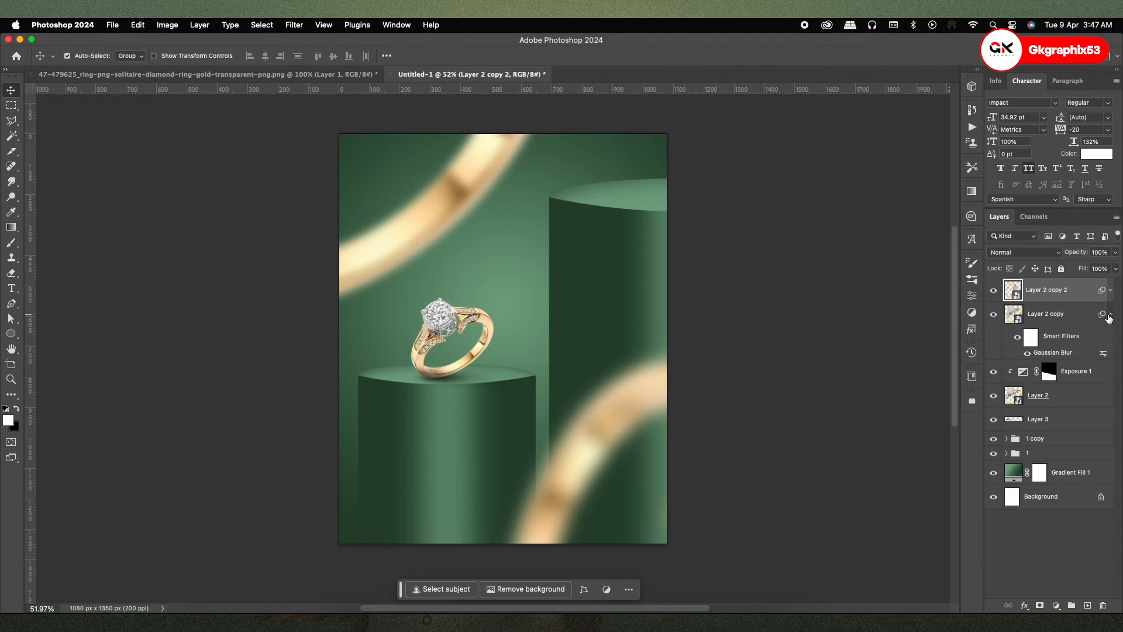
{"action": "left_click", "coordinate": [1110, 316]}
{"action": "left_click", "coordinate": [1077, 367], "text": "shift"}
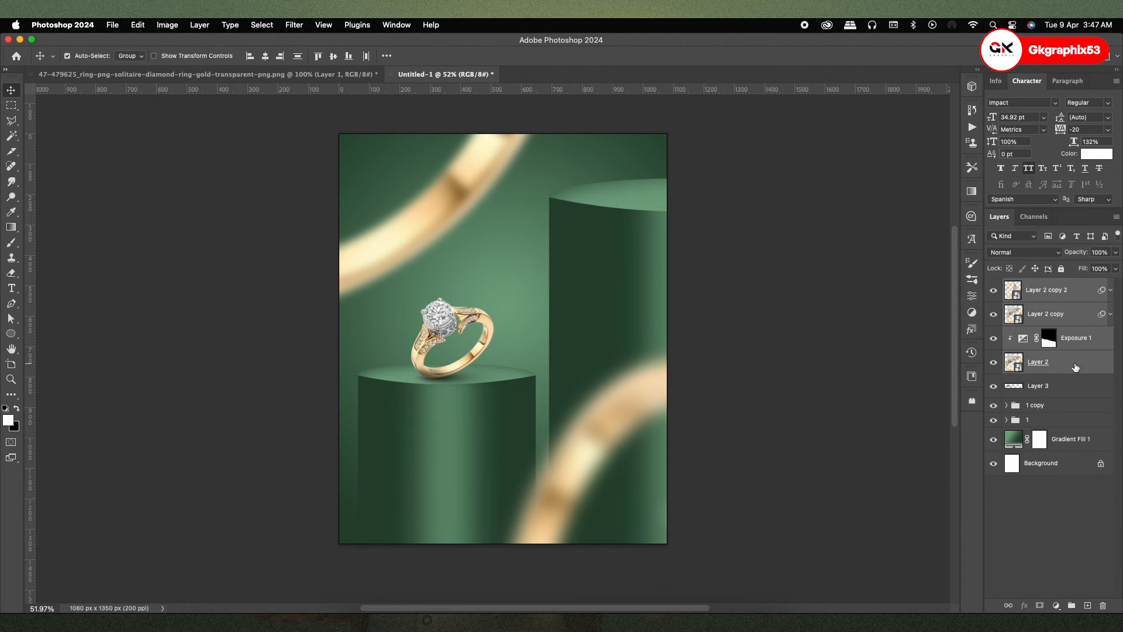
{"action": "left_click", "coordinate": [1075, 385], "text": "shift"}
{"action": "key", "text": "super+g"}
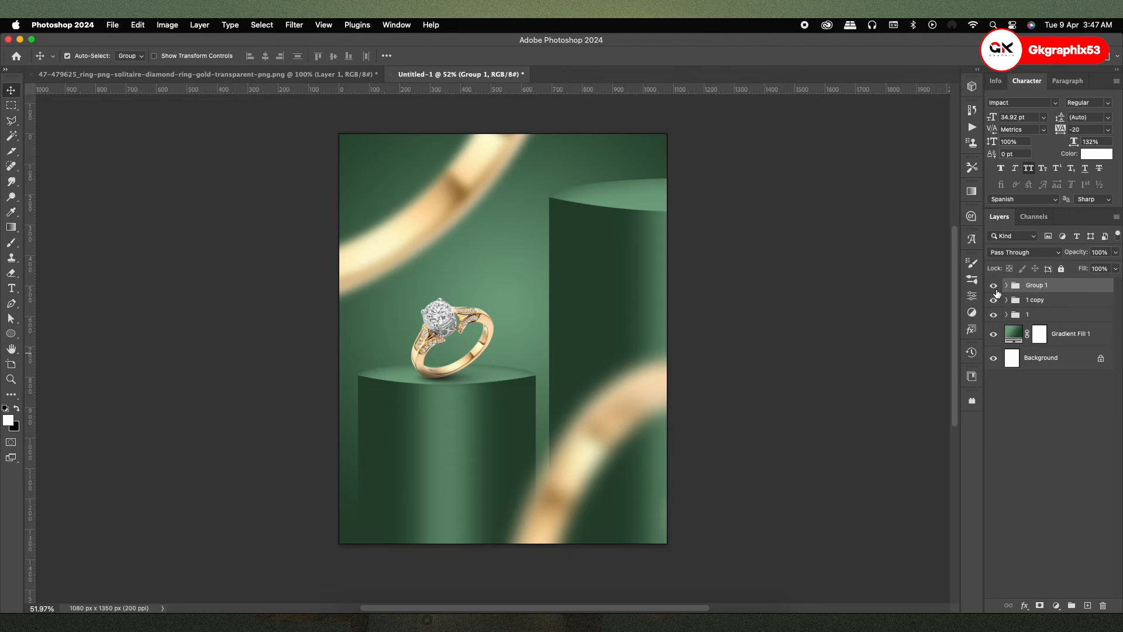
- Check the new group's contents by toggling its visibility, rename it Ring and keep it selected
{"action": "left_click", "coordinate": [993, 286]}
{"action": "left_click", "coordinate": [993, 285]}
{"action": "double_click", "coordinate": [1035, 285]}
{"action": "key", "text": "Return"}
{"action": "left_click", "coordinate": [1034, 301]}
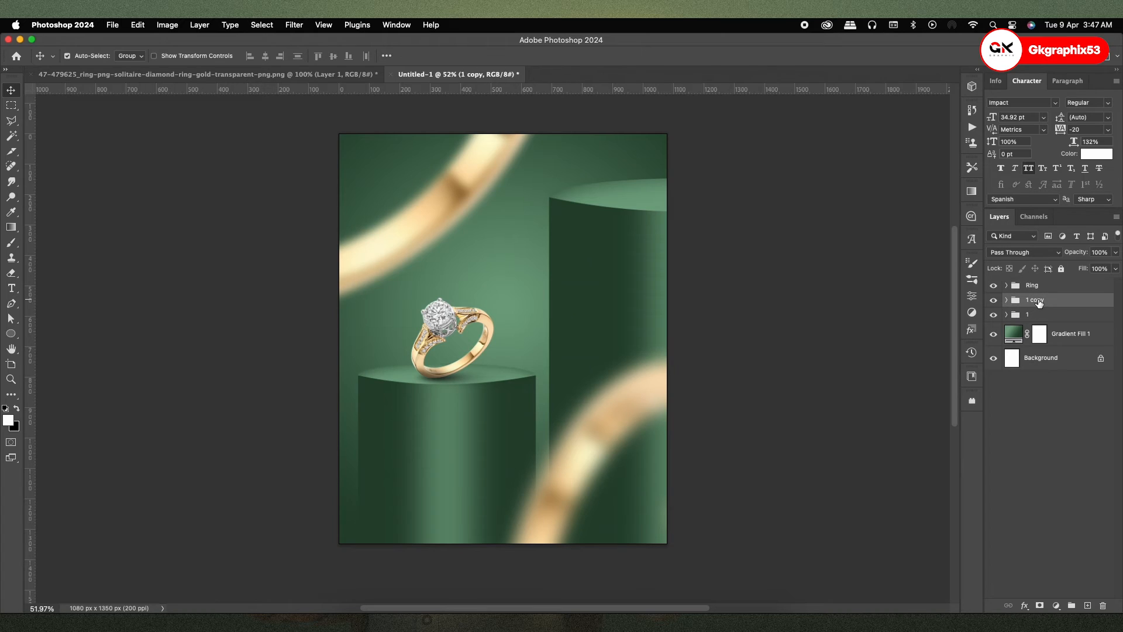
{"action": "left_click", "coordinate": [1063, 289]}
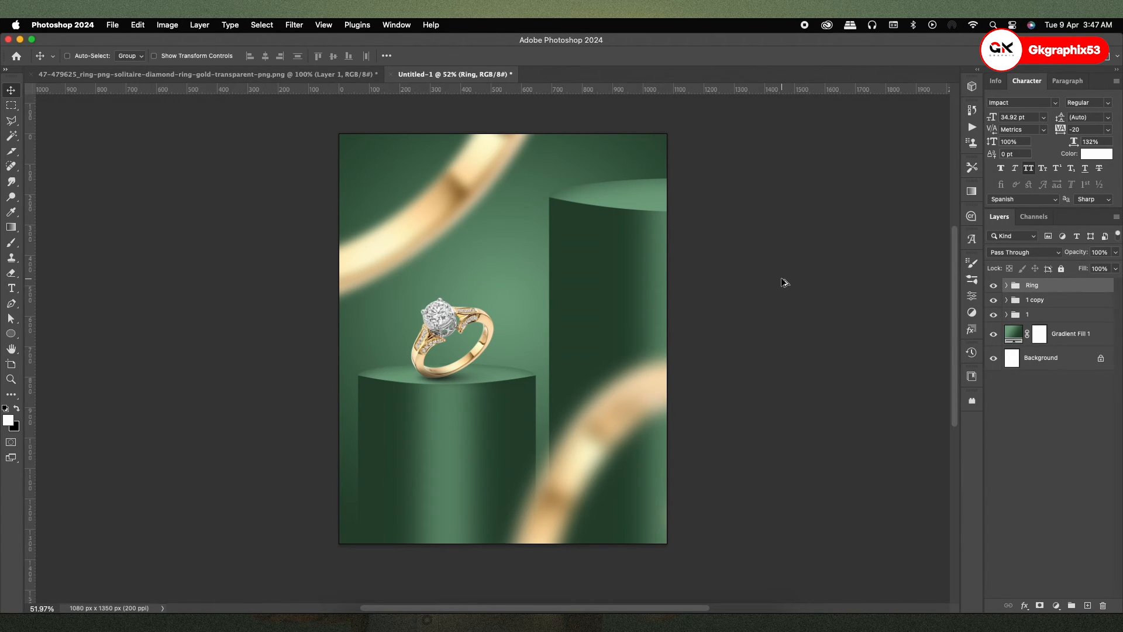
- Stamp all visible layers into a new merged layer above the Ring group and convert it to a Smart Object
{"action": "key", "text": "super+alt+shift+e"}
{"action": "right_click", "coordinate": [1077, 285]}
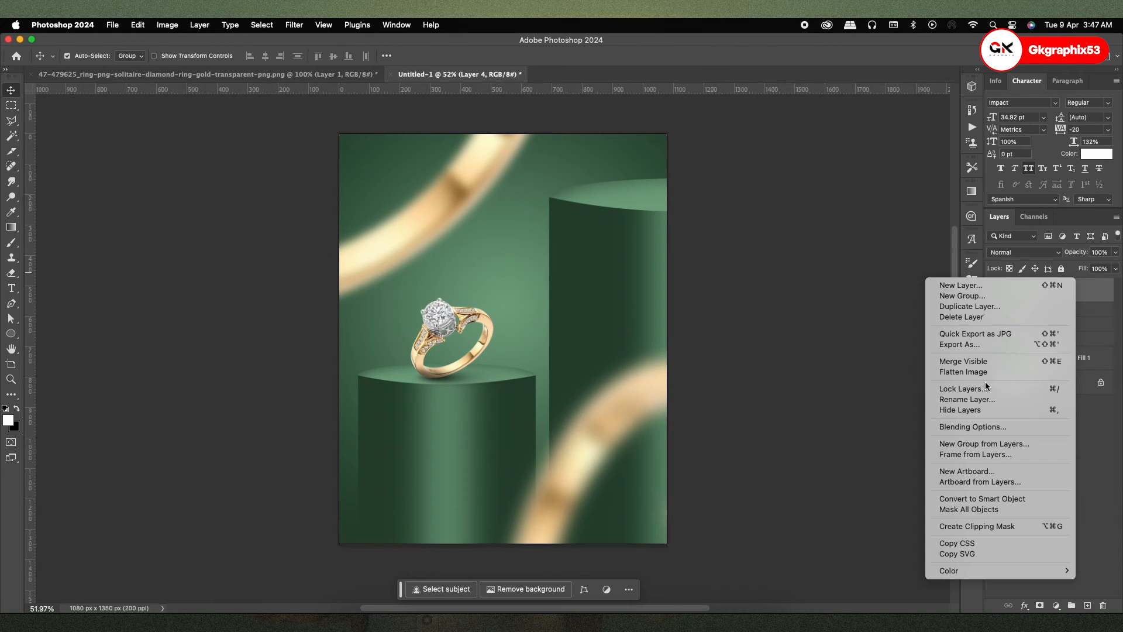
{"action": "left_click", "coordinate": [973, 496]}
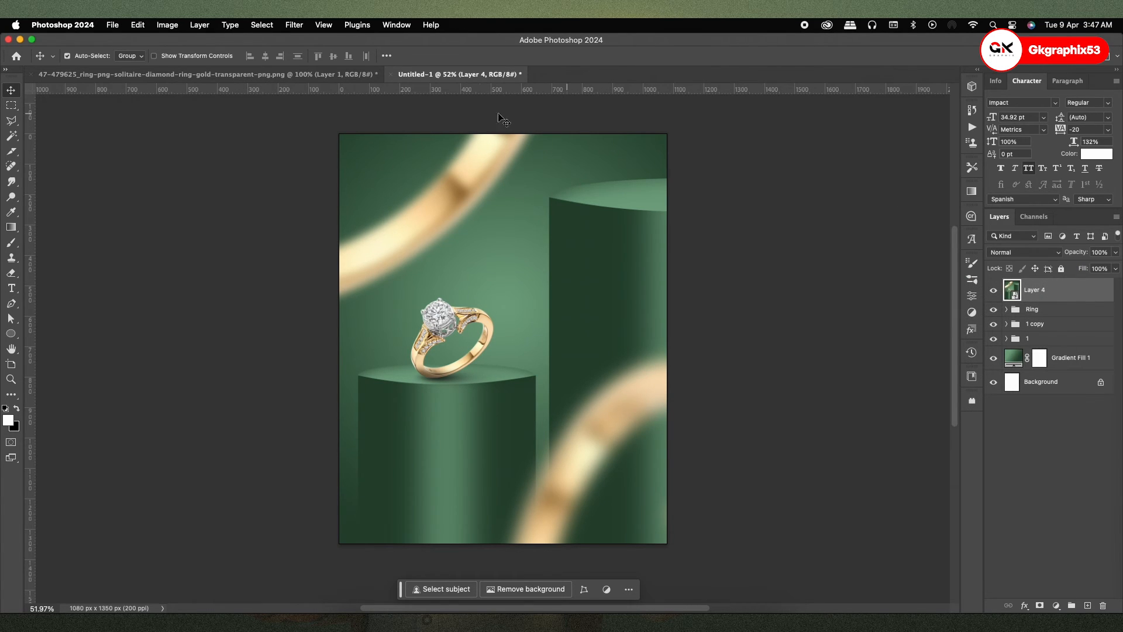
- Open the Camera Raw Filter on the merged layer and set its Exposure to +0.30
{"action": "left_click", "coordinate": [295, 25]}
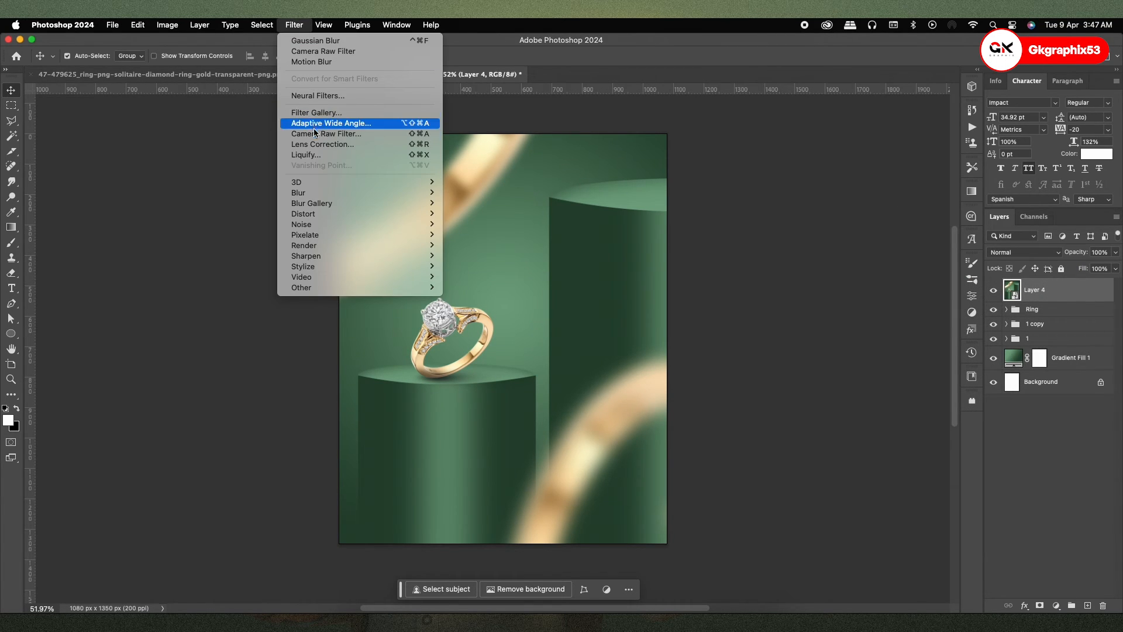
{"action": "left_click", "coordinate": [381, 134]}
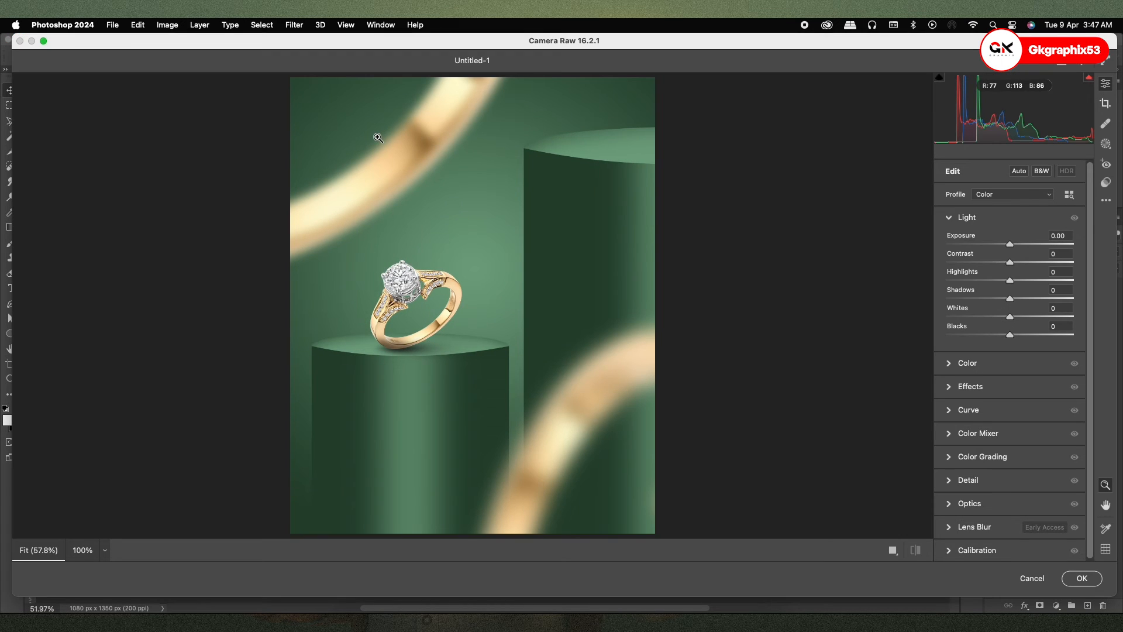
{"action": "left_click_drag", "start_coordinate": [1011, 245], "coordinate": [998, 334]}
{"action": "double_click", "coordinate": [1015, 244]}
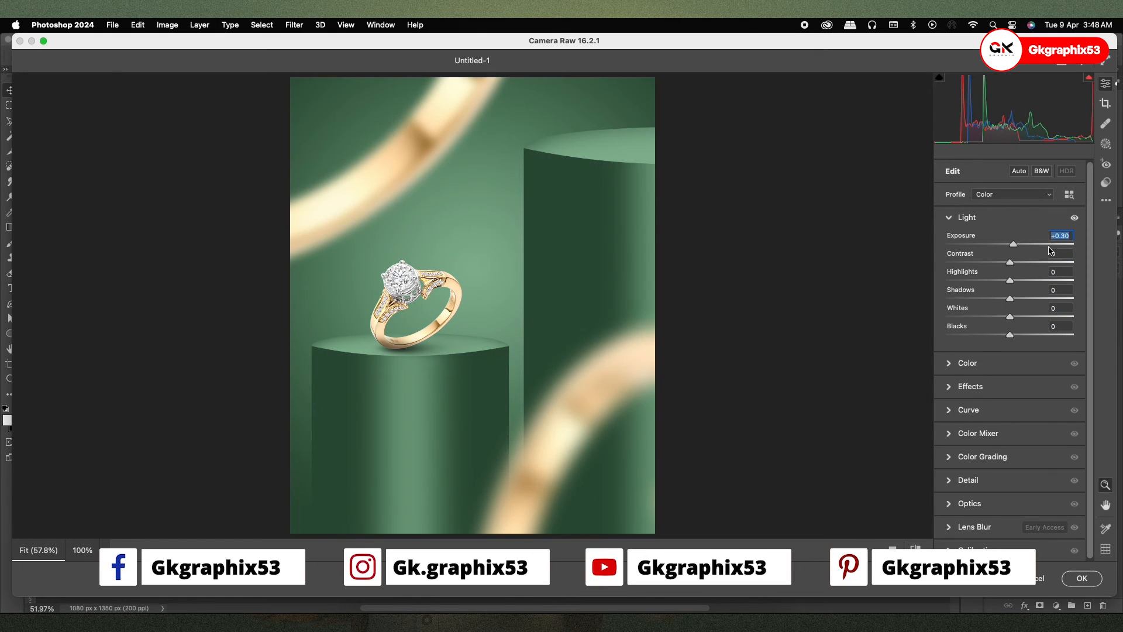
- Apply the Brown Beautiful Presets@008 preset to the poster at a reduced strength
{"action": "left_click", "coordinate": [1105, 182]}
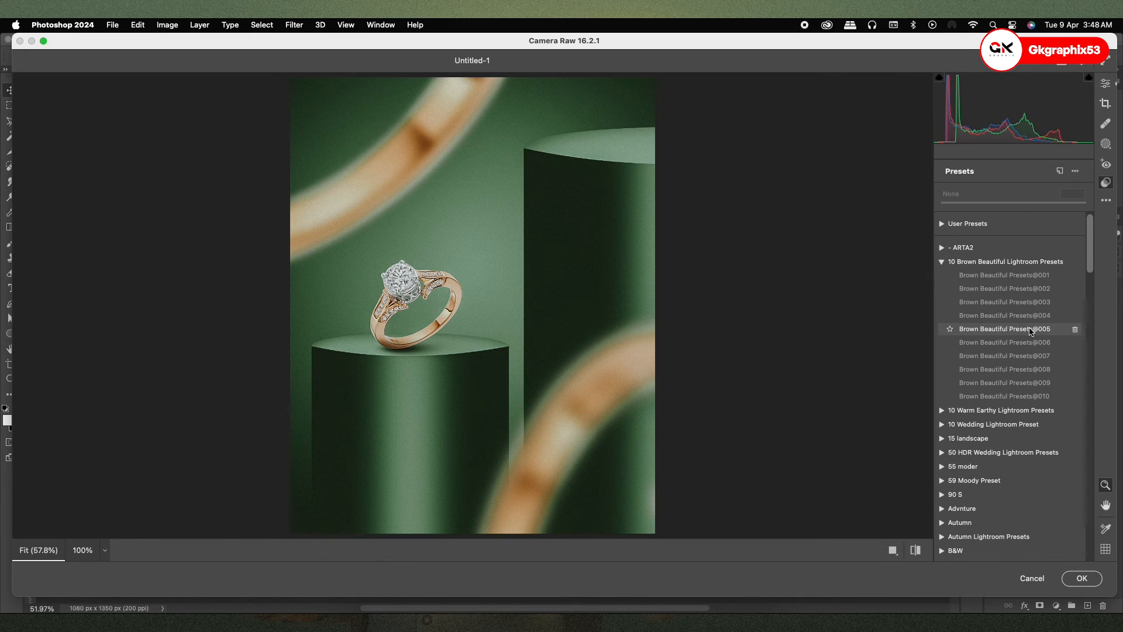
{"action": "left_click", "coordinate": [1030, 372]}
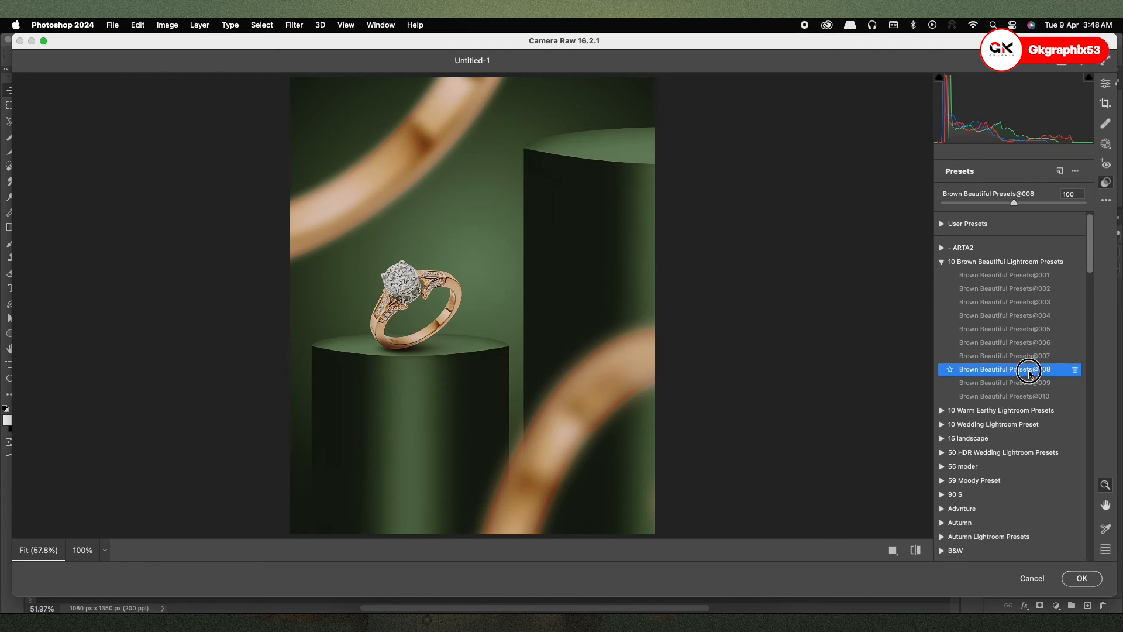
{"action": "left_click_drag", "start_coordinate": [1001, 204], "coordinate": [993, 205]}
- Set the poster's Vibrance to +13 and Saturation to +12
{"action": "left_click", "coordinate": [1103, 87]}
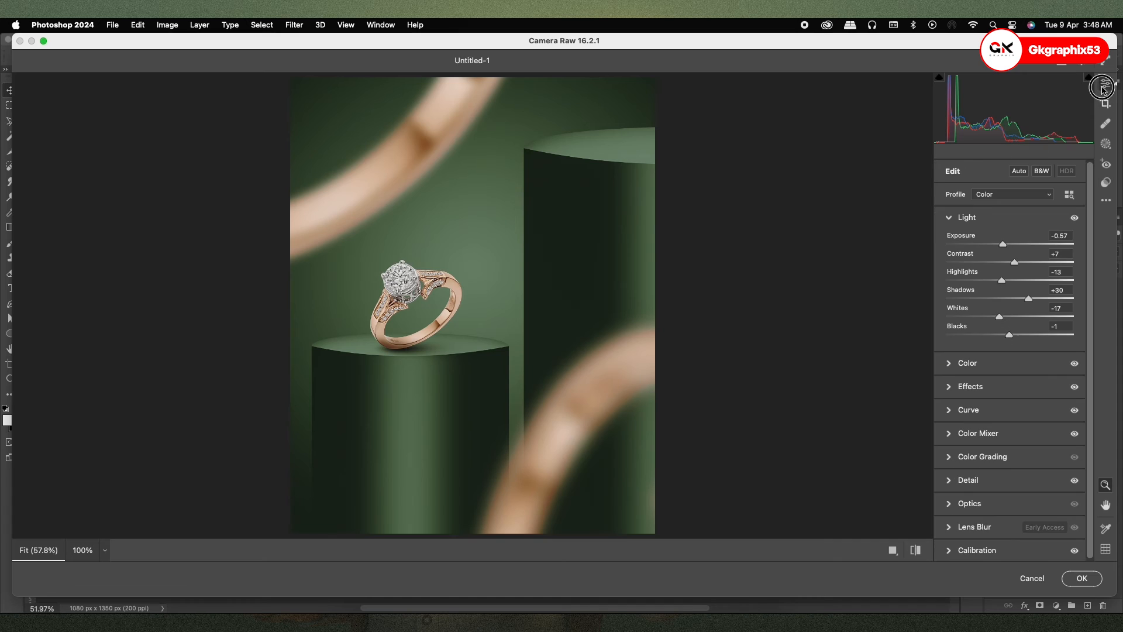
{"action": "left_click", "coordinate": [960, 363]}
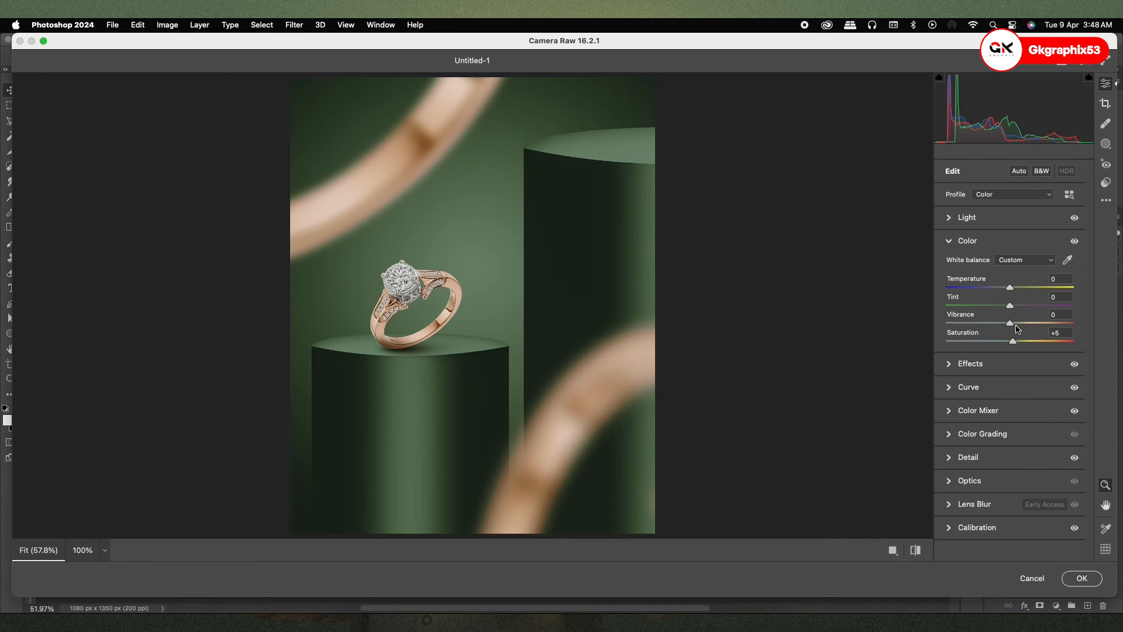
{"action": "mouse_move", "coordinate": [1013, 323]}
{"action": "left_mouse_down"}
{"action": "mouse_move", "coordinate": [1023, 323]}
{"action": "mouse_move", "coordinate": [1019, 343]}
{"action": "mouse_move", "coordinate": [1017, 324]}
{"action": "left_mouse_up"}
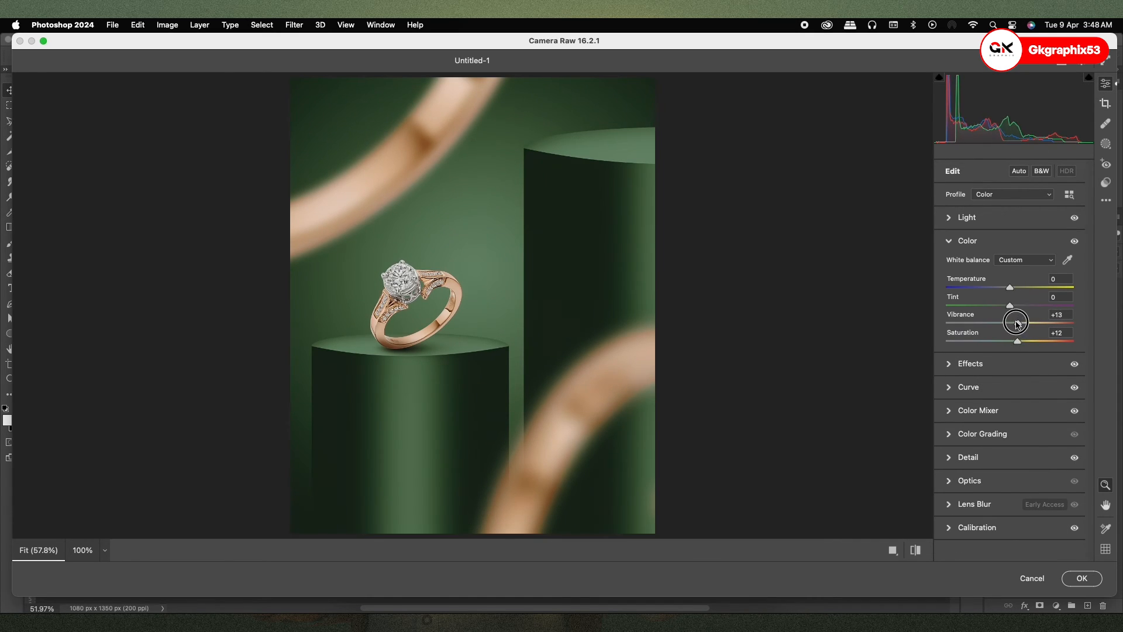
- In the Color Mixer, set the yellows to Hue +16, Saturation +36 and Luminance +27
{"action": "left_click", "coordinate": [957, 410]}
{"action": "double_click", "coordinate": [1016, 396]}
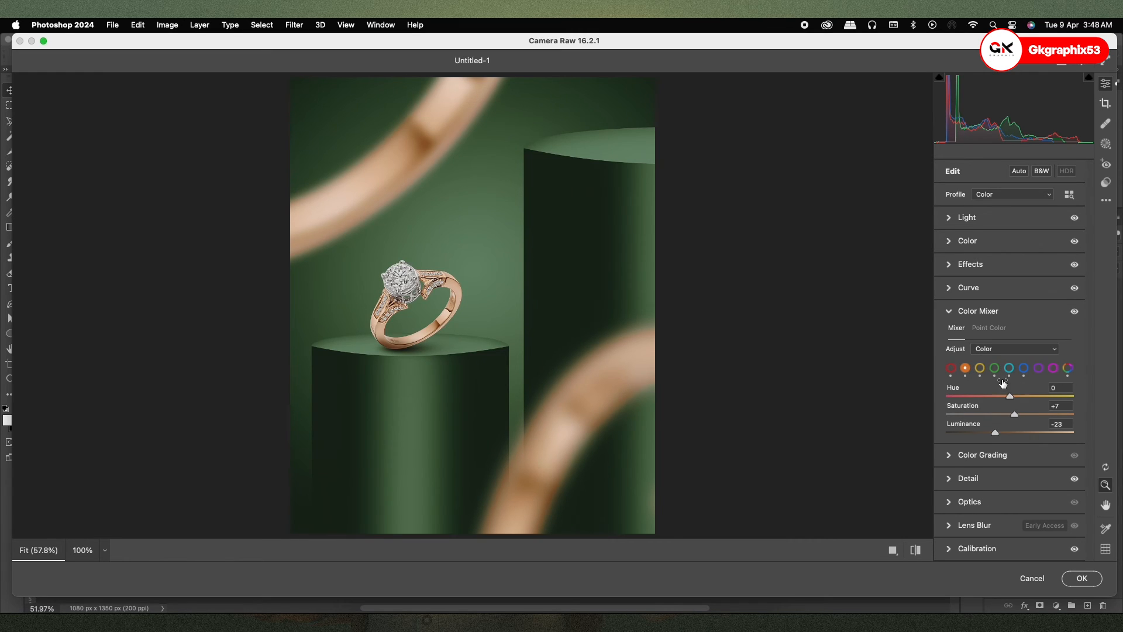
{"action": "left_click", "coordinate": [980, 368]}
{"action": "left_click_drag", "start_coordinate": [977, 396], "coordinate": [1026, 430]}
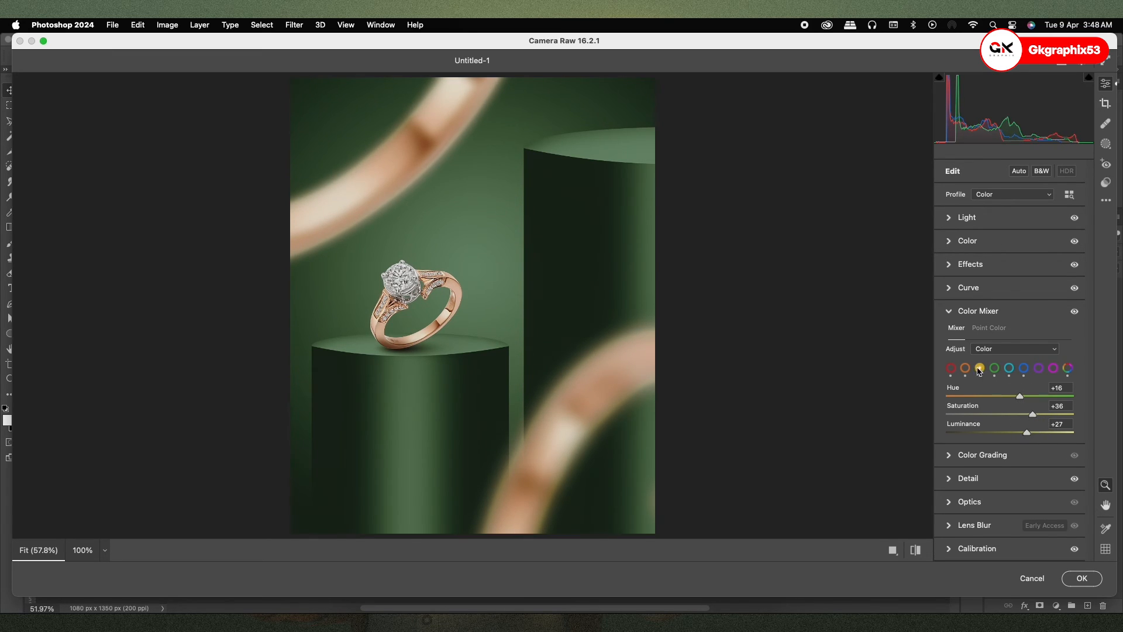
- Fine-tune the hue of the reds, then set the oranges' Hue to +7 and adjust their Saturation and Luminance
{"action": "left_click", "coordinate": [950, 368]}
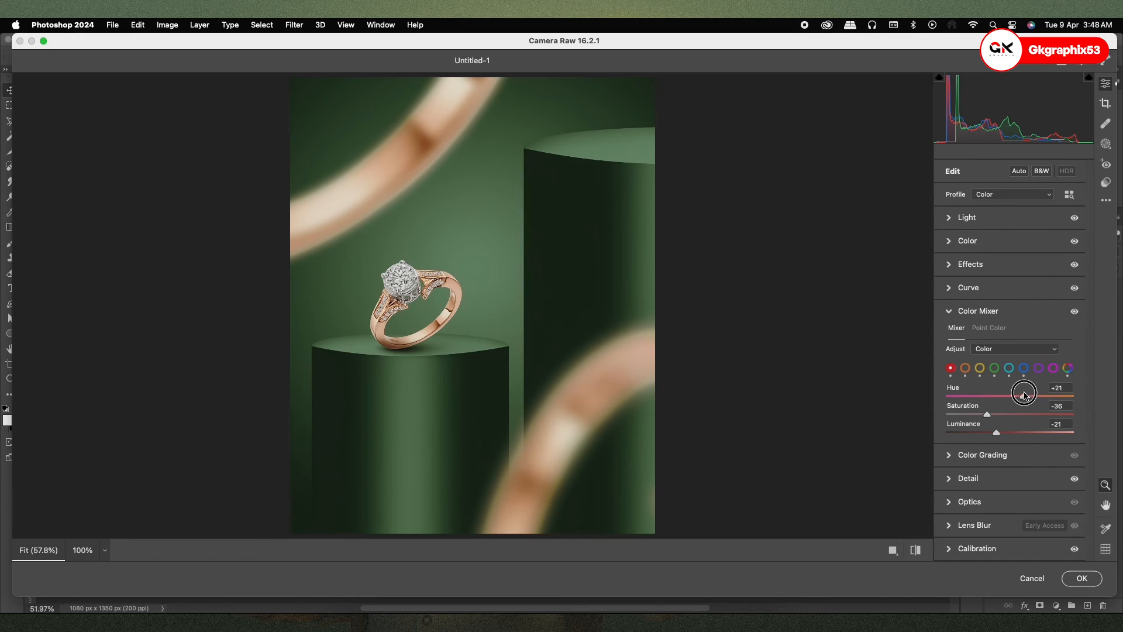
{"action": "mouse_move", "coordinate": [1024, 396]}
{"action": "left_mouse_down"}
{"action": "mouse_move", "coordinate": [994, 396]}
{"action": "mouse_move", "coordinate": [1041, 395]}
{"action": "mouse_move", "coordinate": [997, 396]}
{"action": "mouse_move", "coordinate": [1016, 396]}
{"action": "left_mouse_up"}
{"action": "left_click", "coordinate": [965, 368]}
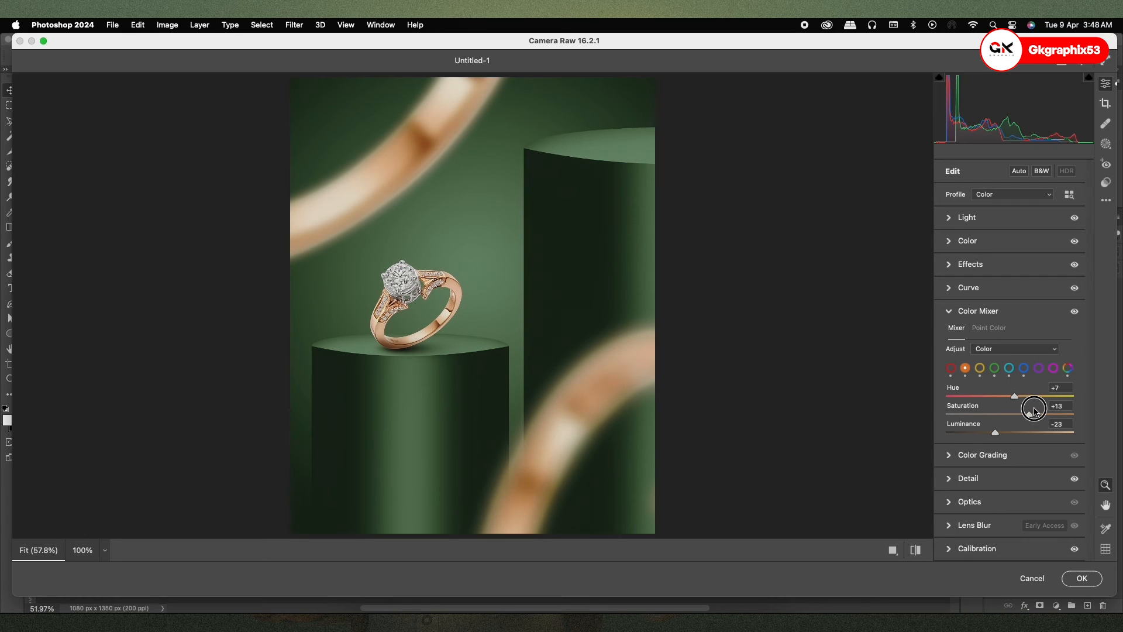
{"action": "mouse_move", "coordinate": [1005, 434]}
{"action": "left_mouse_down"}
{"action": "mouse_move", "coordinate": [1015, 427]}
{"action": "mouse_move", "coordinate": [997, 427]}
{"action": "left_mouse_up"}
{"action": "left_click", "coordinate": [460, 302]}
{"action": "left_click", "coordinate": [577, 314]}
- Shape the parametric tone curve with Highlights +30, Lights +12 and Darks -4
{"action": "left_click", "coordinate": [954, 290]}
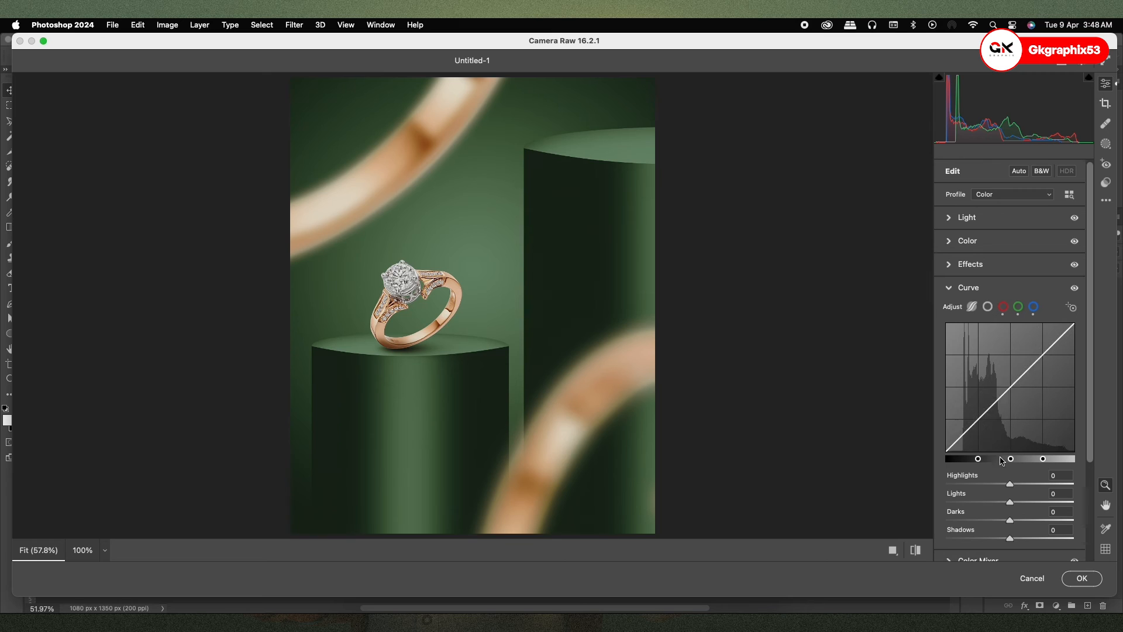
{"action": "left_click_drag", "start_coordinate": [1014, 486], "coordinate": [1011, 518]}
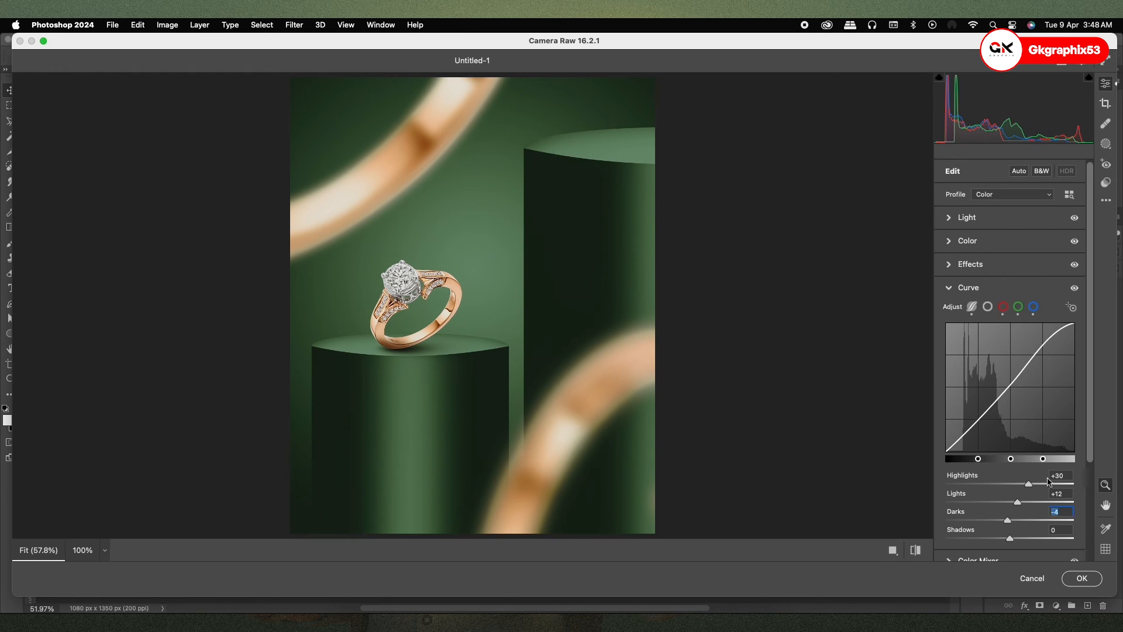
{"action": "left_click", "coordinate": [949, 288]}
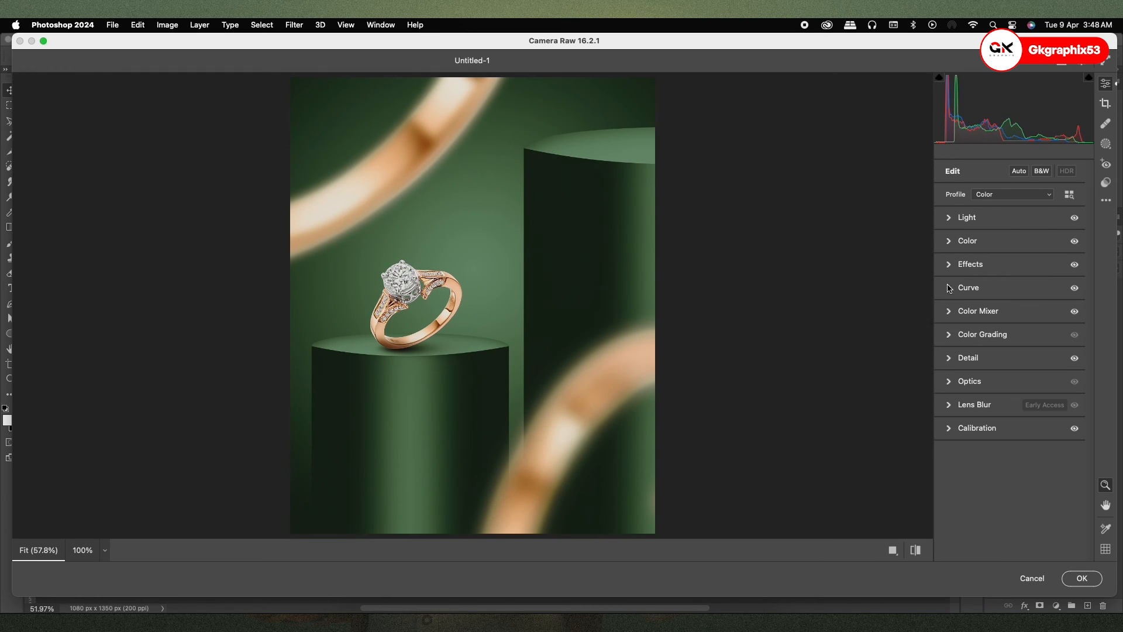
- Use Color Grading to tint the shadows a cool blue and give the highlights a faint blue tint
{"action": "left_click", "coordinate": [950, 336]}
{"action": "left_click_drag", "start_coordinate": [1047, 406], "coordinate": [1040, 404]}
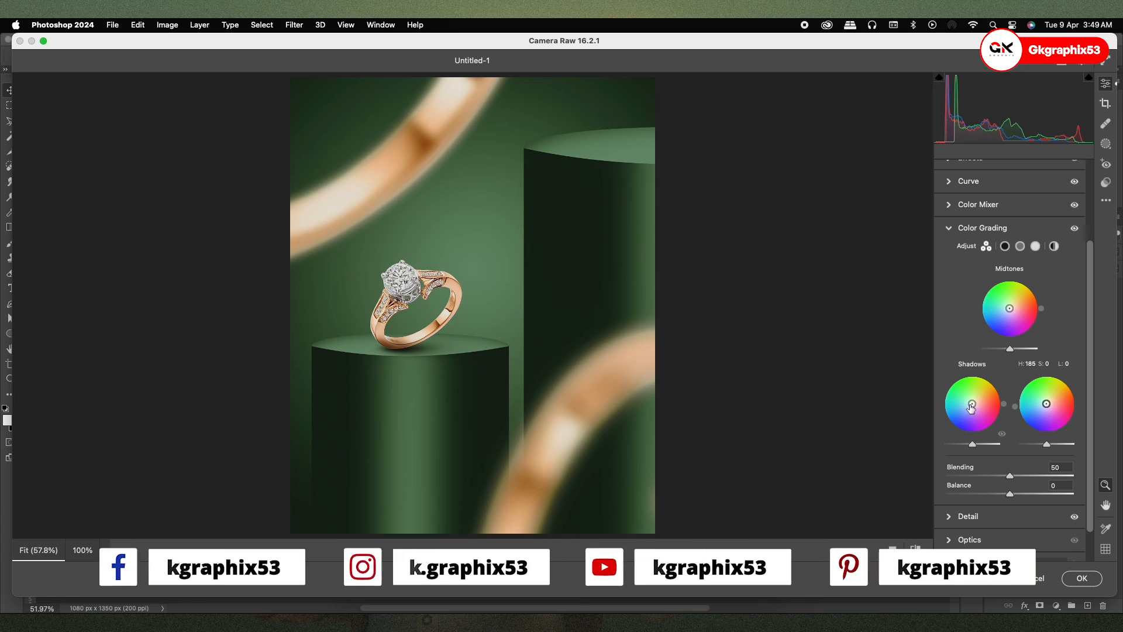
{"action": "left_click_drag", "start_coordinate": [973, 403], "coordinate": [958, 407]}
{"action": "left_click_drag", "start_coordinate": [1047, 407], "coordinate": [1042, 404]}
{"action": "left_click_drag", "start_coordinate": [1044, 404], "coordinate": [1044, 404]}
- Grade the midtones a warm orange with Hue 38, Saturation 22 and Luminance -14
{"action": "left_click_drag", "start_coordinate": [1011, 309], "coordinate": [1014, 305]}
{"action": "left_click_drag", "start_coordinate": [1011, 350], "coordinate": [1007, 348]}
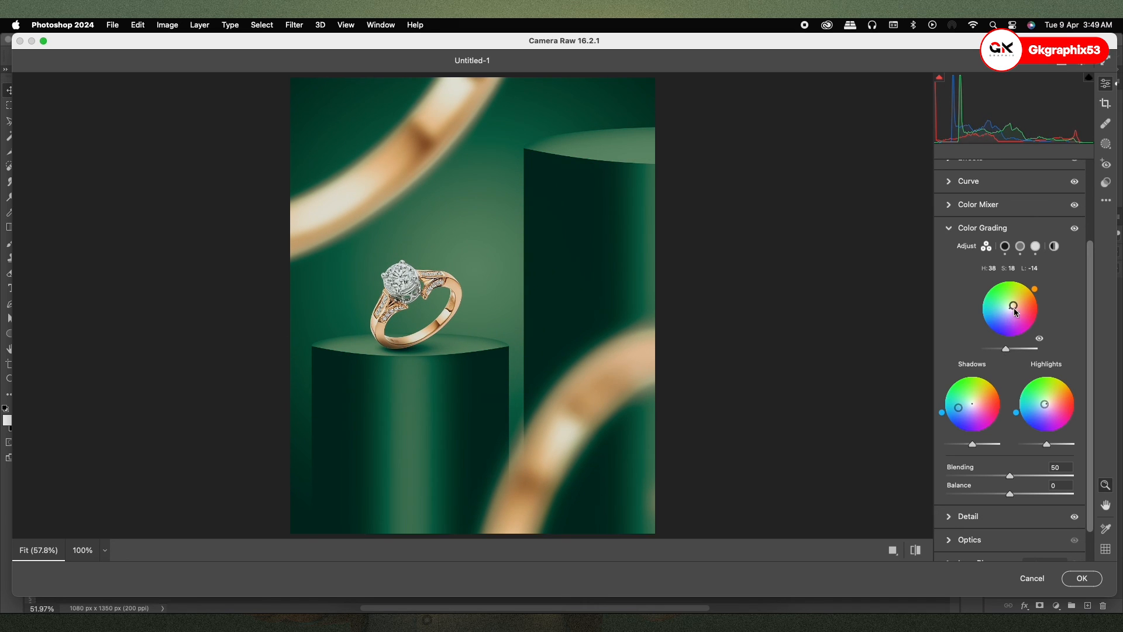
{"action": "left_click_drag", "start_coordinate": [1015, 309], "coordinate": [1014, 305]}
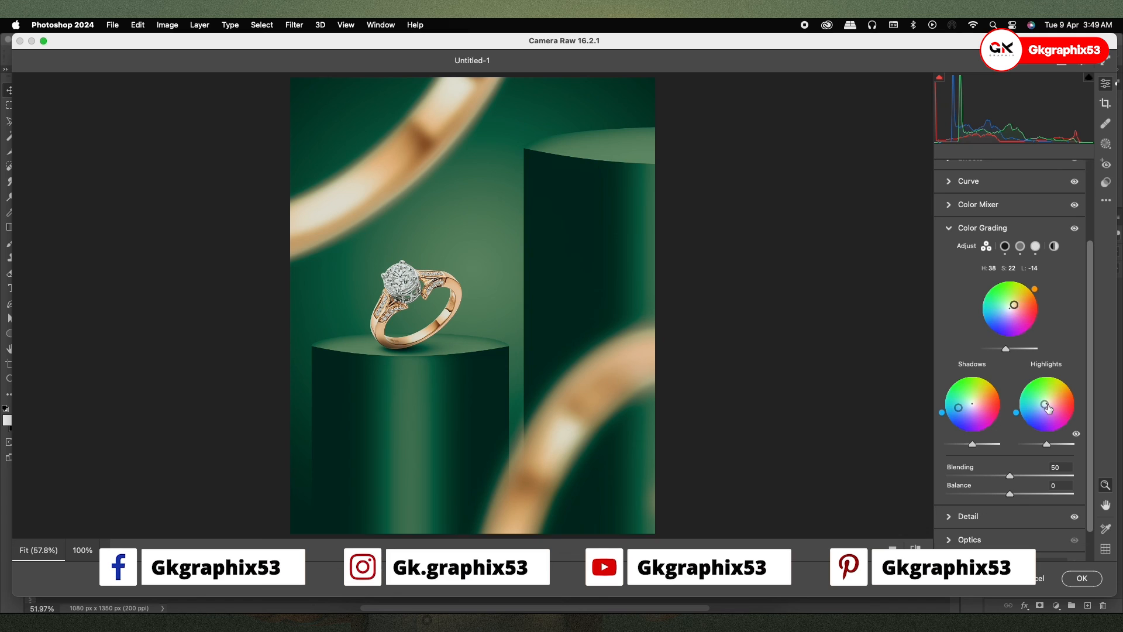
- Slightly strengthen the highlights' blue tint, weaken the shadows' tint and darken the shadows' luminance
{"action": "left_click_drag", "start_coordinate": [1046, 406], "coordinate": [1043, 405]}
{"action": "left_click_drag", "start_coordinate": [961, 409], "coordinate": [965, 406]}
{"action": "left_click_drag", "start_coordinate": [972, 444], "coordinate": [962, 442]}
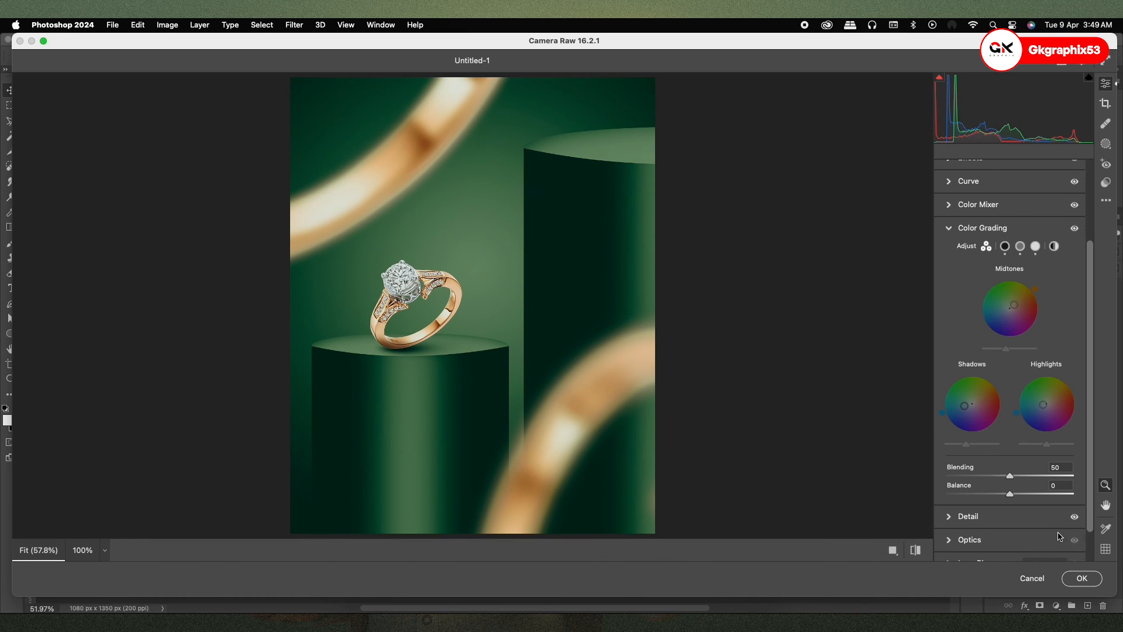
- Increase the sharpening and adjust the noise reduction amounts for the poster
{"action": "left_click", "coordinate": [946, 521]}
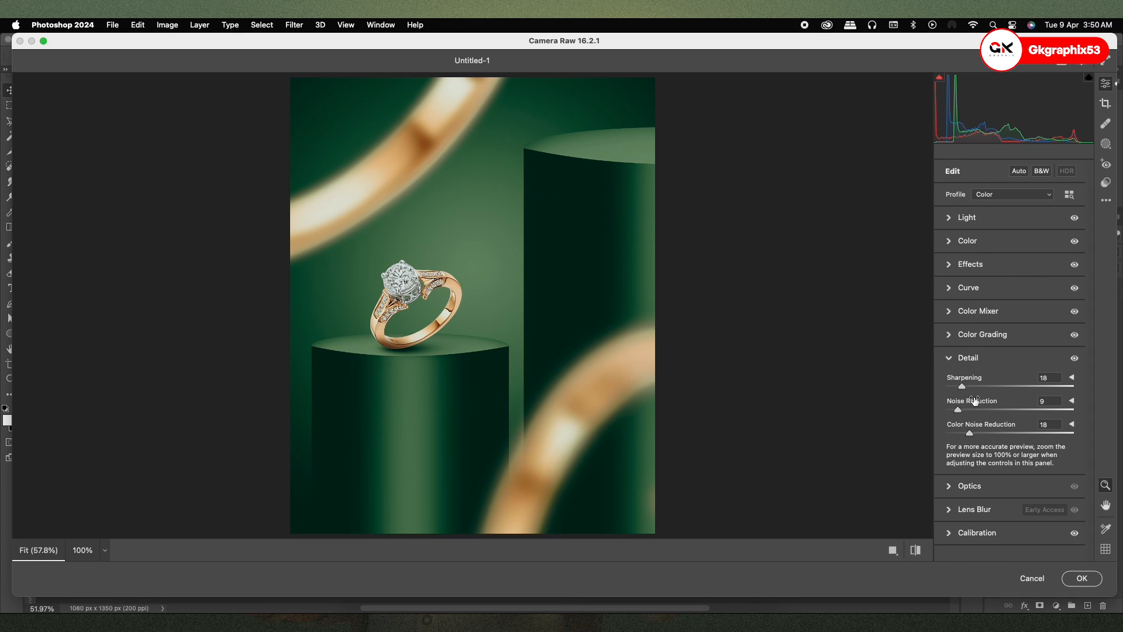
{"action": "left_click_drag", "start_coordinate": [963, 387], "coordinate": [997, 431]}
- Set the Optics Vignette to -27 and apply the Camera Raw Filter to the merged layer
{"action": "left_click", "coordinate": [958, 493]}
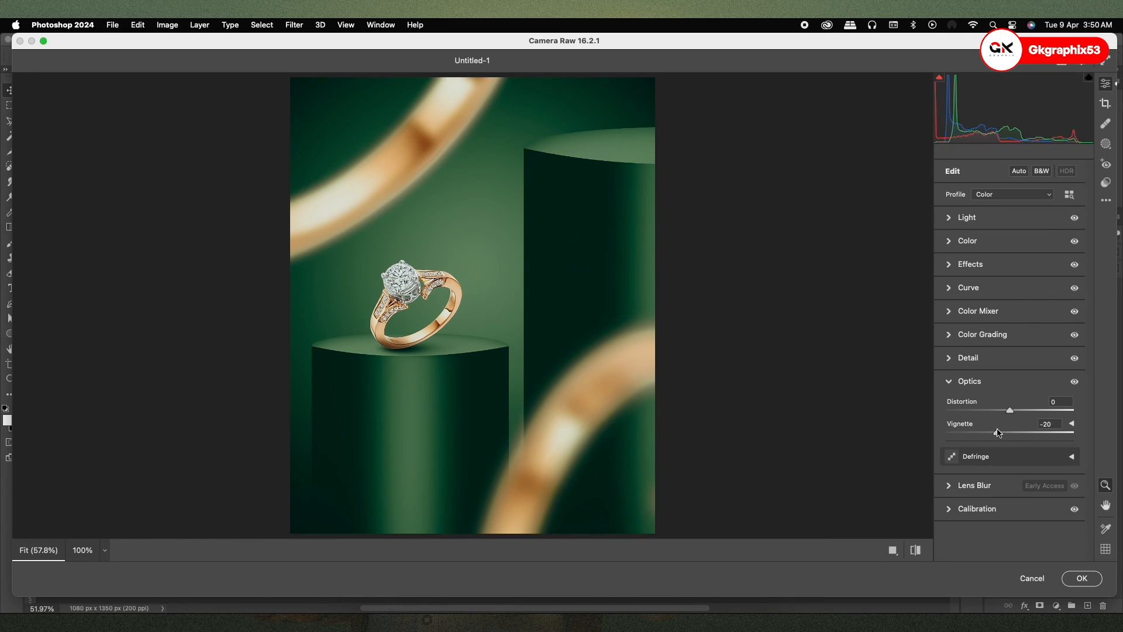
{"action": "double_click", "coordinate": [998, 432]}
{"action": "left_click", "coordinate": [950, 486]}
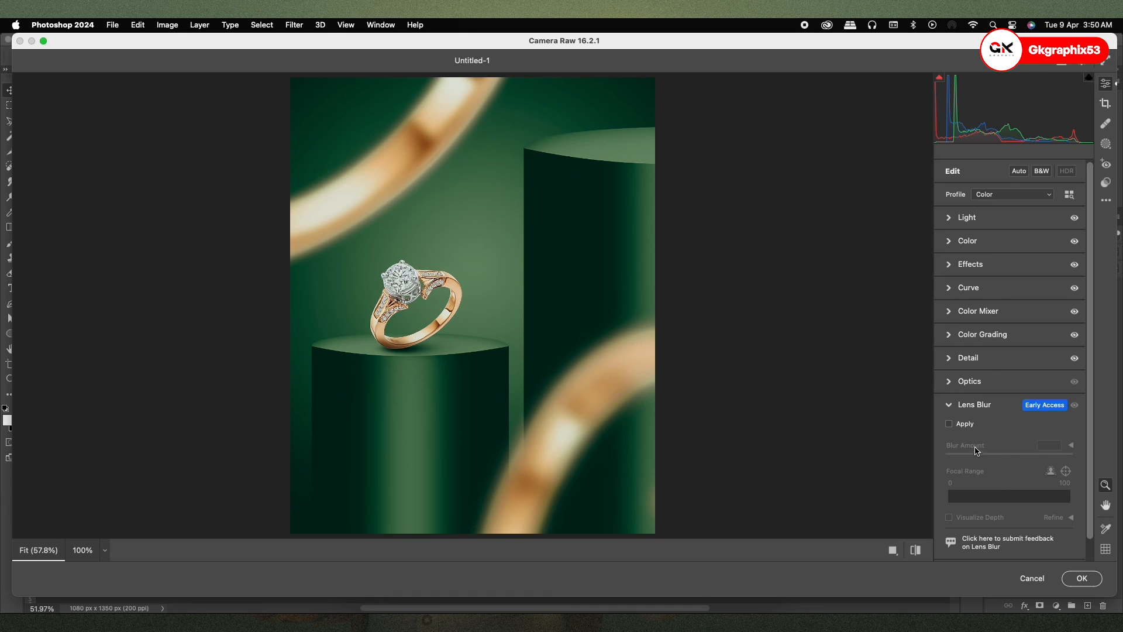
{"action": "left_click", "coordinate": [950, 385]}
{"action": "left_click_drag", "start_coordinate": [1014, 434], "coordinate": [994, 436]}
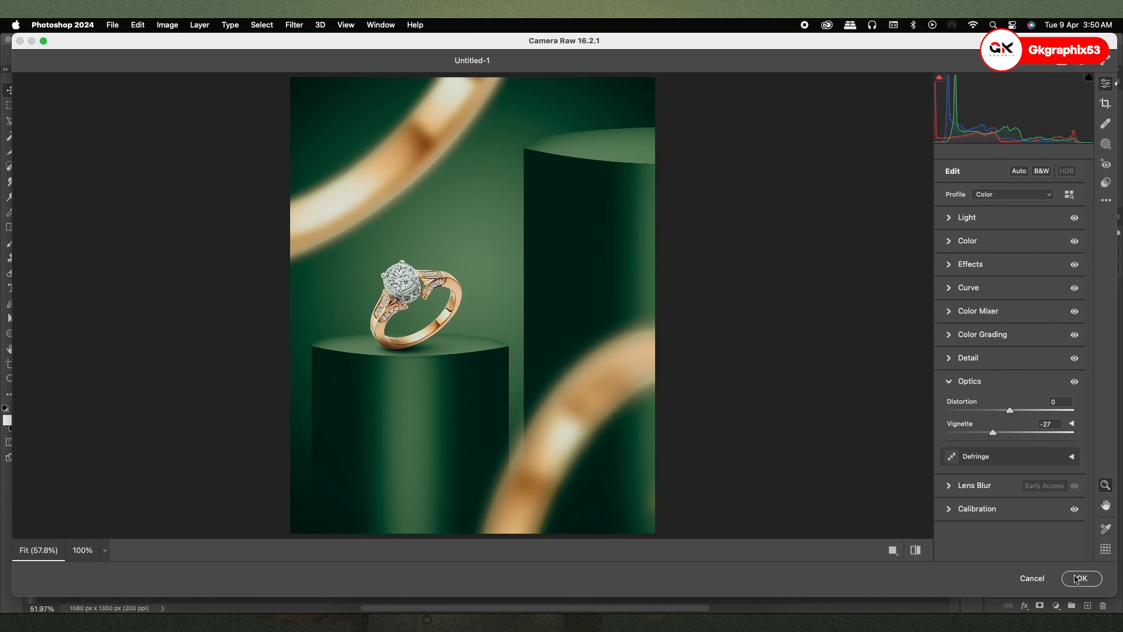
{"action": "left_click", "coordinate": [1080, 578]}
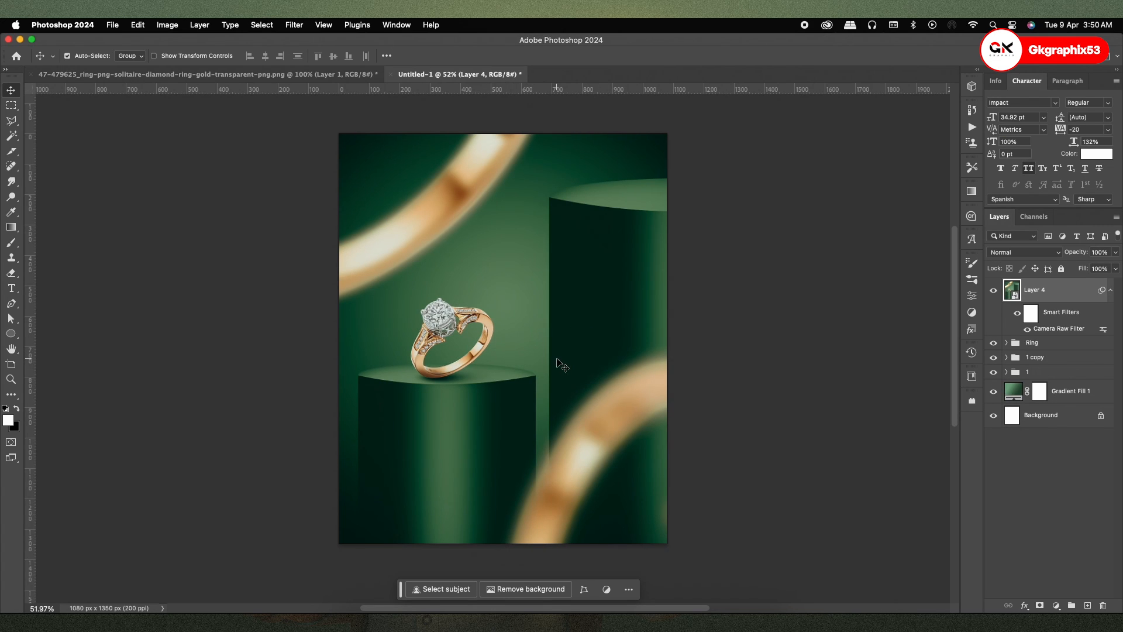
{"action": "scroll", "coordinate": [560, 366], "scroll_direction": "up", "scroll_amount": 2}
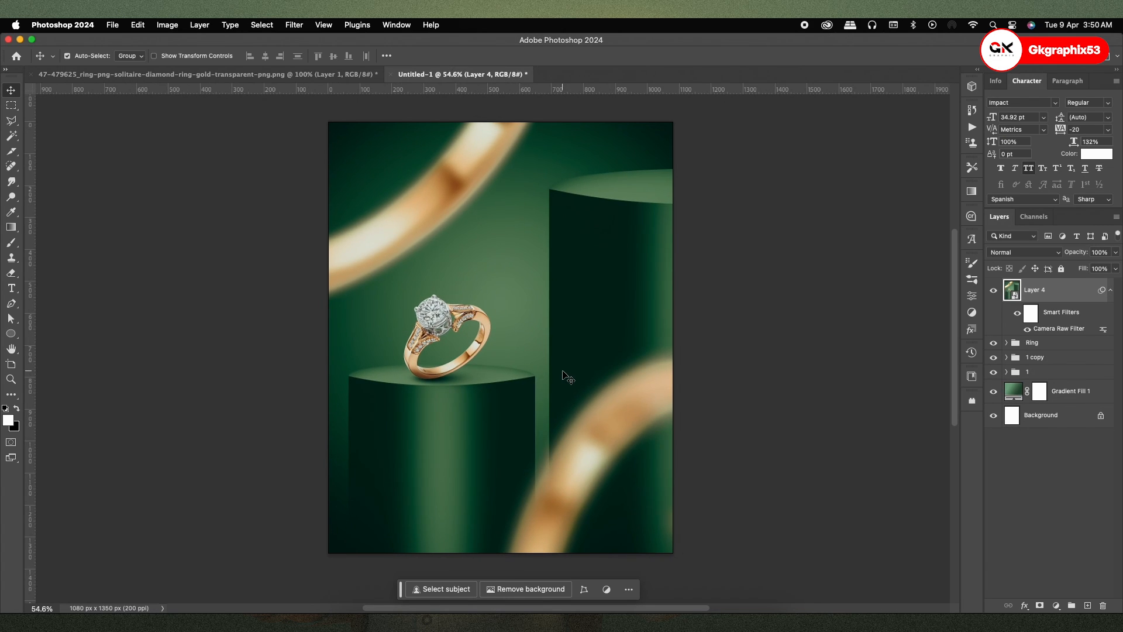
{"action": "scroll", "coordinate": [567, 378], "scroll_direction": "up", "scroll_amount": 2}
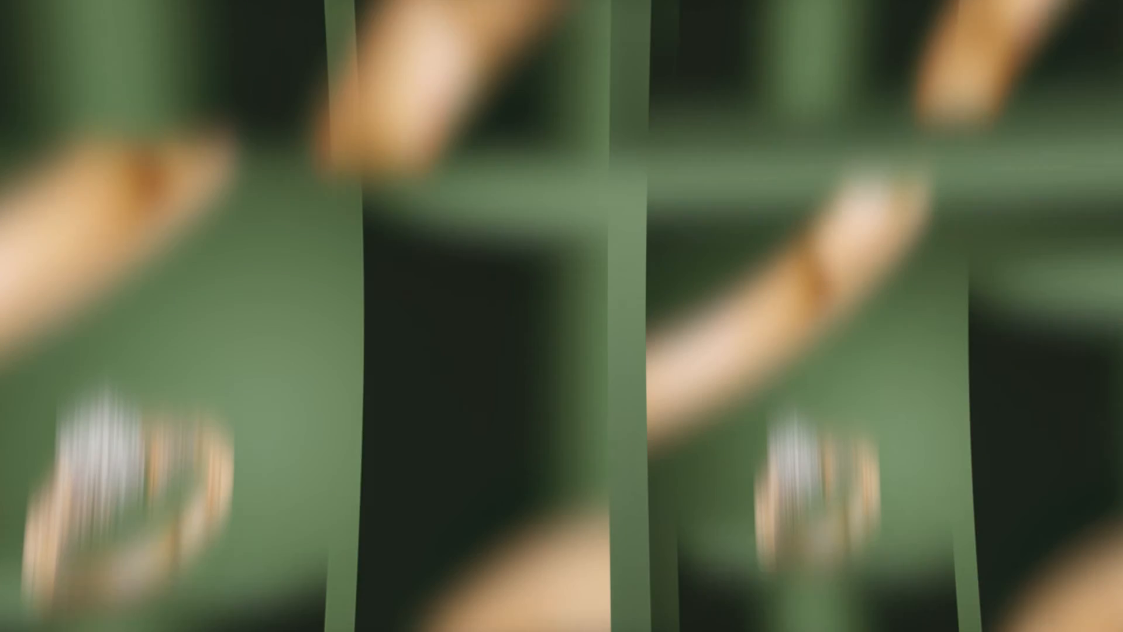